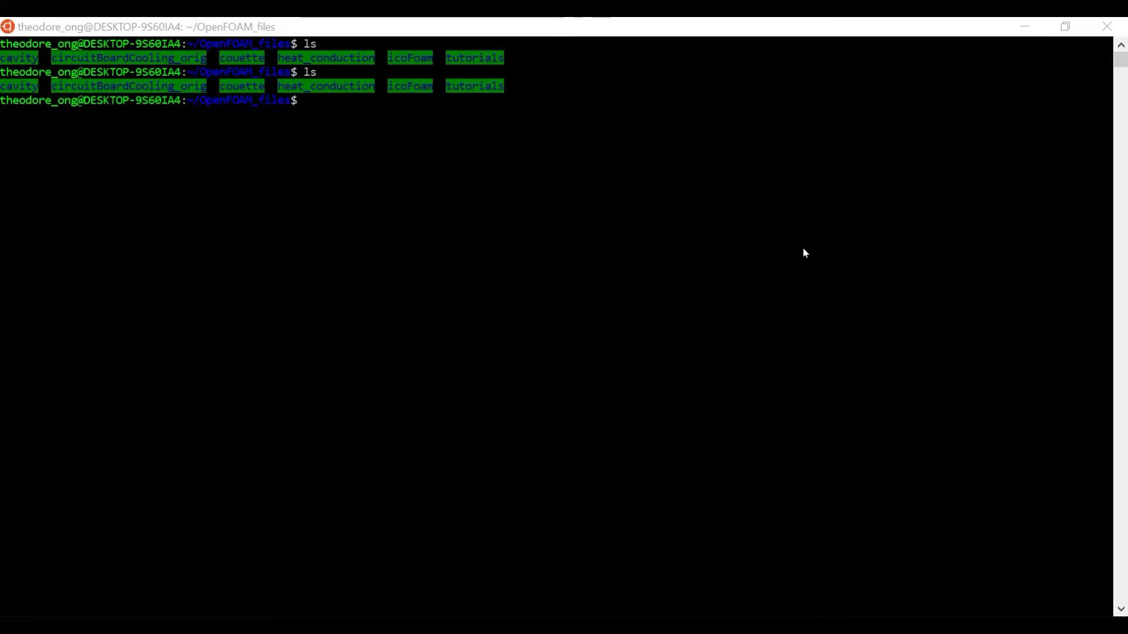
- List ~/OpenFOAM_files with ls to see cavity, couette, icoFoam, tutorials and the other cases
left_click(803, 249)
type("l")
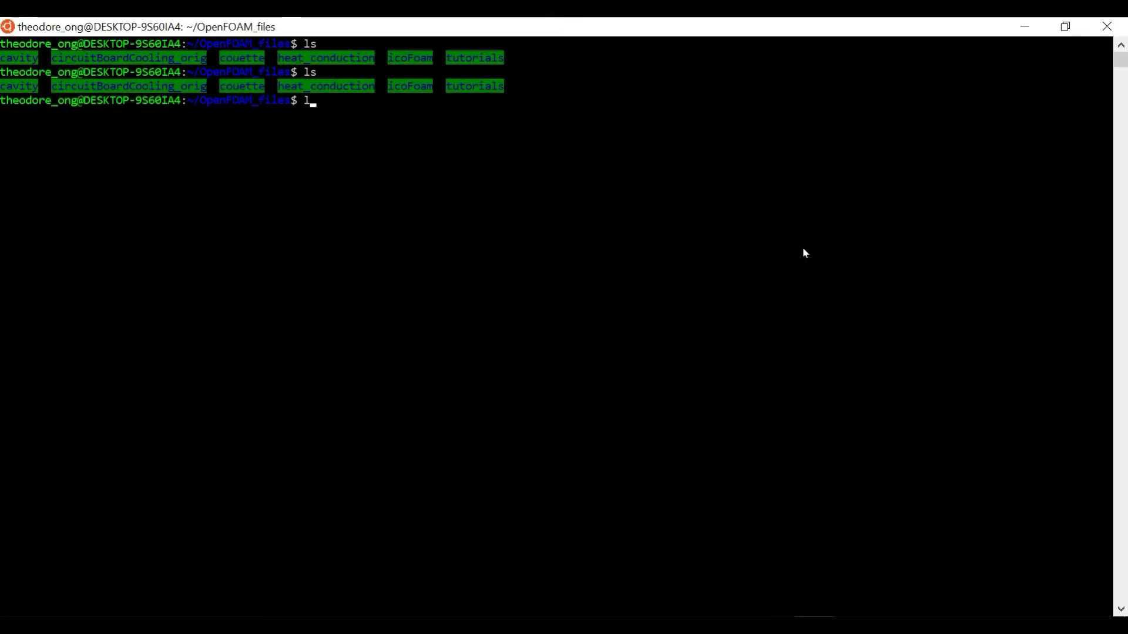
type("s")
key("Return")
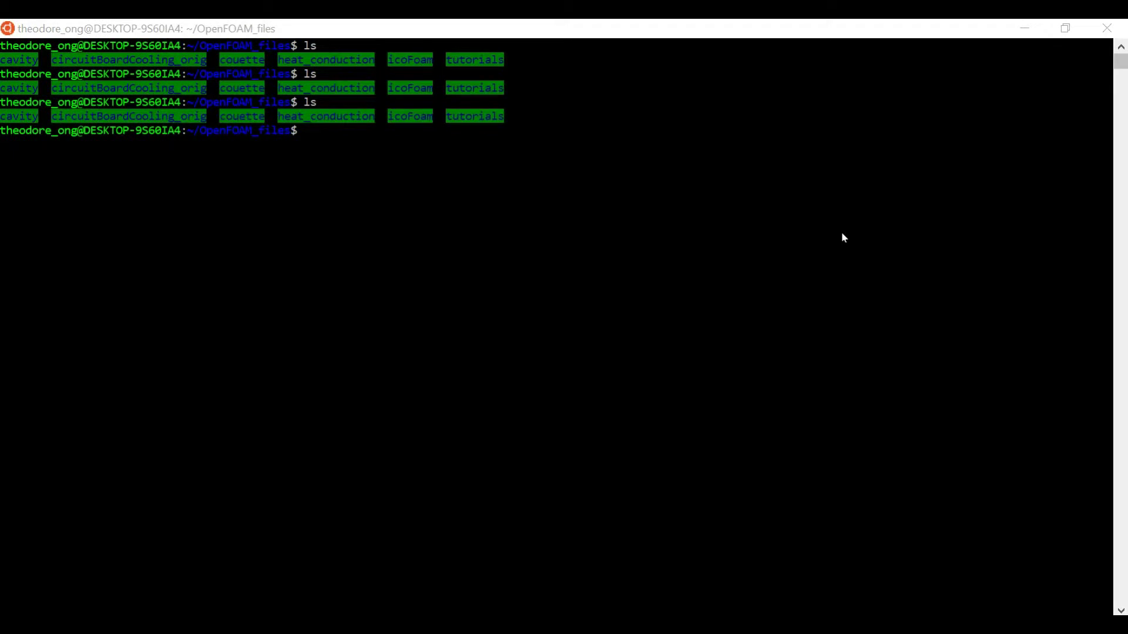
left_click(735, 198)
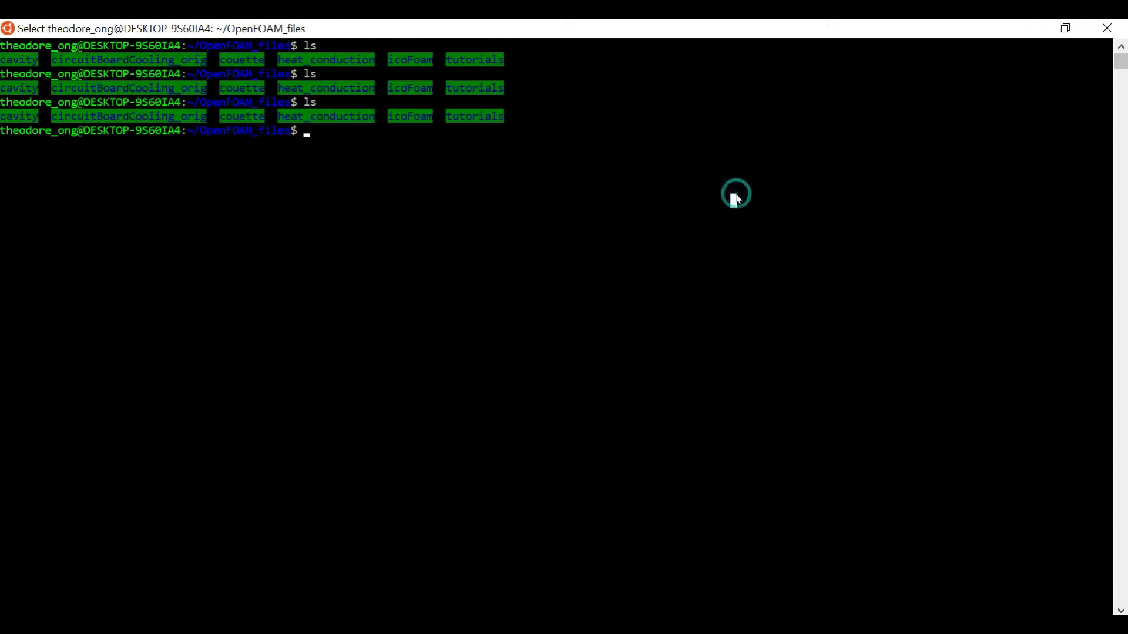
type("ls")
key("Return")
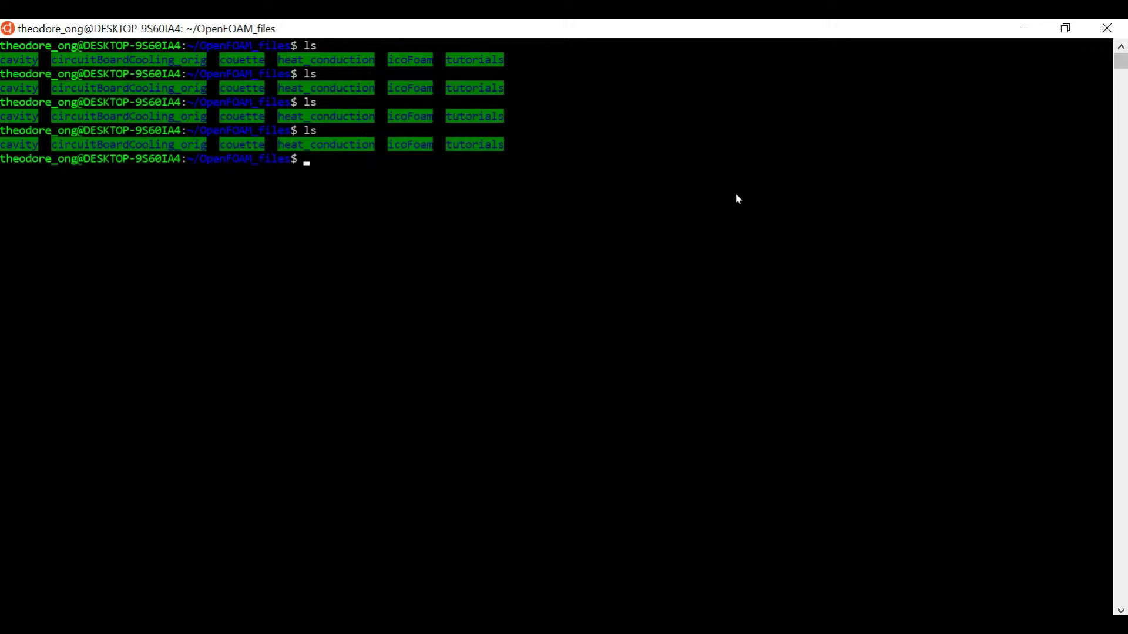
- Copy the couette case to a new pressure_parallel_plate folder with cp -ar and confirm it with ls
type("cp -ar couette")
type("pressure_")
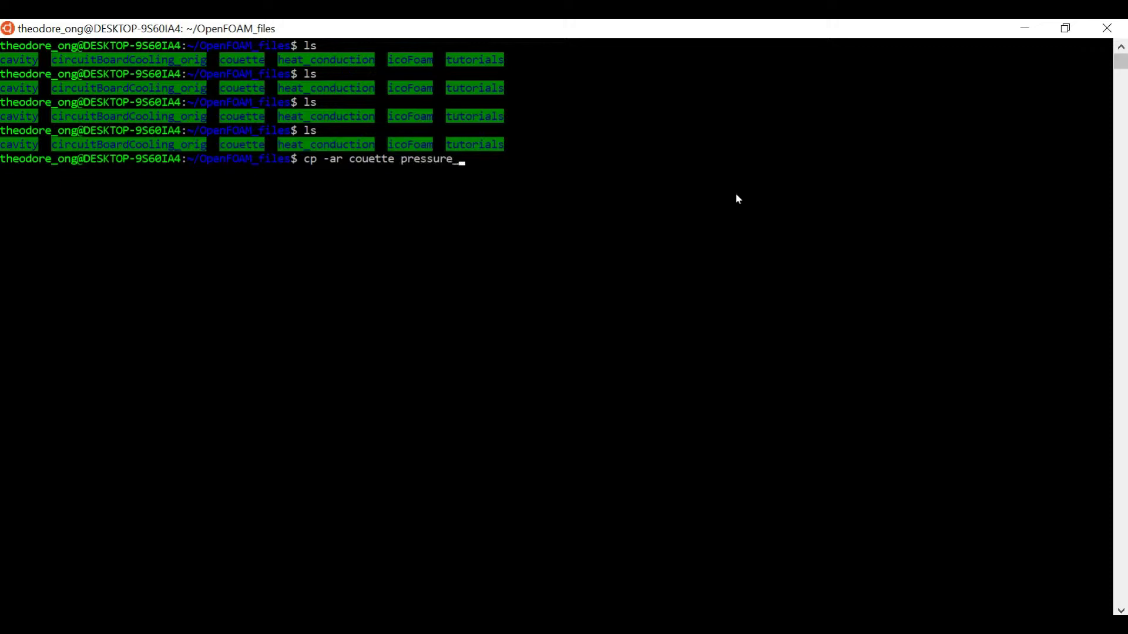
type("f")
key("BackSpace")
type("parallel_plate")
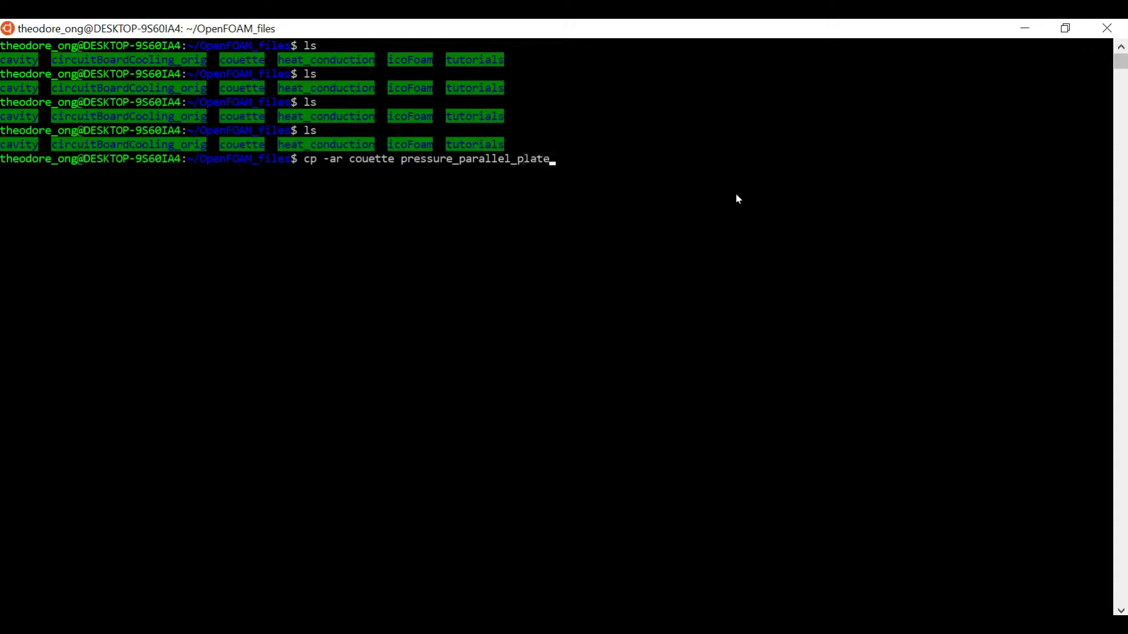
key("Return")
type("ls")
key("Return")
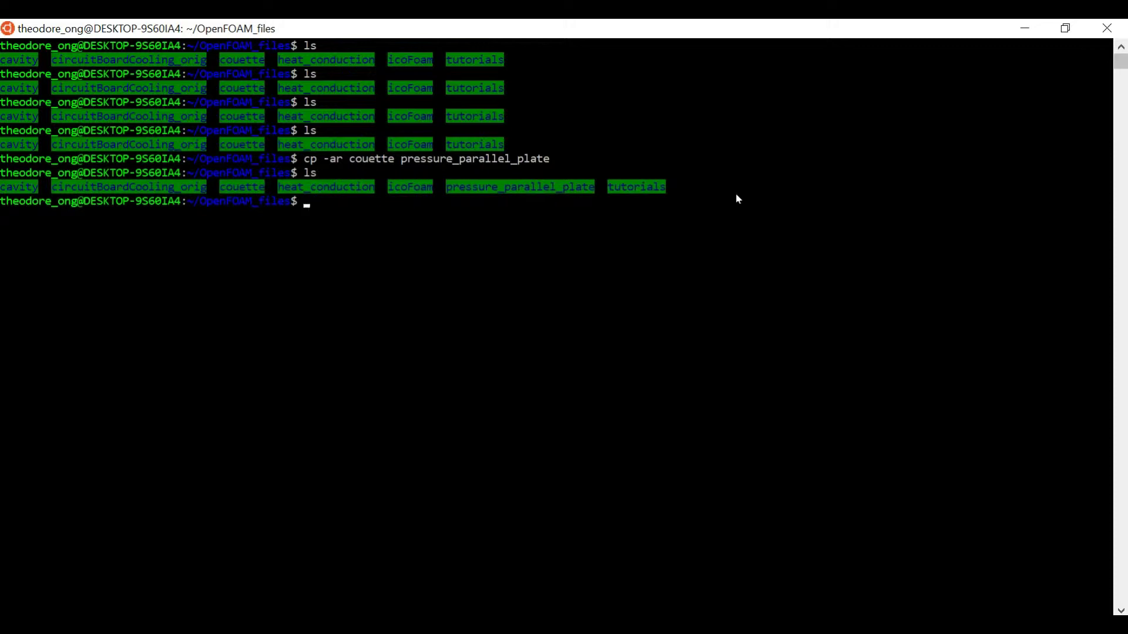
- Move into pressure_parallel_plate and list its 0, Allclean, constant and system entries
type("cd pressure_parallel_plate/")
key("Return")
type("ls")
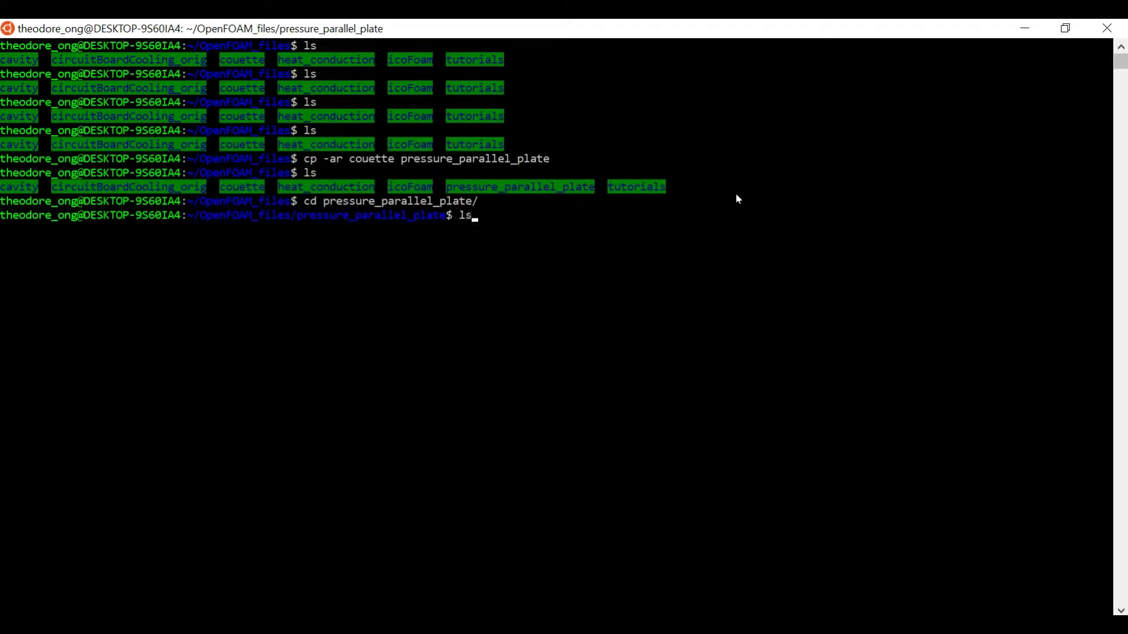
key("Return")
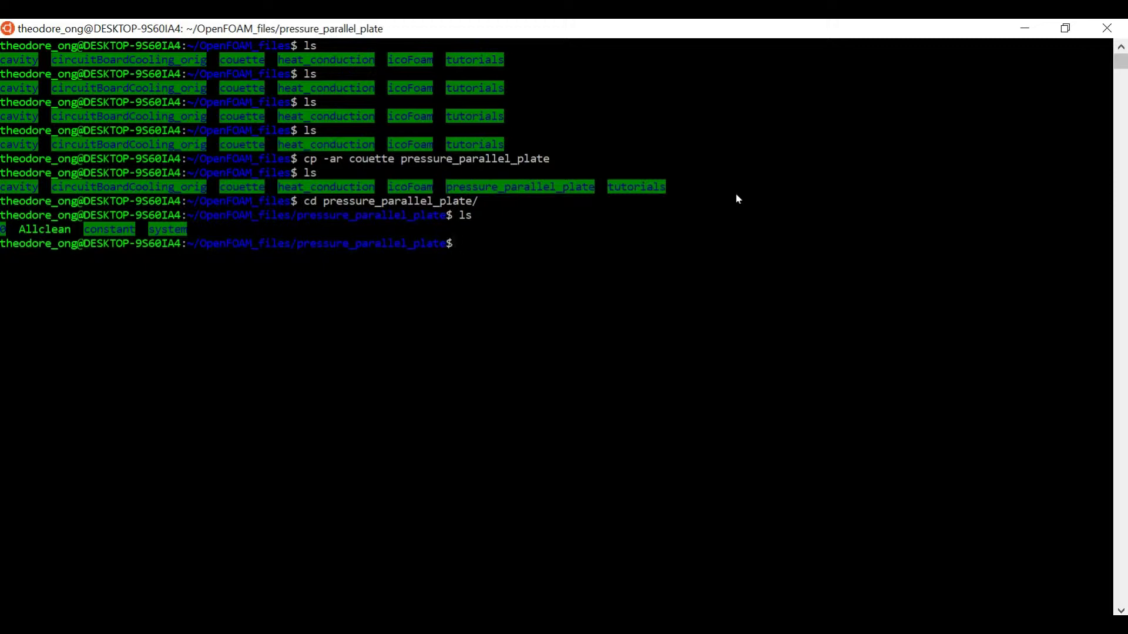
key("super")
- Launch Paint and draw two horizontal lines as the upper and lower plates
type("pain")
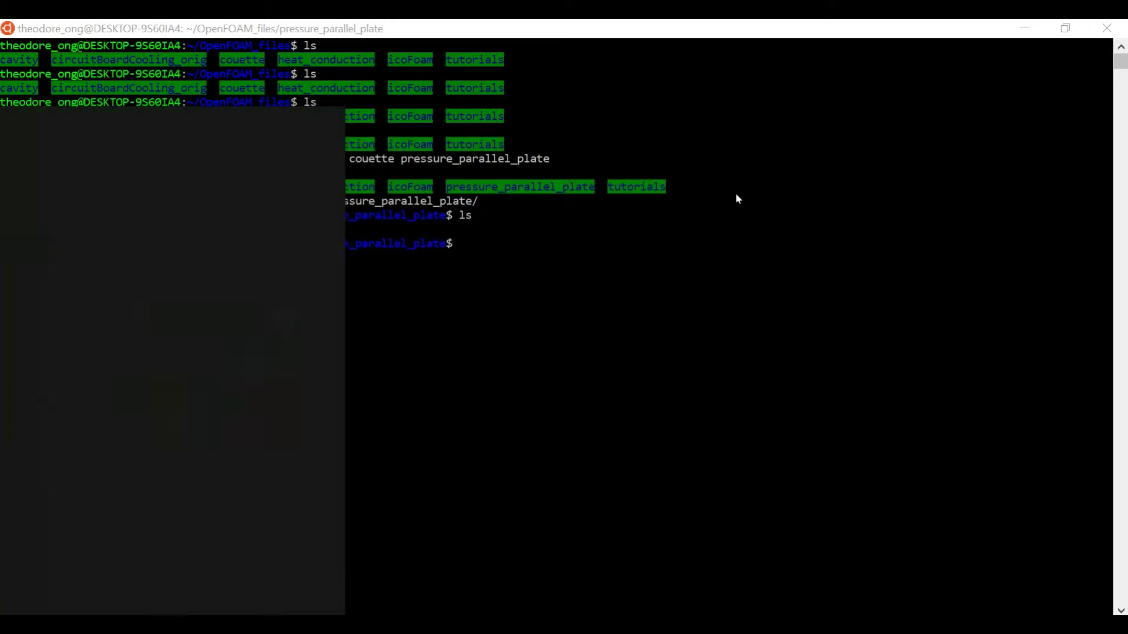
key("Return")
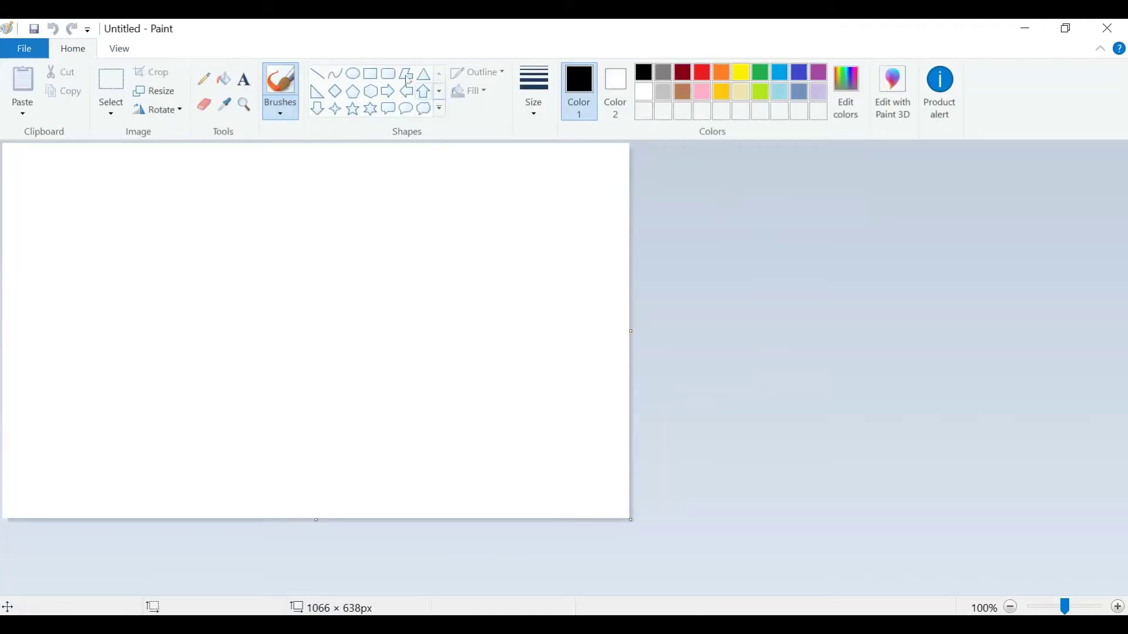
left_click(317, 73)
left_click_drag(173, 207, 419, 204)
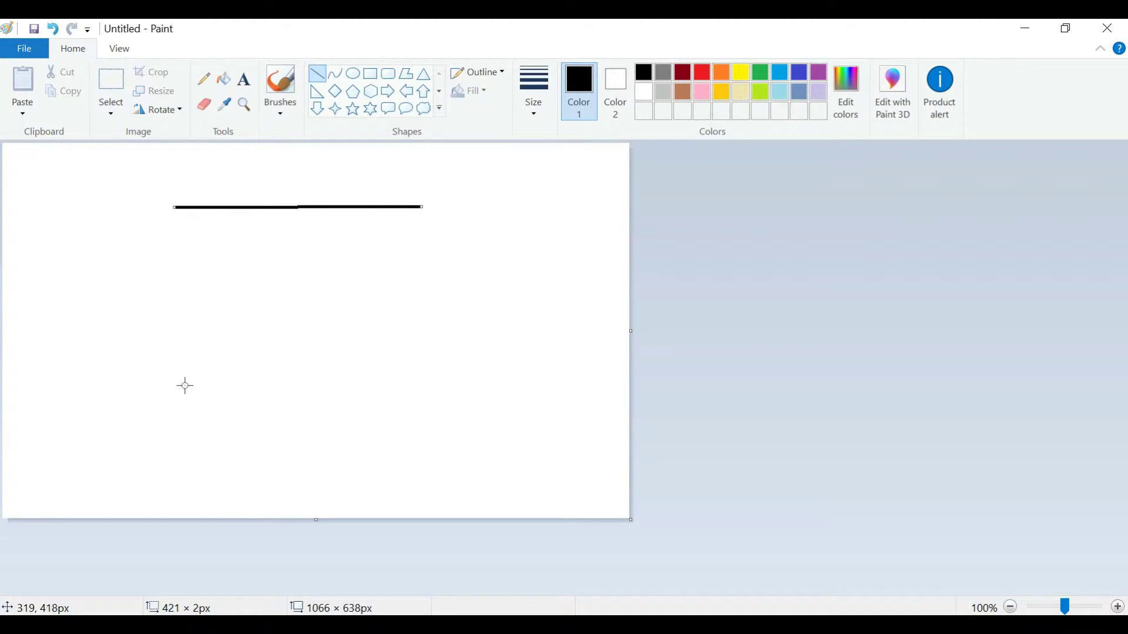
left_click_drag(186, 387, 437, 383)
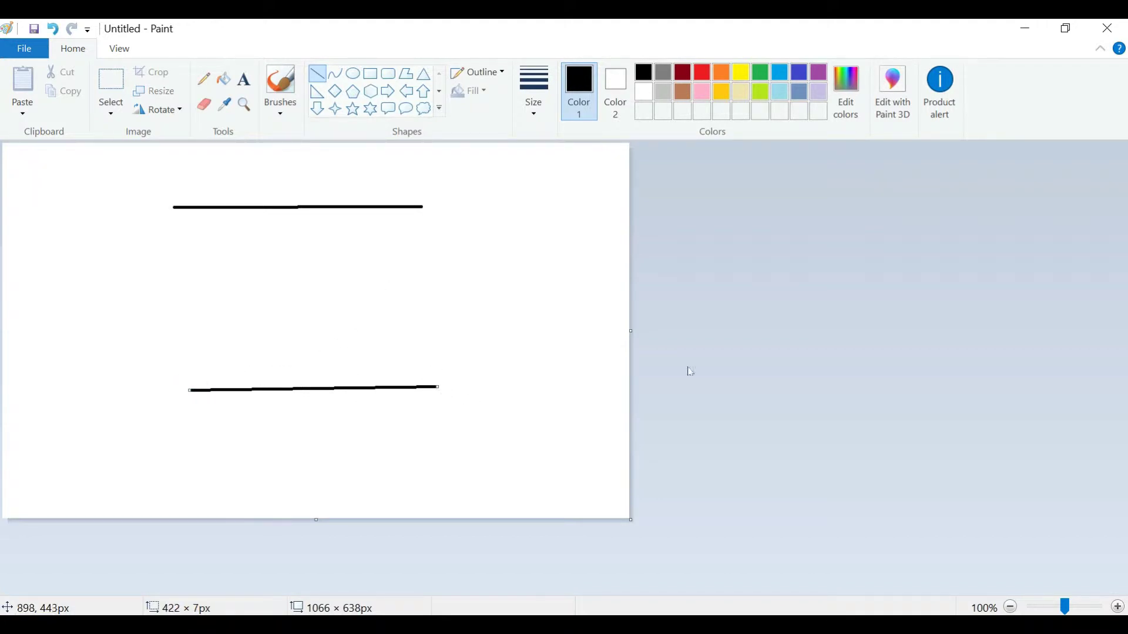
left_click(310, 176)
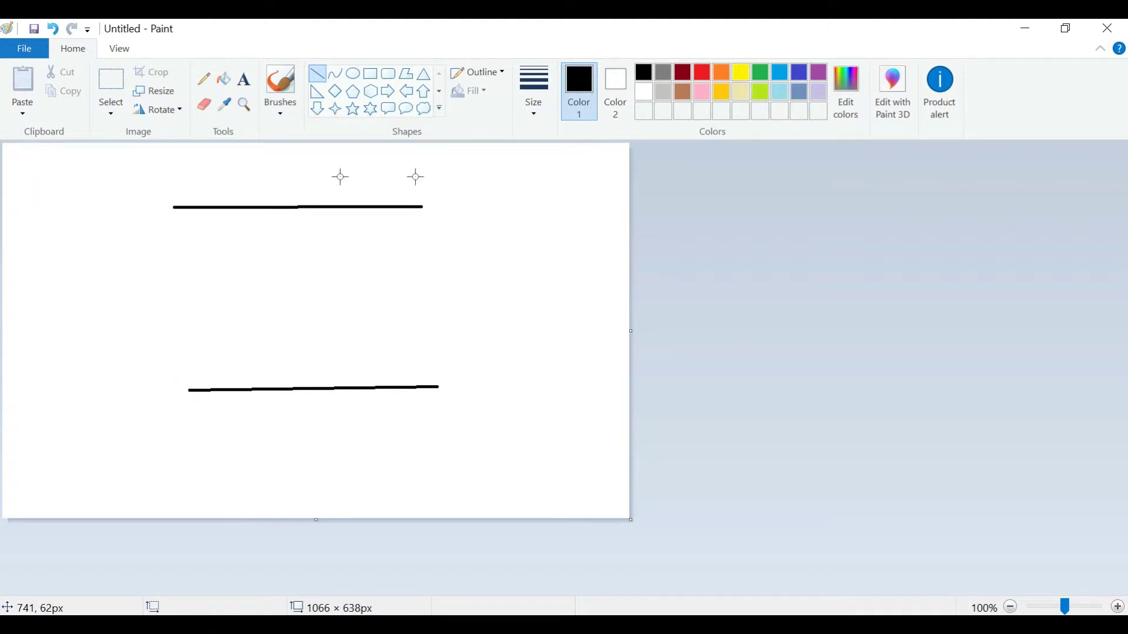
- Draw an arrow above the upper plate labelled '1 m/s'
left_click(388, 91)
left_click_drag(299, 149, 380, 184)
left_click(244, 78)
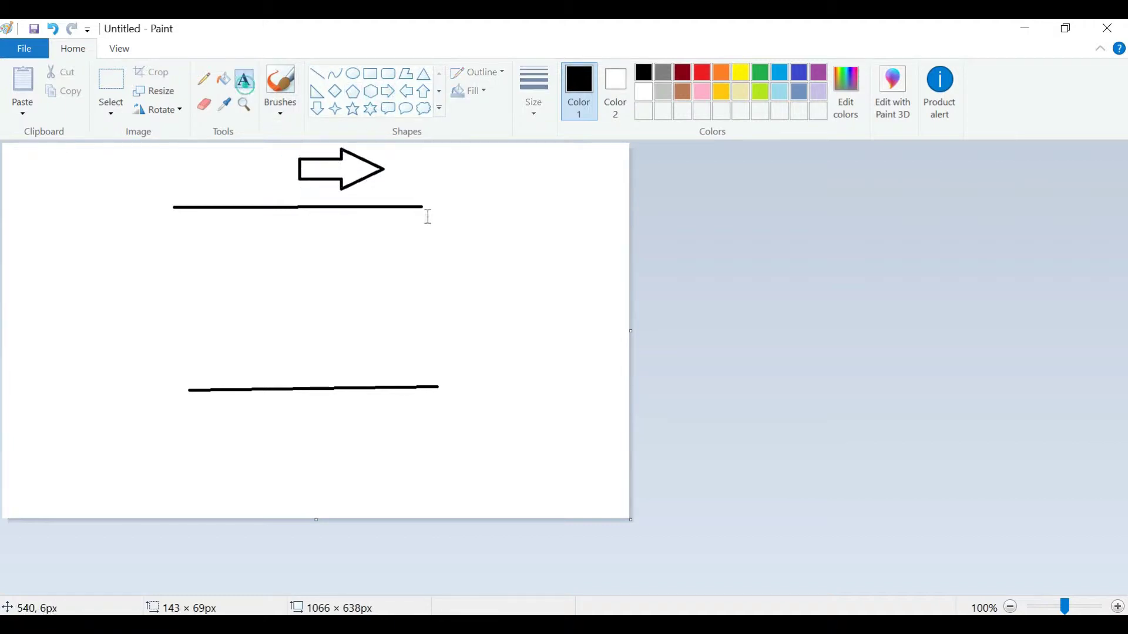
left_click(400, 174)
type("1 m/s")
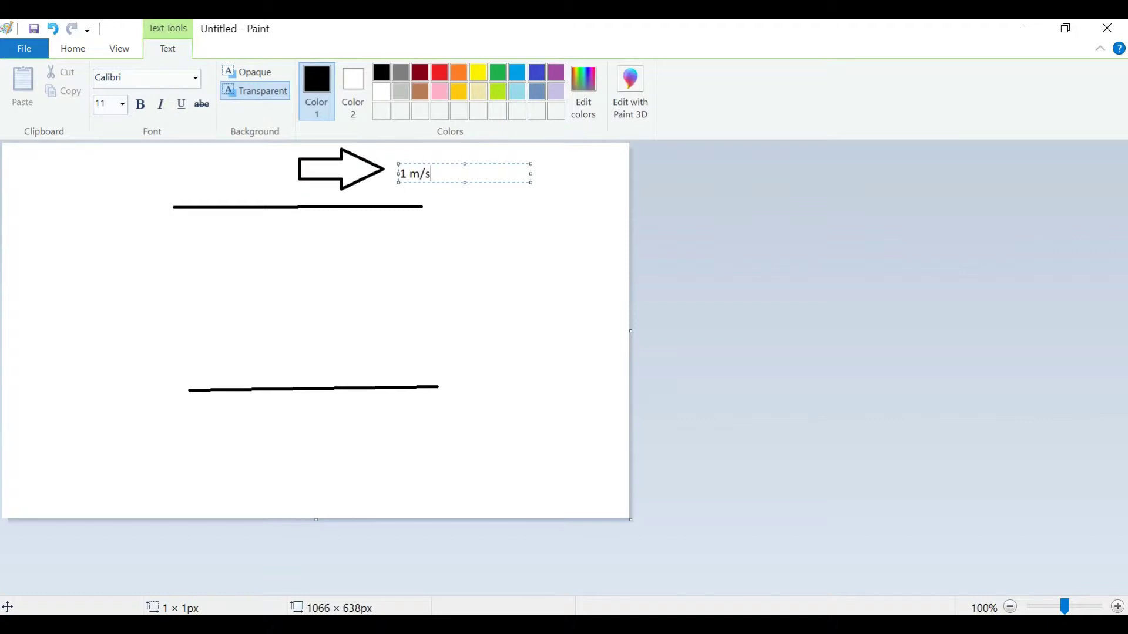
left_click(507, 289)
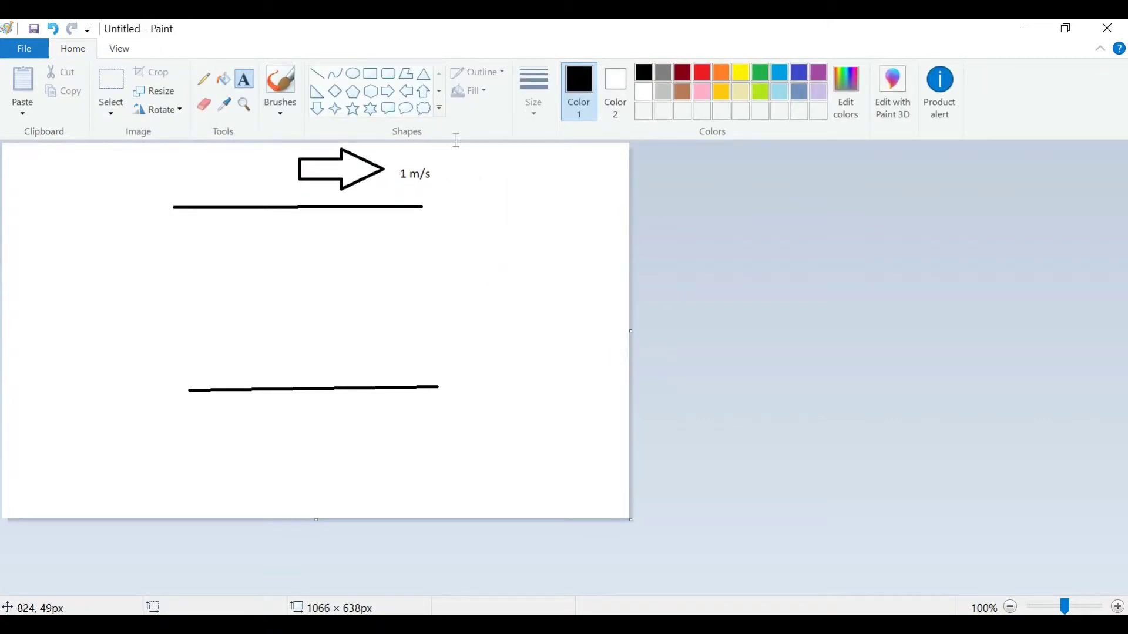
- Undo a diagonal profile line and erase the arrow and its 1 m/s label
left_click(316, 74)
mouse_move(318, 214)
left_mouse_down()
mouse_move(207, 302)
mouse_move(190, 390)
left_mouse_up()
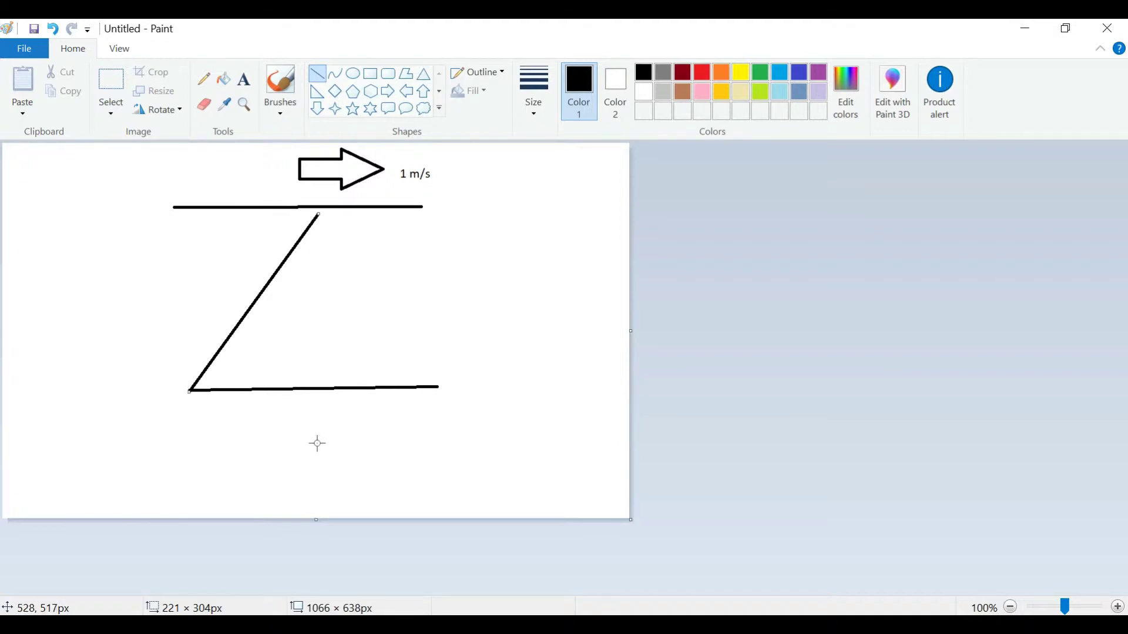
key("ctrl+z")
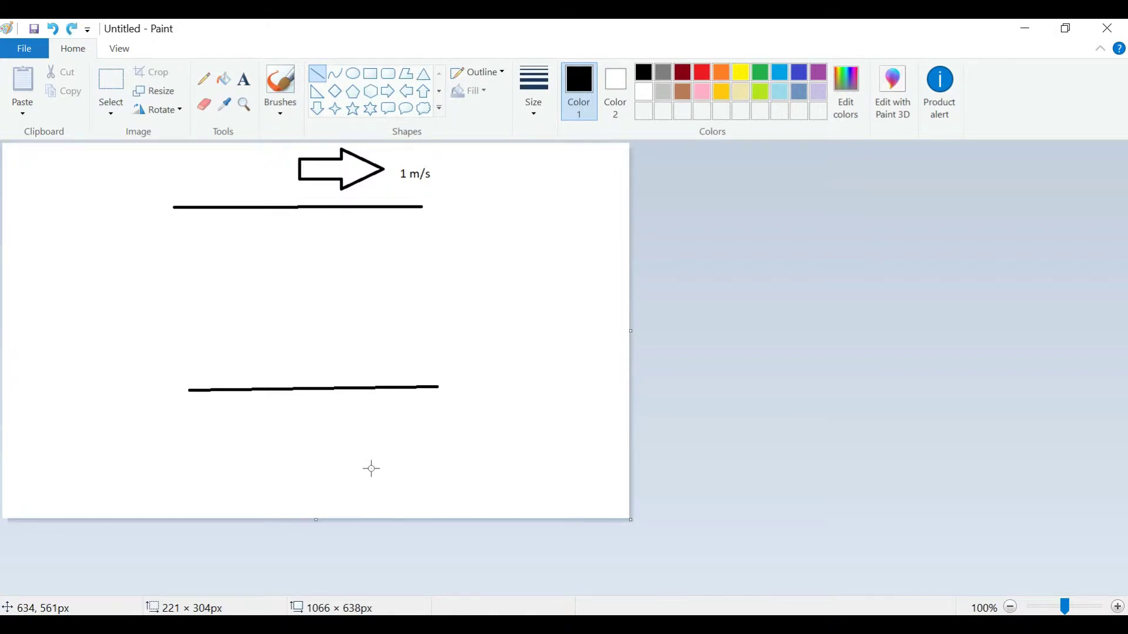
left_click(103, 77)
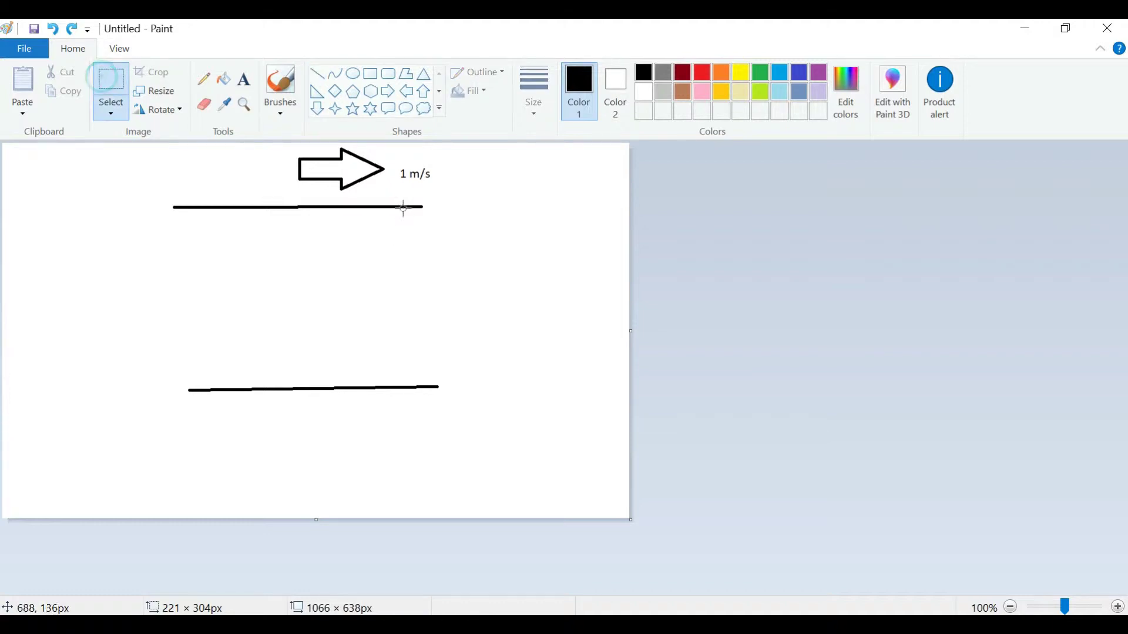
left_click_drag(358, 203, 279, 198)
left_click_drag(468, 174, 445, 141)
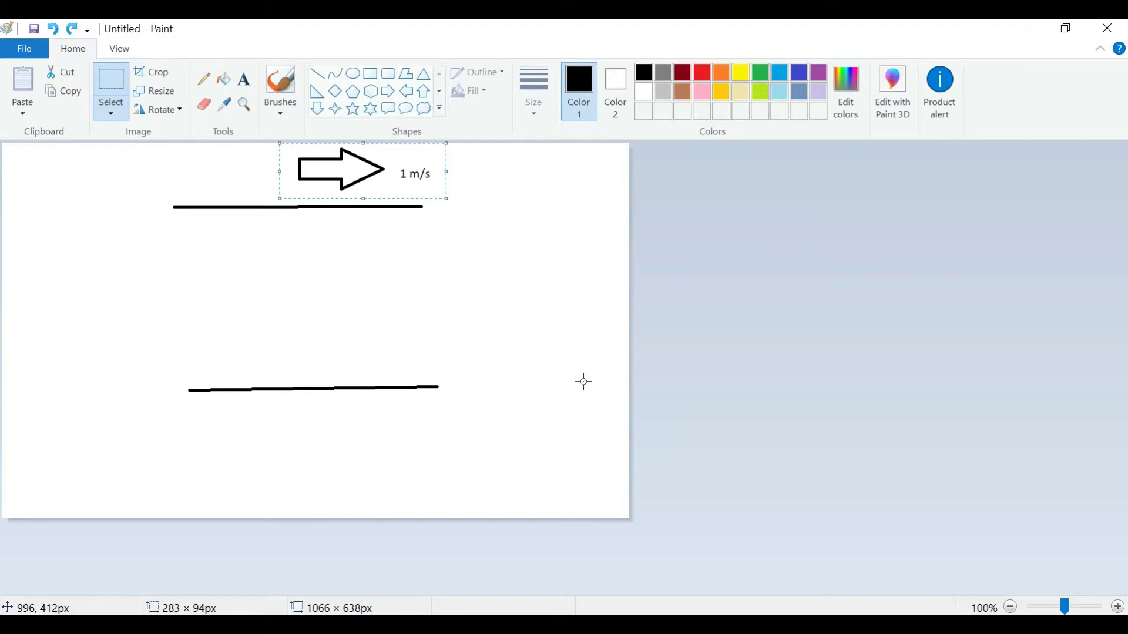
key("Delete")
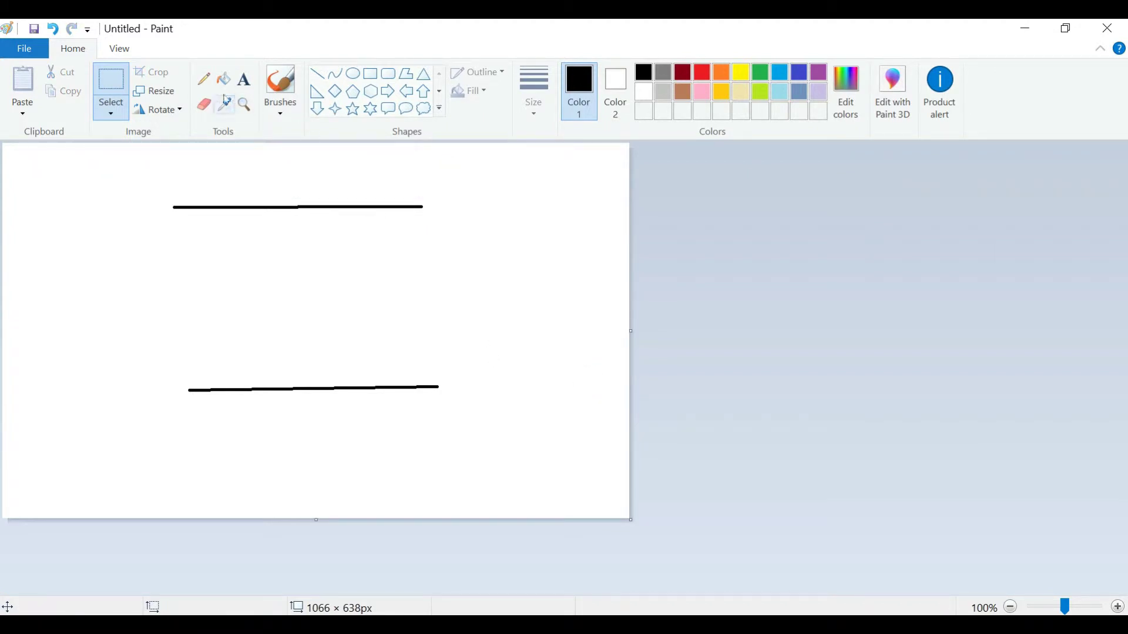
- Add 'pressure =p1' at the left and 'pressure = p2' at the right between the plates
left_click(244, 79)
left_click(60, 258)
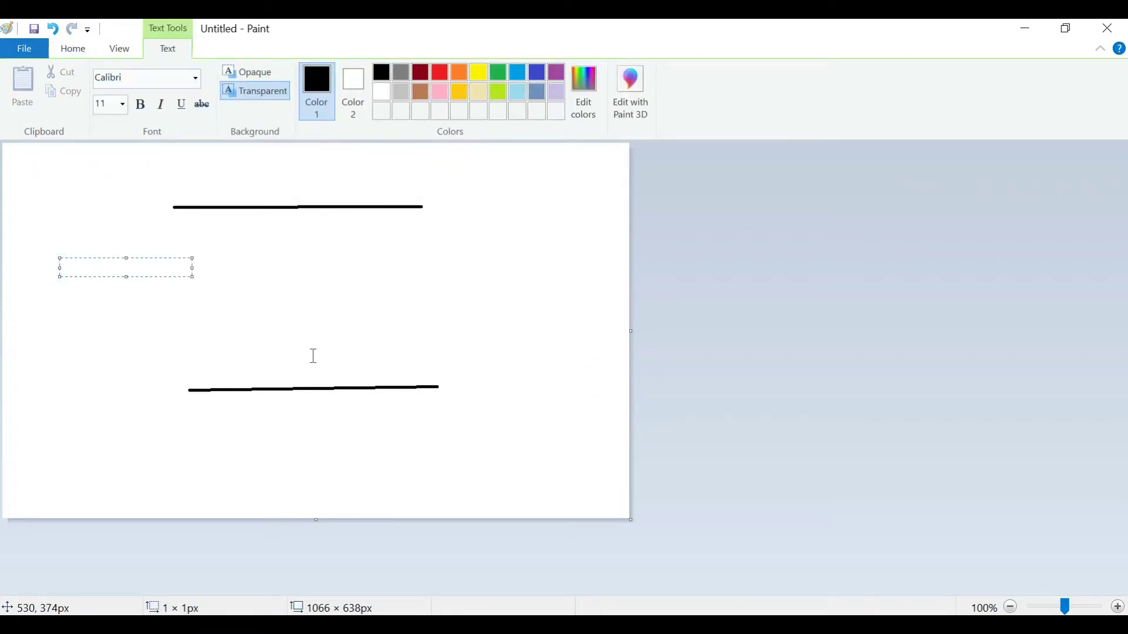
type("pressure =p1")
left_click(429, 281)
left_click(458, 260)
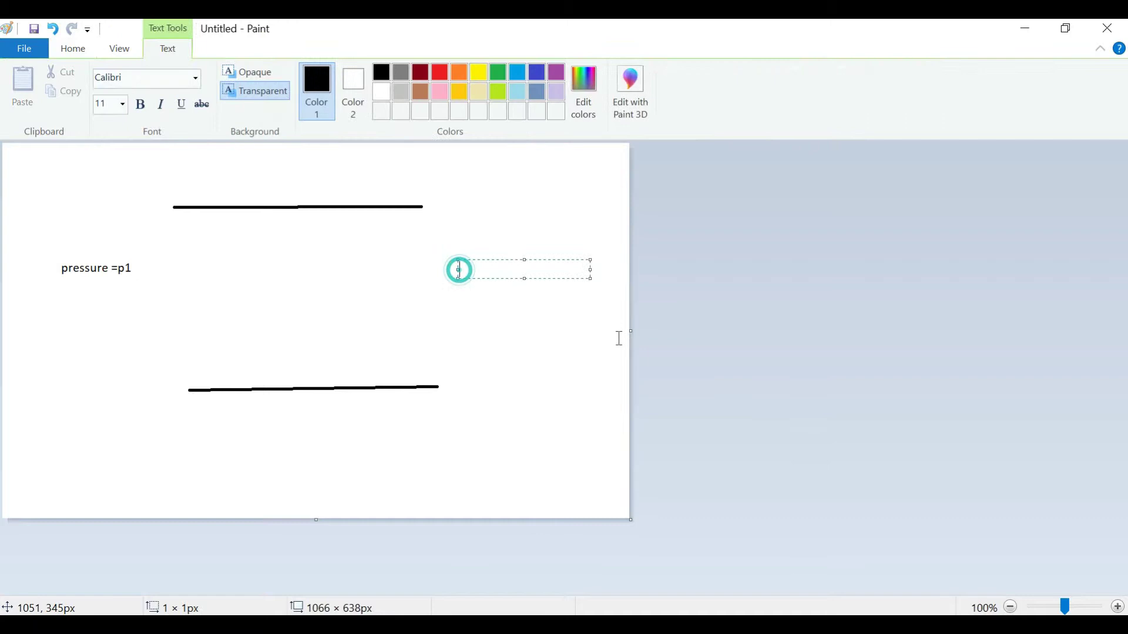
type("pressure =")
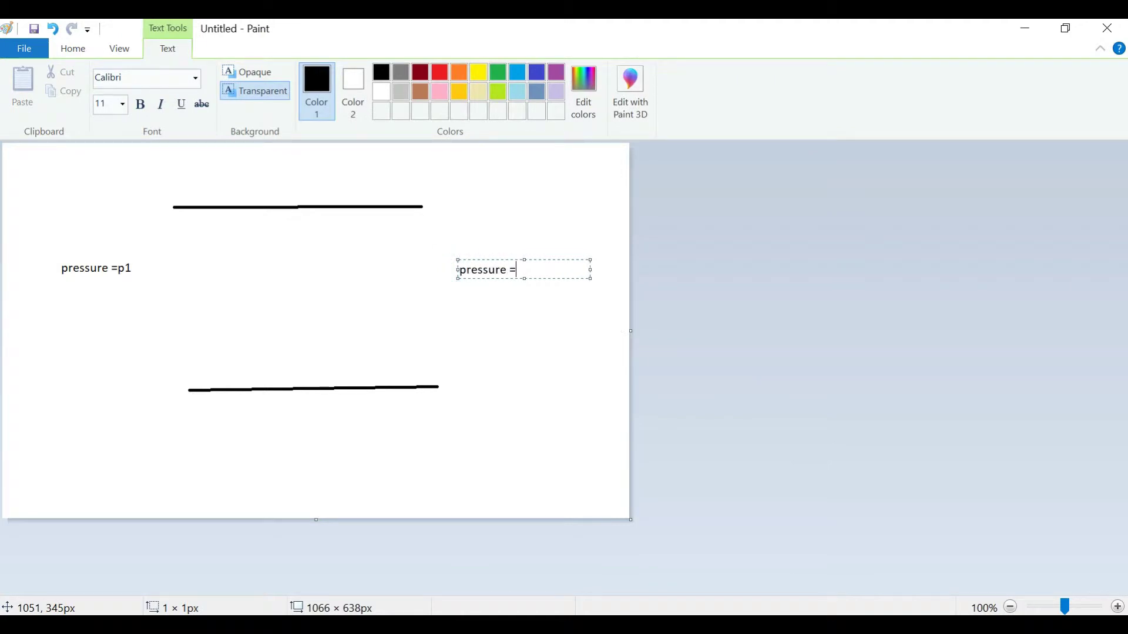
type(" p2")
left_click(565, 370)
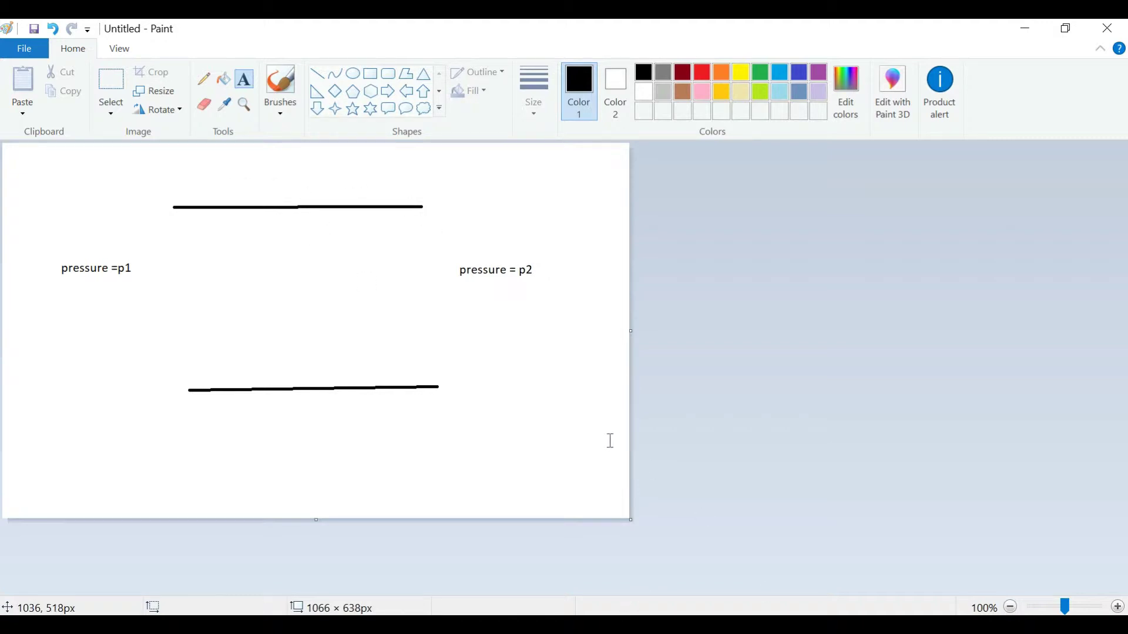
key("alt+Tab")
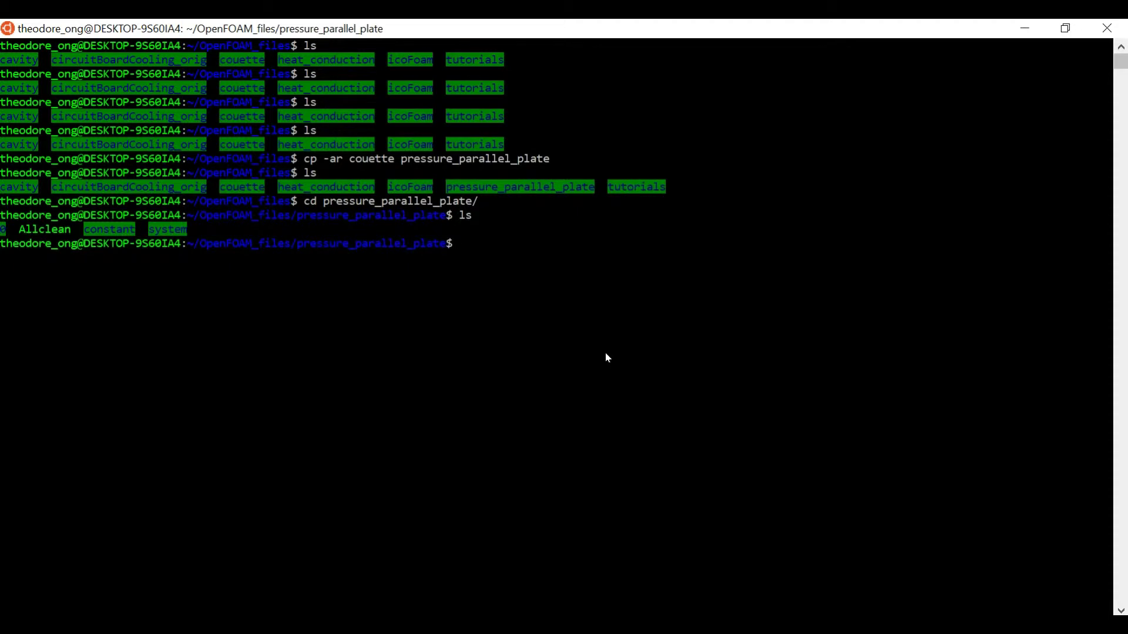
- Create a new run file in vi and enter blockMesh on its first line
type("vi ./run")
key("Return")
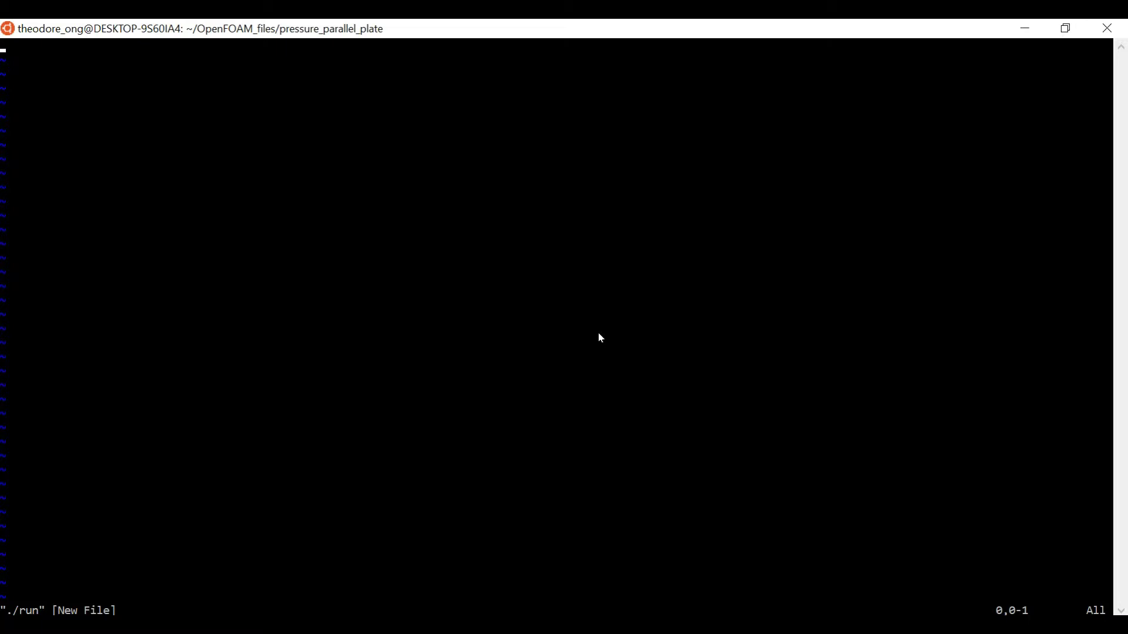
key("i")
key("Return")
key("Insert")
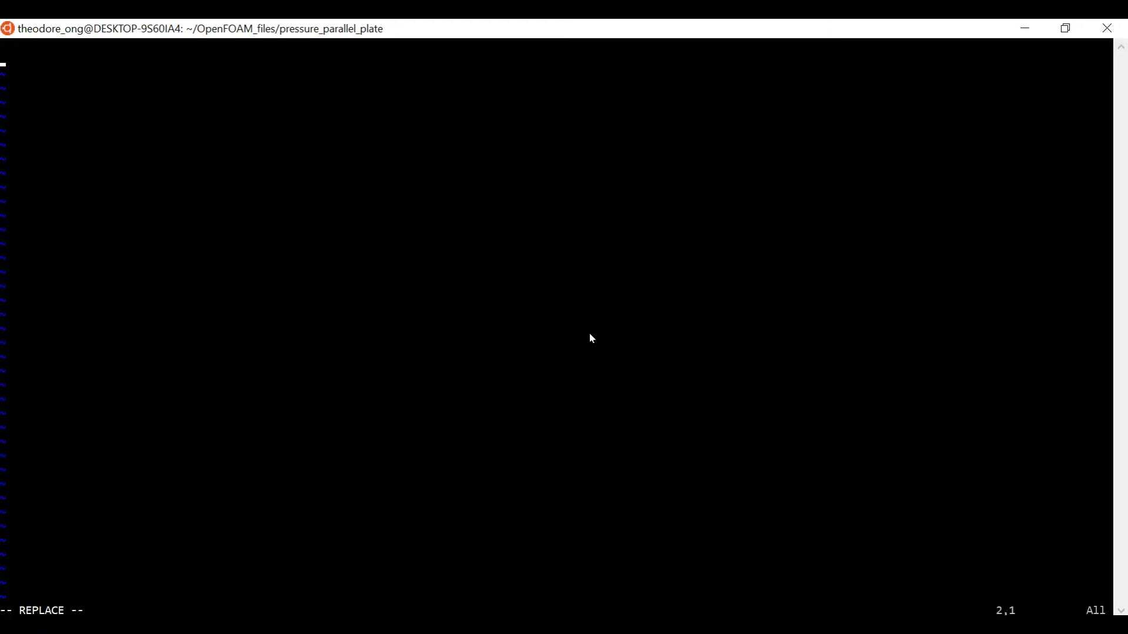
type("blank")
key("BackSpace")
key("BackSpace")
key("BackSpace")
key("BackSpace")
key("BackSpace")
key("BackSpace")
type("blocm")
key("BackSpace")
type("kMesh")
- Add icoFoam and touch pressure_parallel_plate.foam lines, then save with :wq
key("Return")
type("icoFoam")
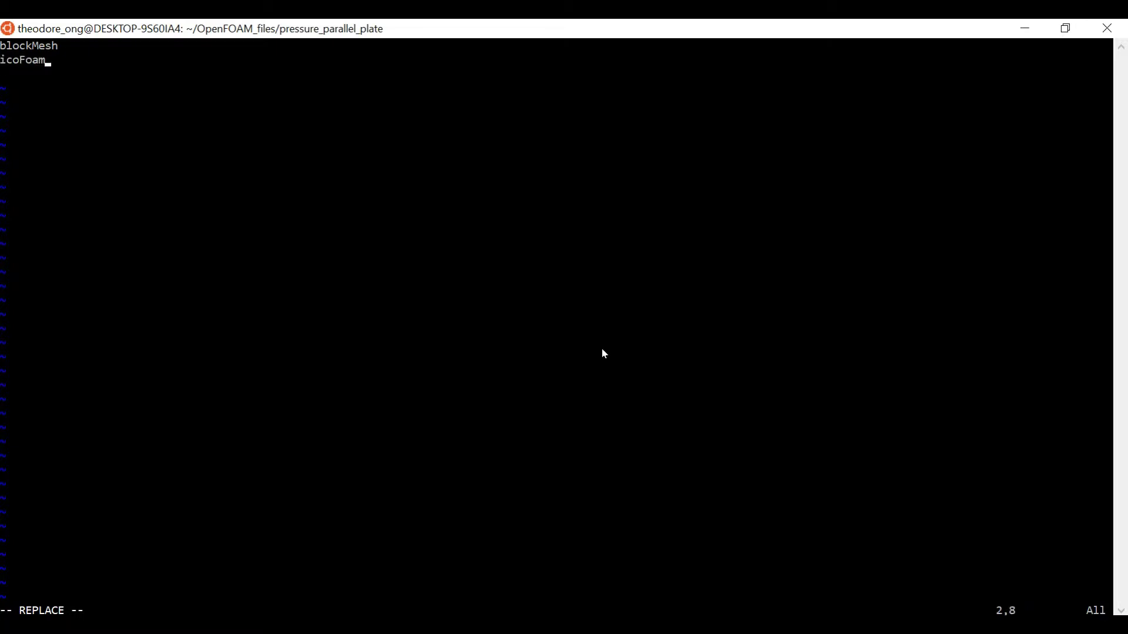
key("Return")
type("touch")
type("pressure_")
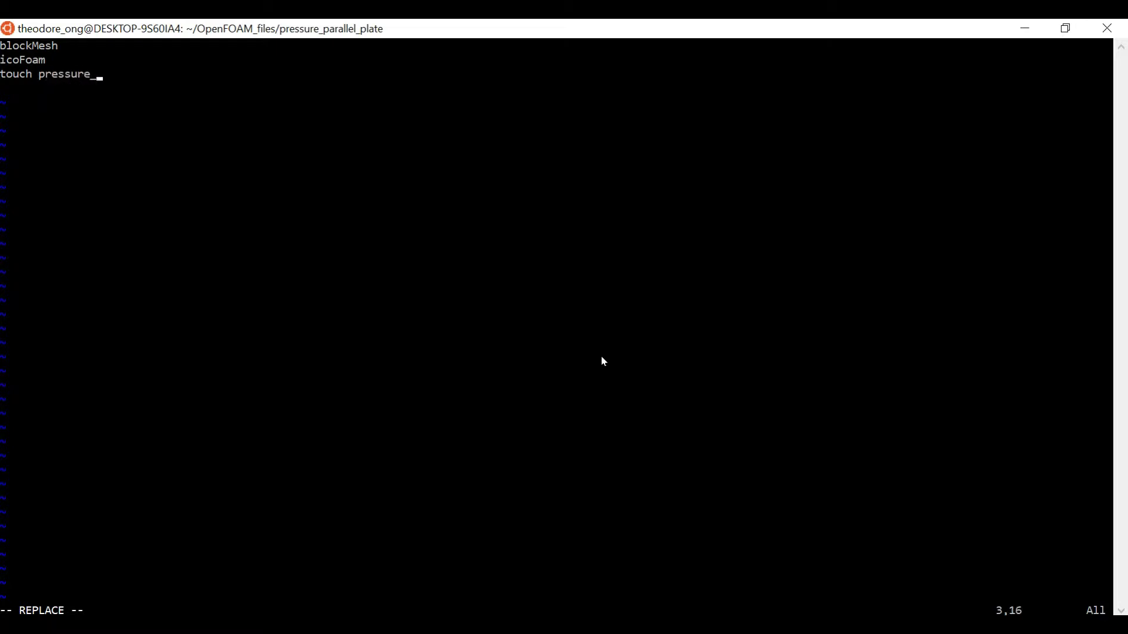
type("parallel_plate.foam")
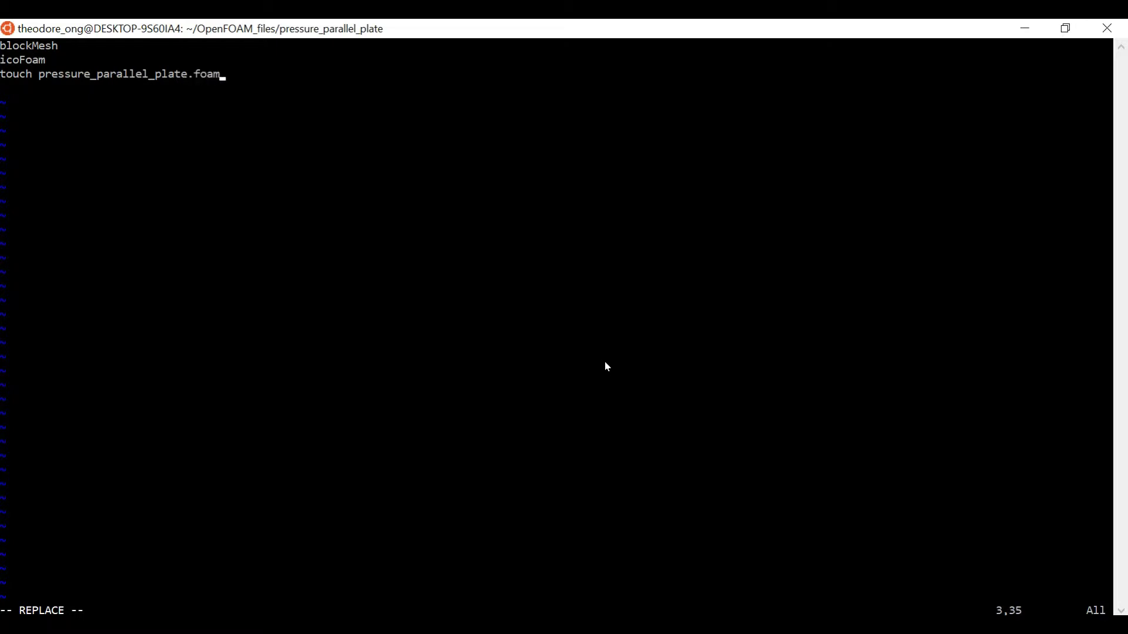
key("Escape")
type(":wq")
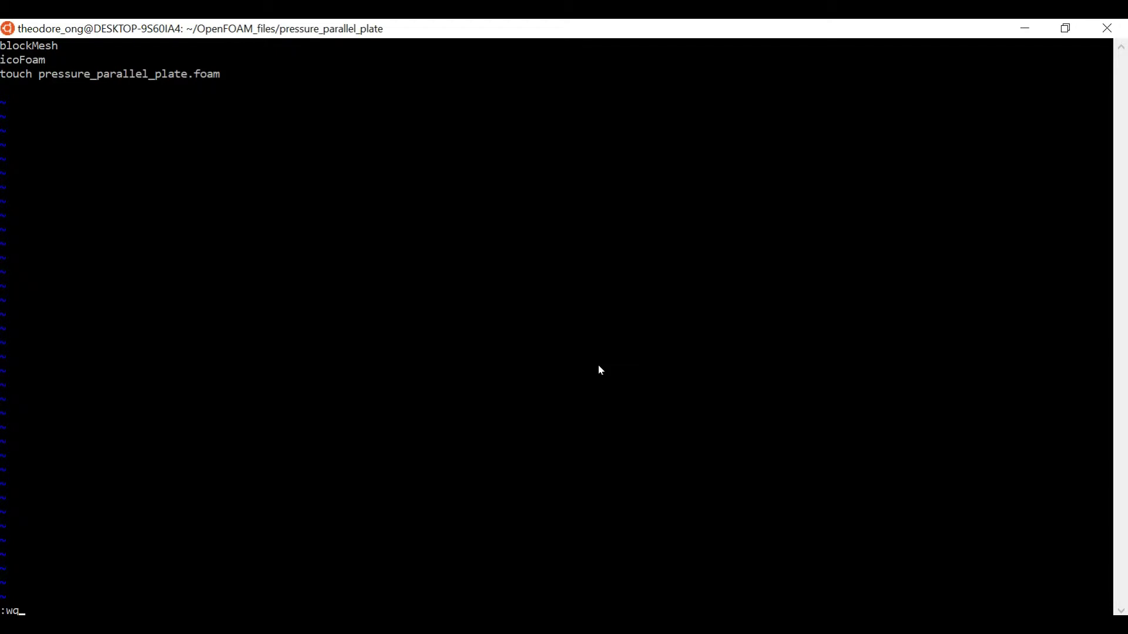
key("Return")
- Make the run script executable with chmod 755 ./run and check the listing
type("ls")
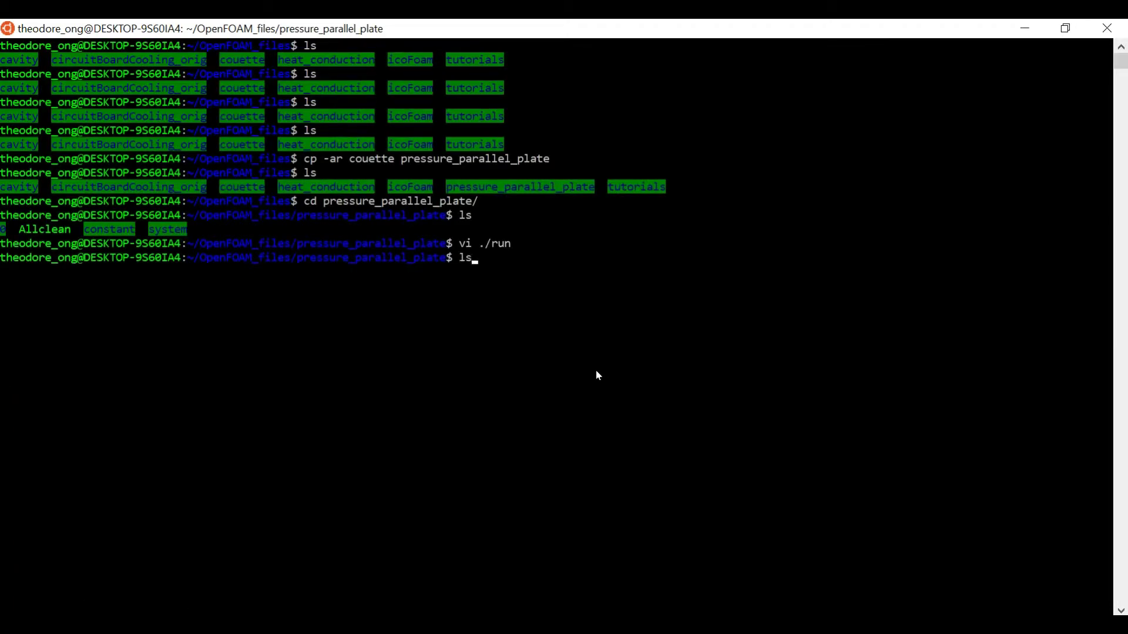
key("Return")
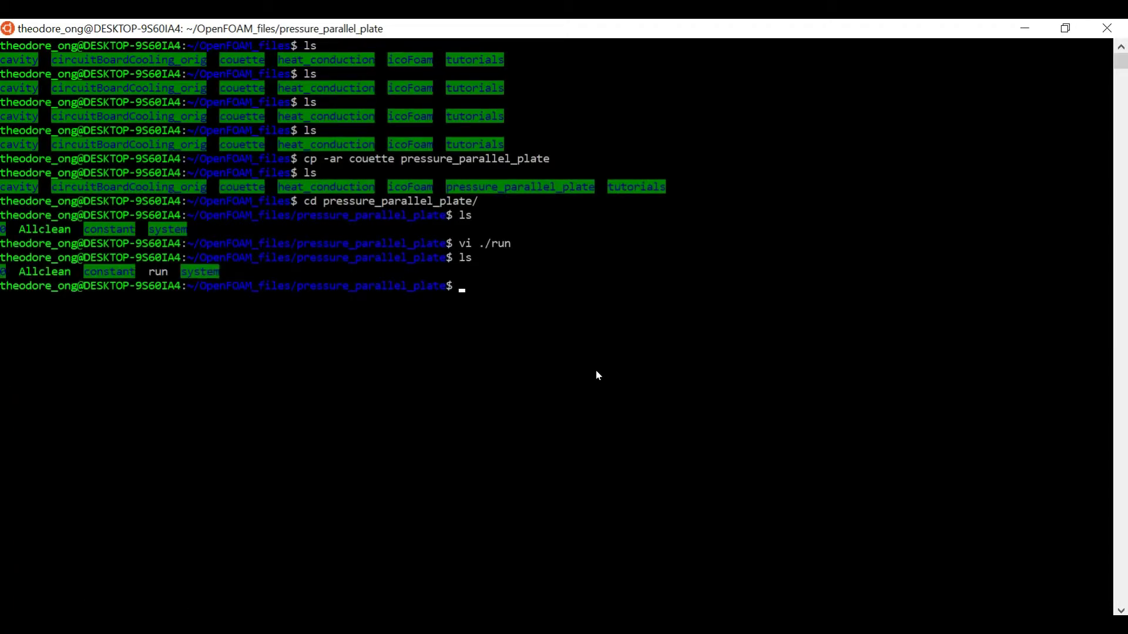
type("chmod 755 ./run")
key("Return")
type("ls")
key("Return")
- Execute ./run to mesh and solve to Time = 0.5, then list the new time folders
type("./run")
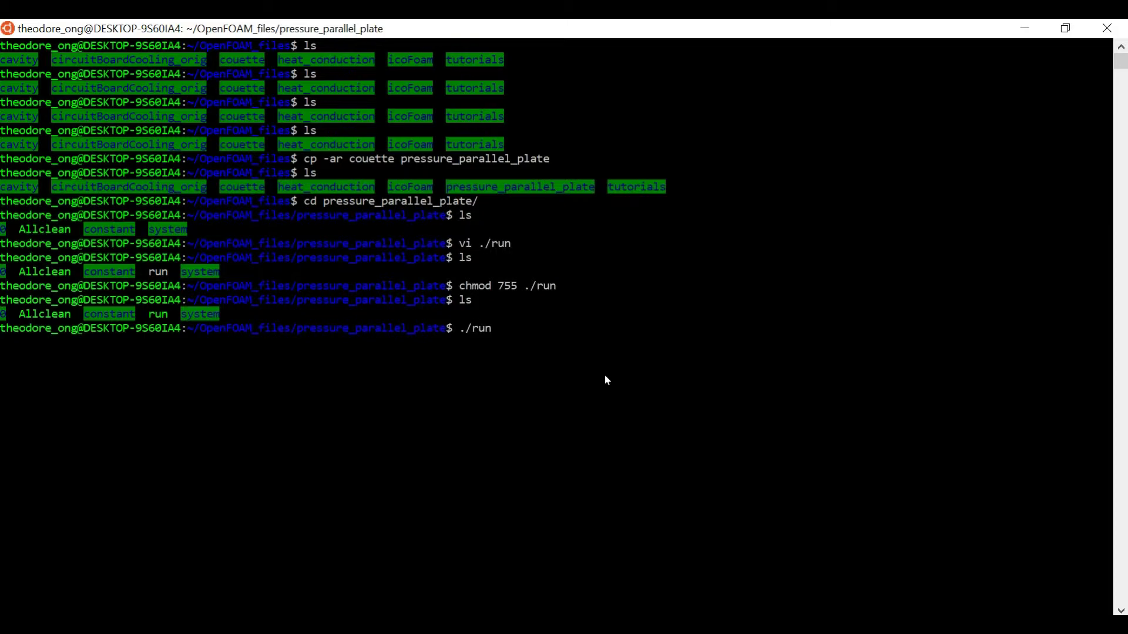
key("Return")
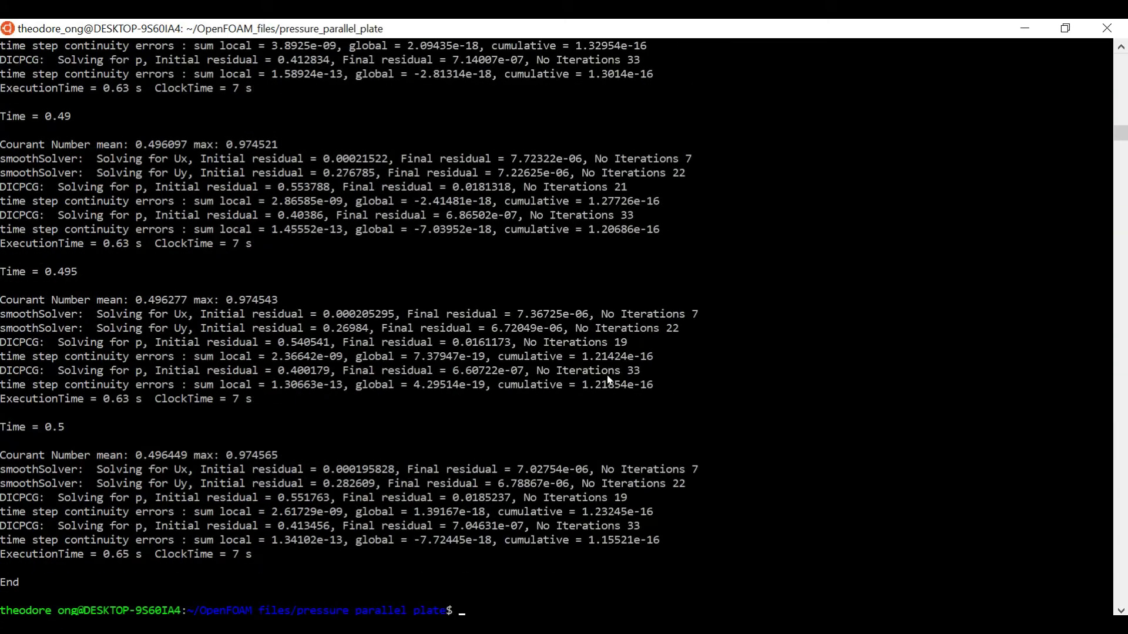
type("ls")
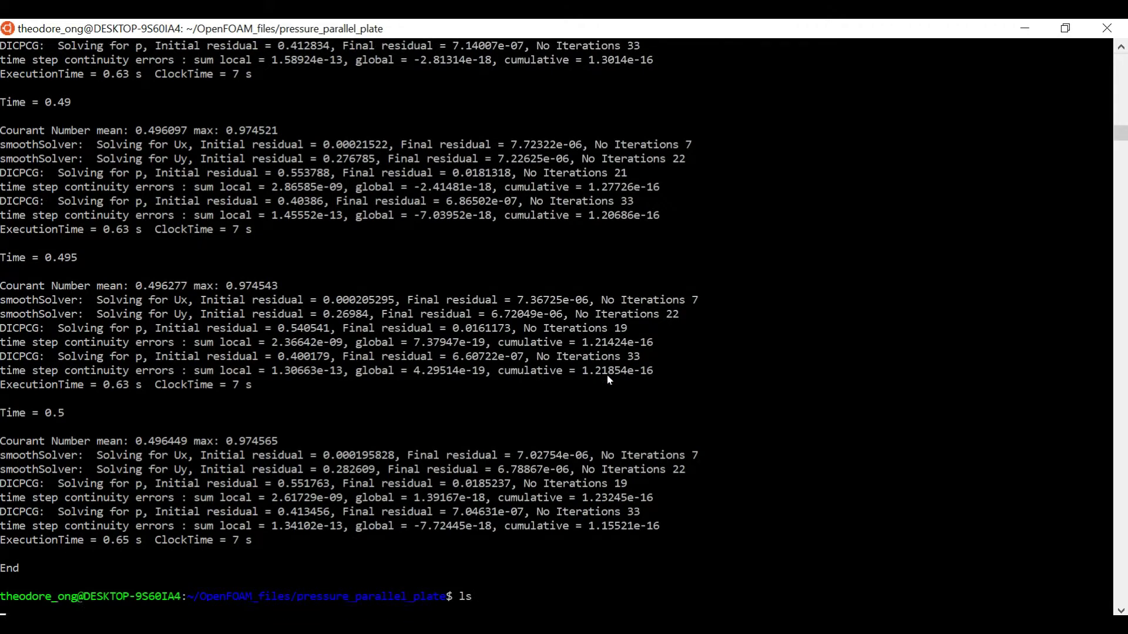
key("Return")
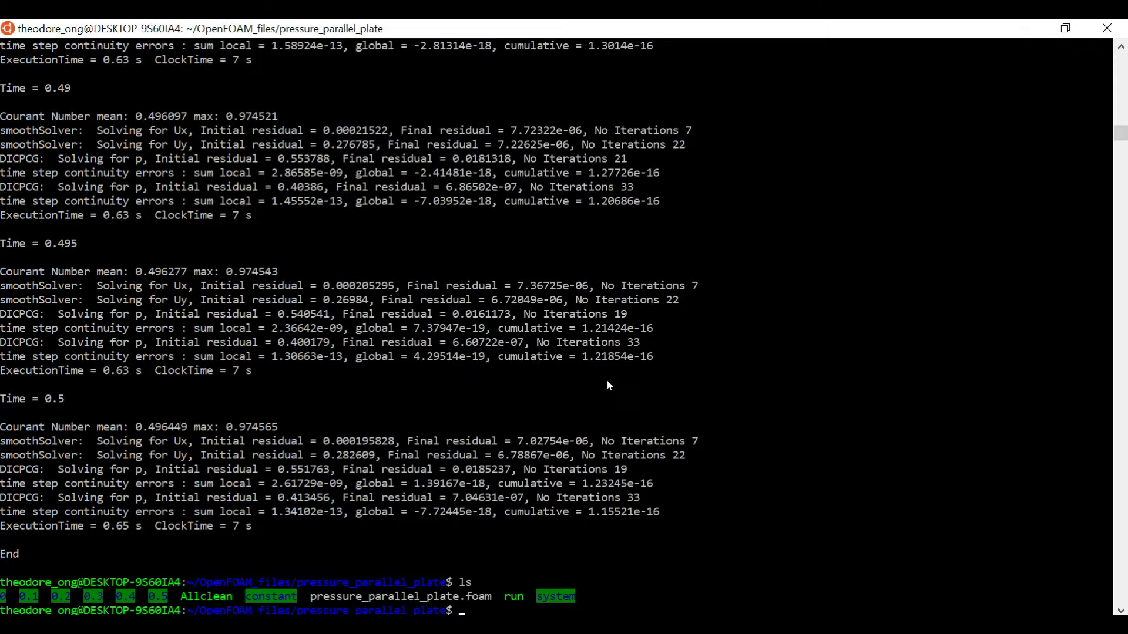
- Run ./Allclean and confirm with ls that only 0, Allclean, constant, run and system remain
type("./Allclean")
key("Return")
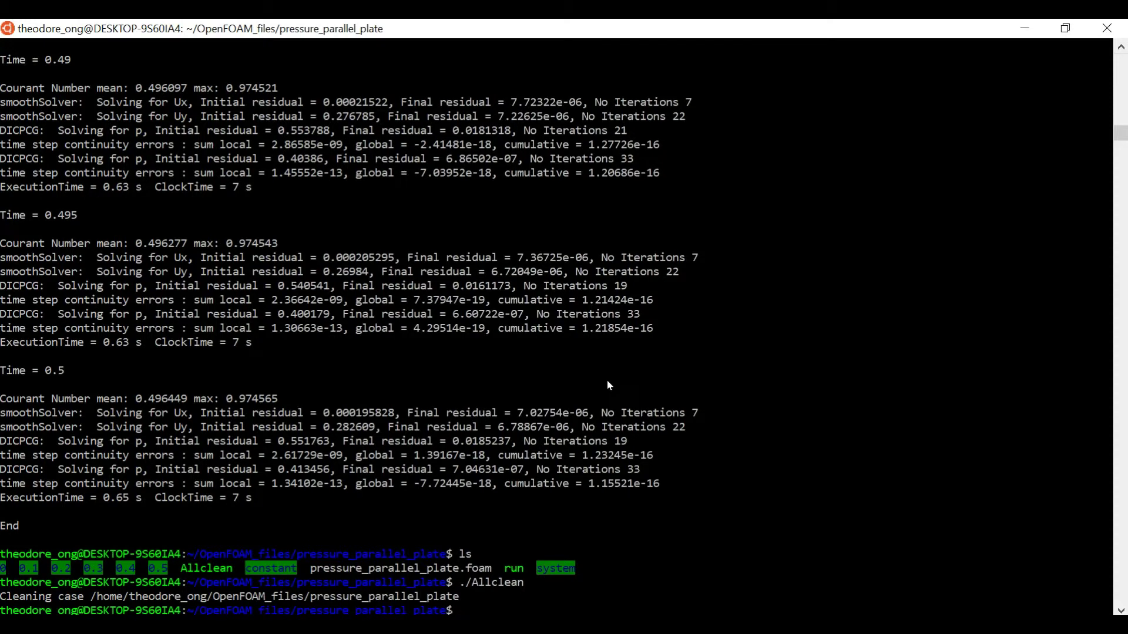
type("ls")
key("Return")
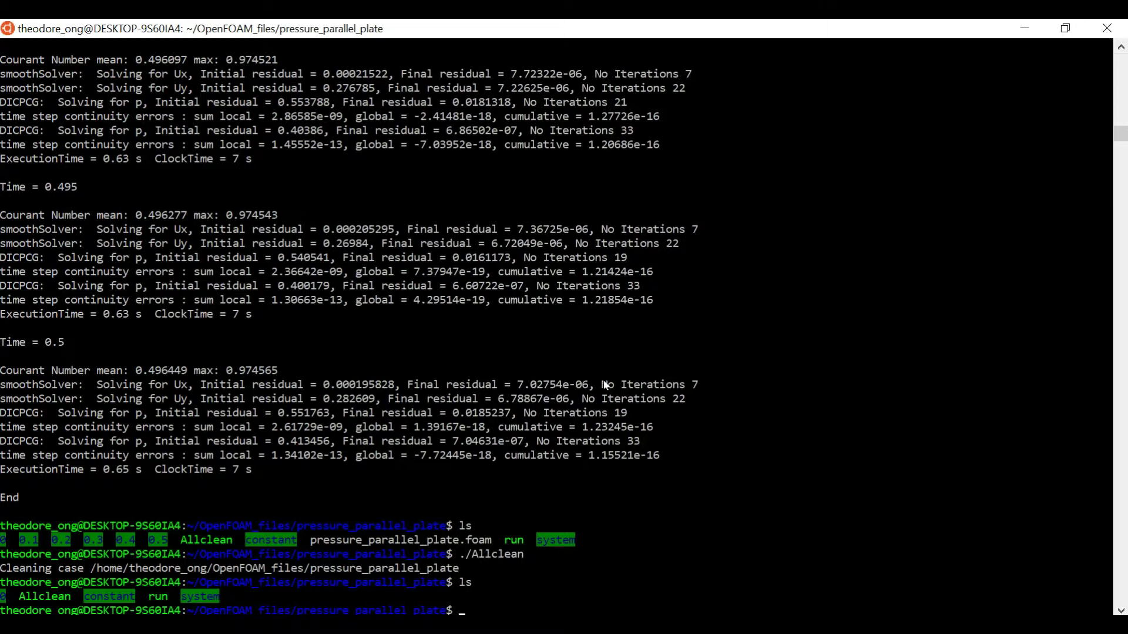
- Enter the 0 folder, list it, and open the U velocity file in vi
type("cd 0")
key("Return")
type("ls")
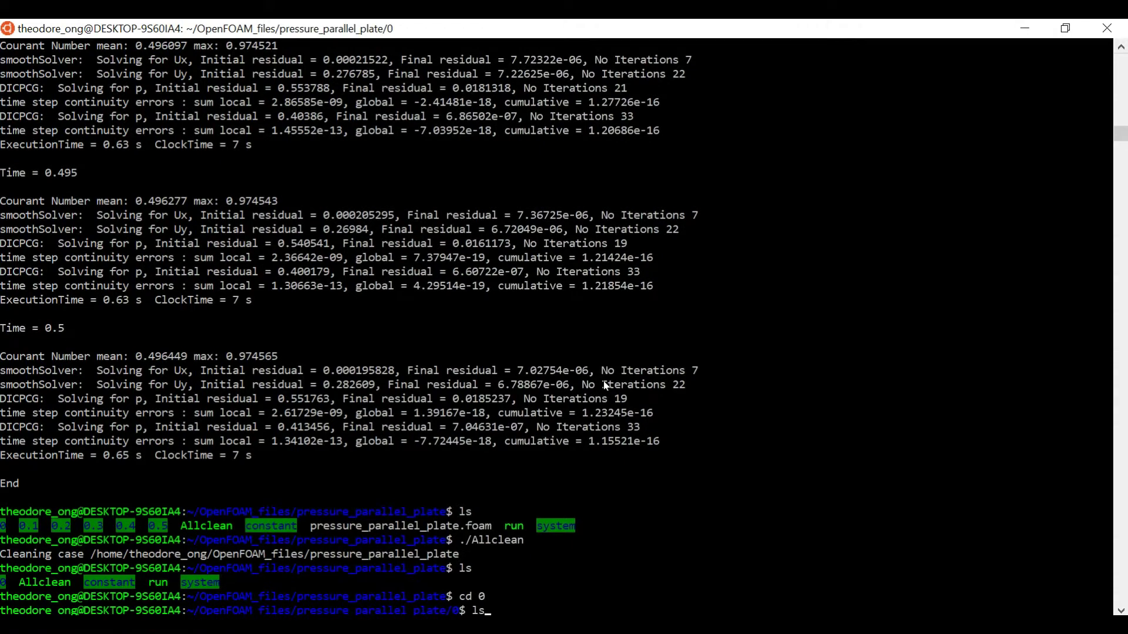
key("Return")
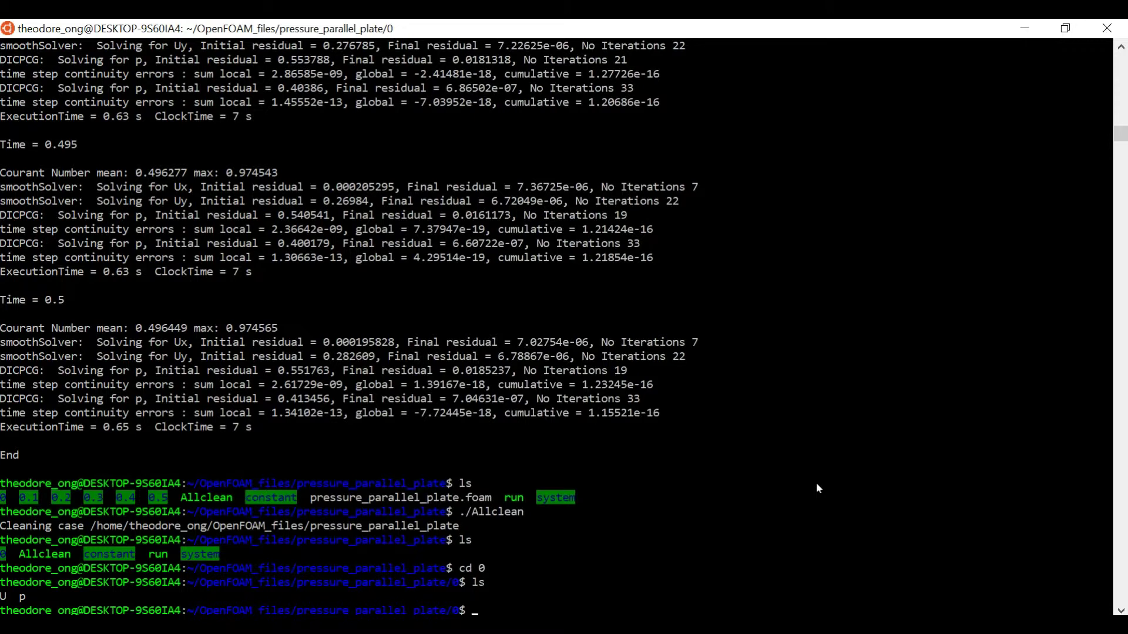
type("vi U")
key("Return")
- Change the movingWall value from uniform (1 0 0) to uniform (0 0 0)
key("Down")
key("Down")
key("Down")
key("Down")
key("Down")
key("Down")
key("Down")
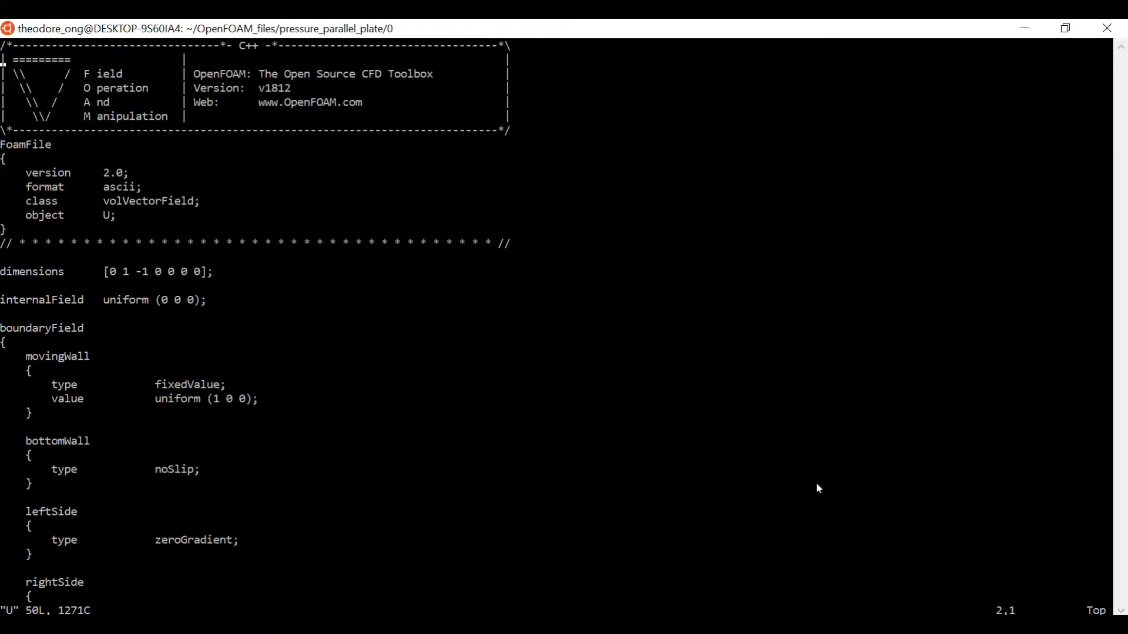
key("Down")
key("Down")
key("Down")
key("Down")
key("Down")
key("Down")
key("Down")
key("Down")
key("Down")
key("Down")
key("Down")
key("Down")
key("Down")
key("Down")
key("Down")
key("Down")
key("Down")
key("Down")
key("Down")
key("Down")
key("Up")
key("Up")
key("Up")
key("Up")
key("Up")
key("Up")
key("Up")
key("Up")
key("Up")
key("Up")
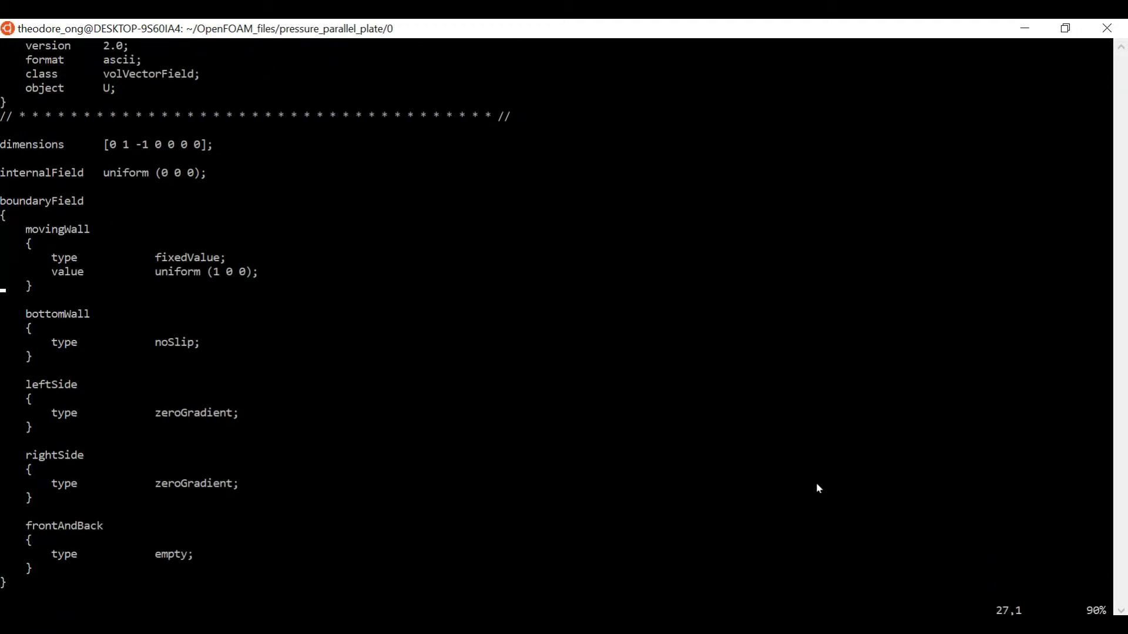
key("Right")
key("Right")
key("Right")
key("Right")
key("Right")
key("Right")
key("Right")
key("Right")
key("Right")
key("Right")
key("Right")
key("Right")
key("Right")
key("Right")
key("Right")
key("Right")
key("Right")
key("i")
key("Right")
key("Right")
key("Right")
key("Right")
key("Right")
key("Right")
key("Right")
key("Right")
key("Right")
key("Right")
key("Right")
key("Right")
key("Right")
key("Right")
key("Right")
key("Right")
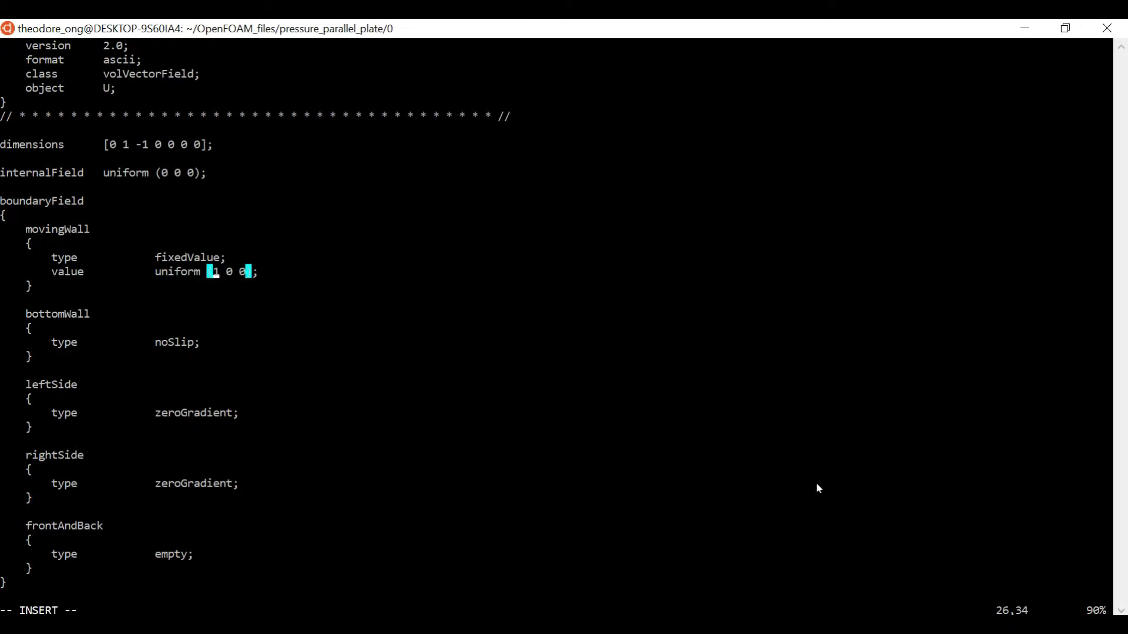
key("BackSpace")
type("0")
- Highlight the bottomWall noSlip and movingWall fixedValue lines to review them
left_click_drag(33, 342, 199, 347)
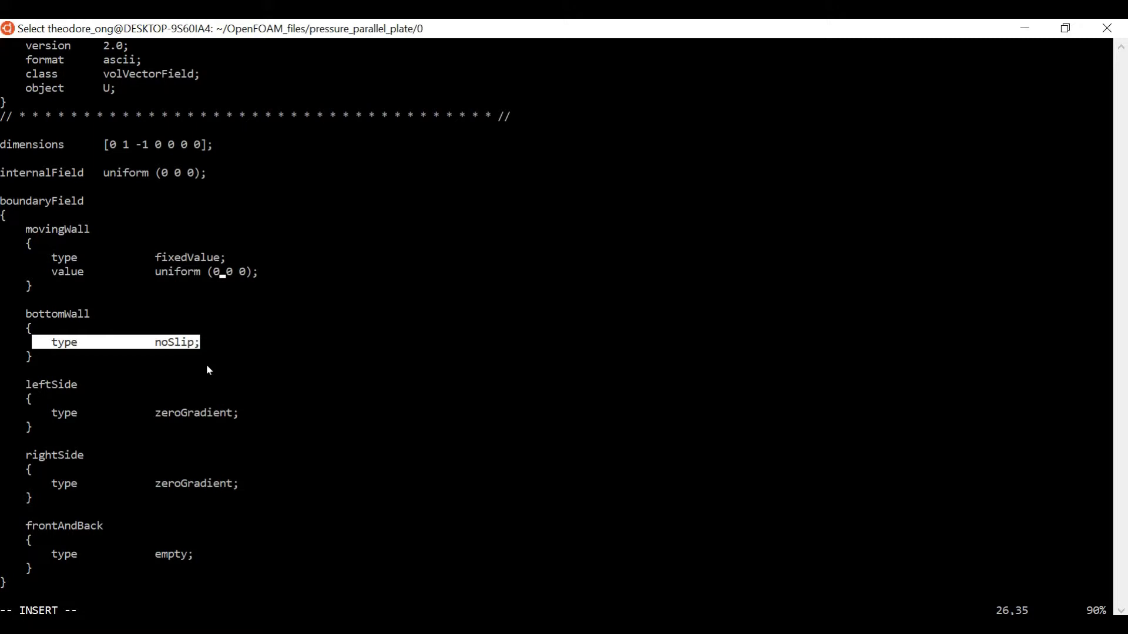
left_click(243, 258)
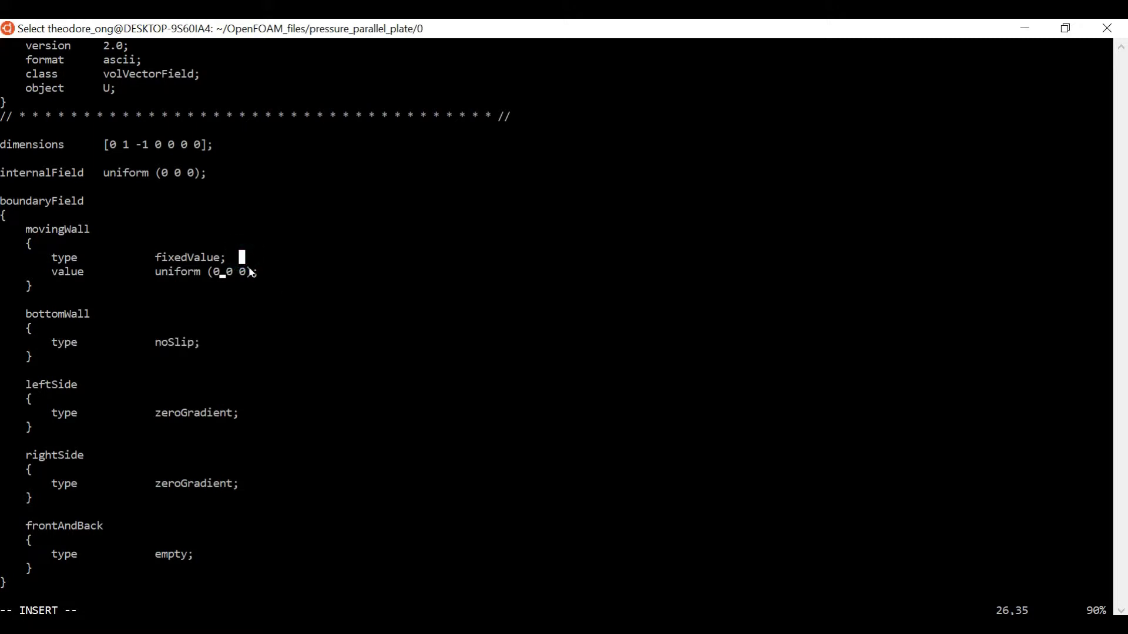
left_click_drag(267, 277, 3, 258)
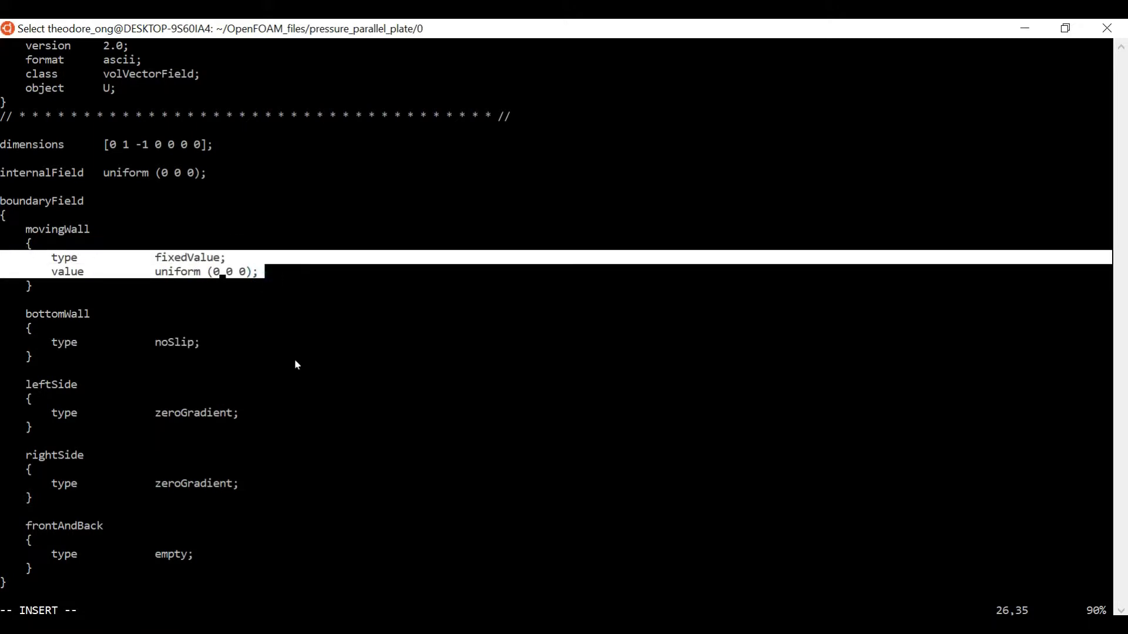
left_click(299, 352)
left_click_drag(254, 274, 15, 258)
left_click(217, 395)
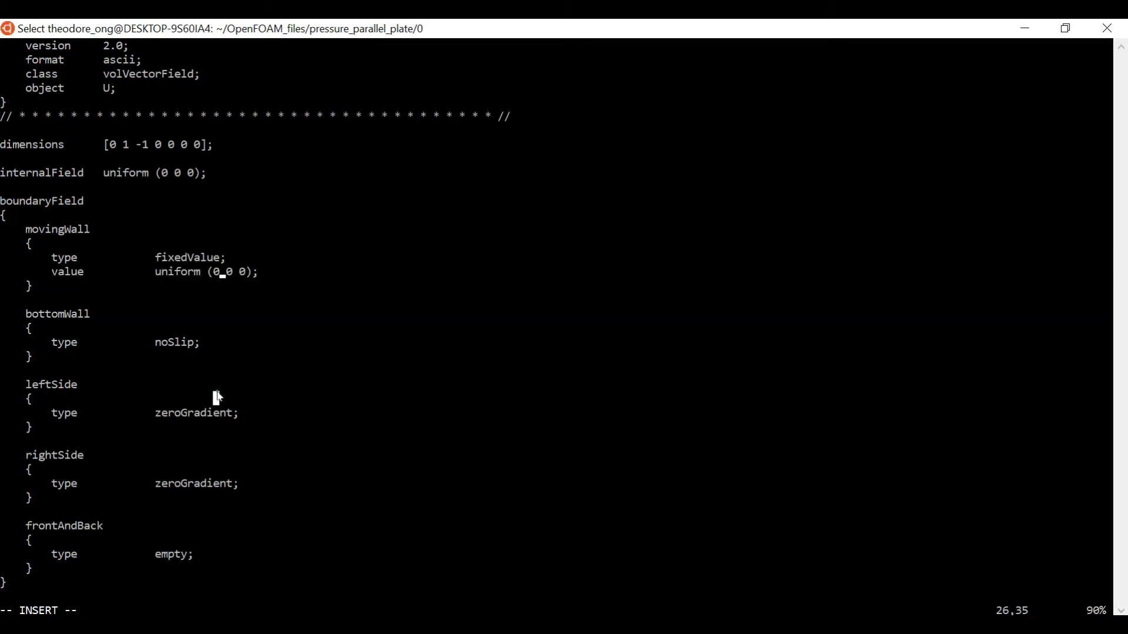
- Check the rest of the U file, leave insert mode and enter :wq to save
key("Escape")
key("Down")
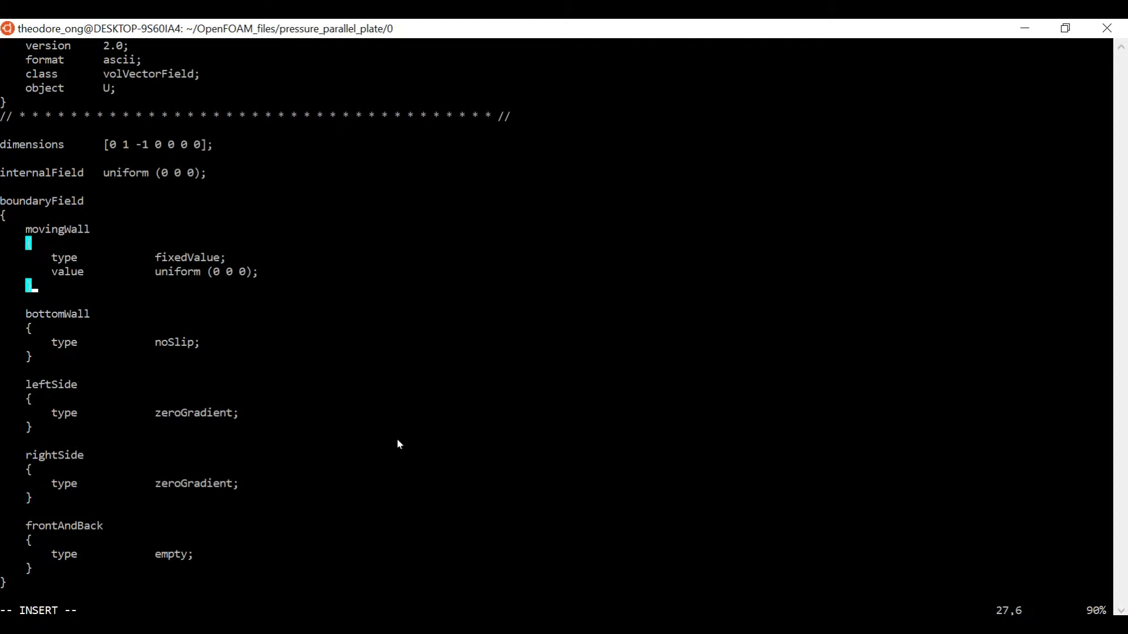
key("Down")
key("Down")
key("Down")
key("Down")
key("Down")
key("Down")
key("Down")
key("Down")
key("Down")
key("Down")
key("Down")
key("Down")
key("Down")
key("Down")
key("Down")
key("Down")
key("Down")
key("Down")
key("Down")
key("Down")
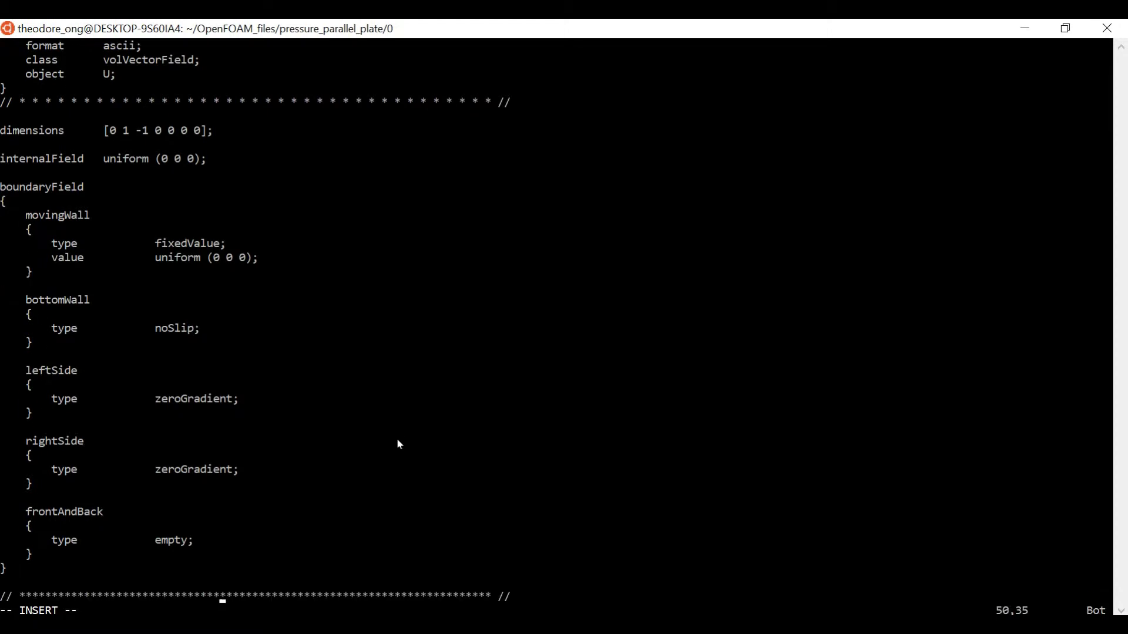
key("Up")
key("Up")
key("Up")
key("Up")
key("Up")
key("Up")
key("Up")
key("Up")
key("Up")
key("Up")
key("Up")
key("Up")
key("Up")
key("Up")
key("Up")
key("Up")
key("Up")
key("Up")
key("Up")
key("Up")
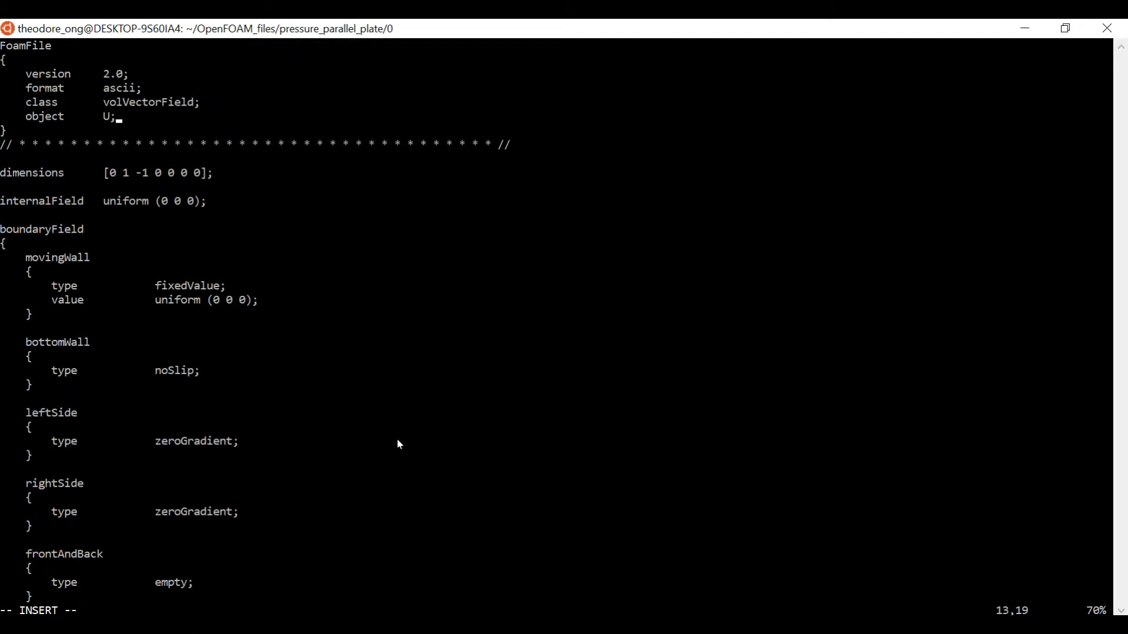
key("Escape")
type(":wq")
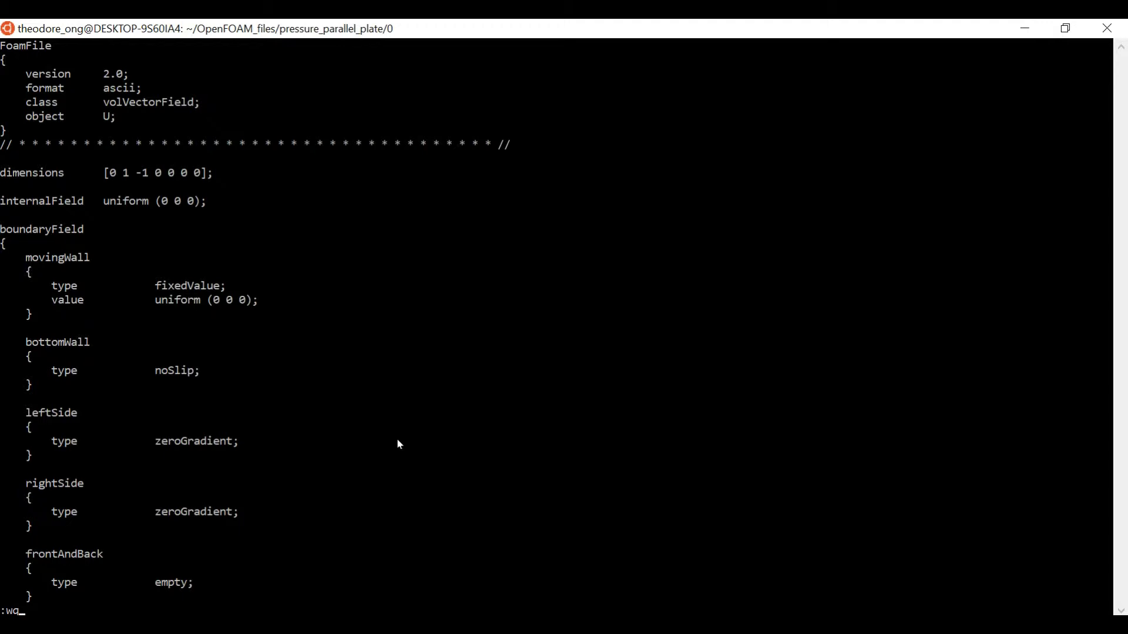
key("Return")
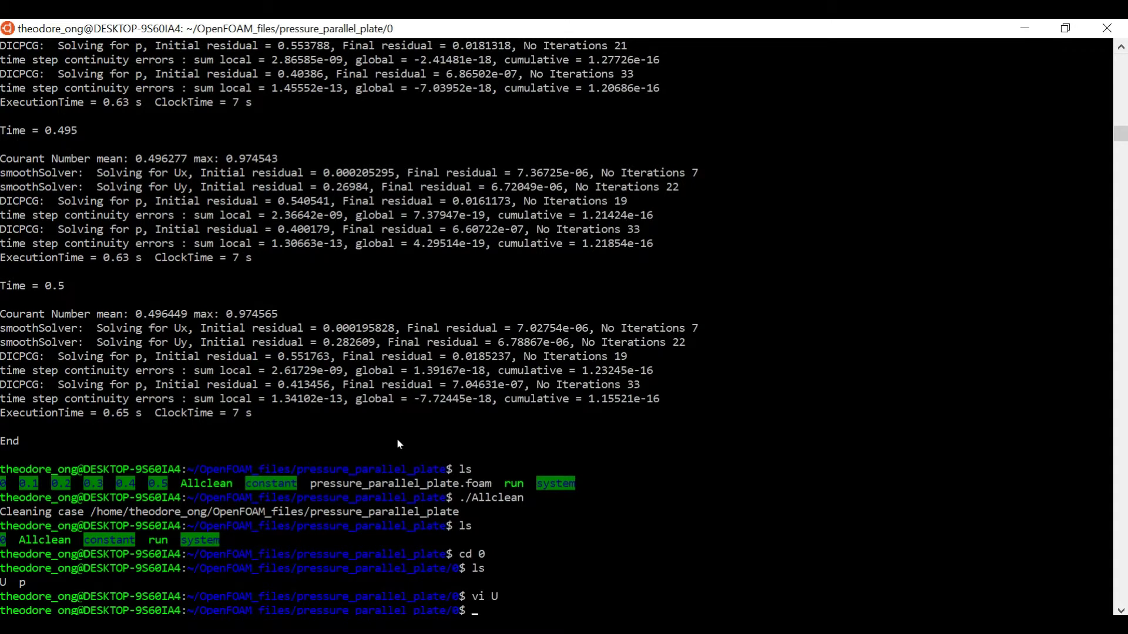
type("vi p")
key("Return")
key("Down")
key("Down")
key("Down")
key("Down")
key("Down")
key("Down")
key("Down")
key("Down")
key("Down")
key("Down")
key("Down")
key("Down")
key("Down")
key("Down")
key("Down")
key("Down")
key("Down")
key("Down")
key("Down")
key("Down")
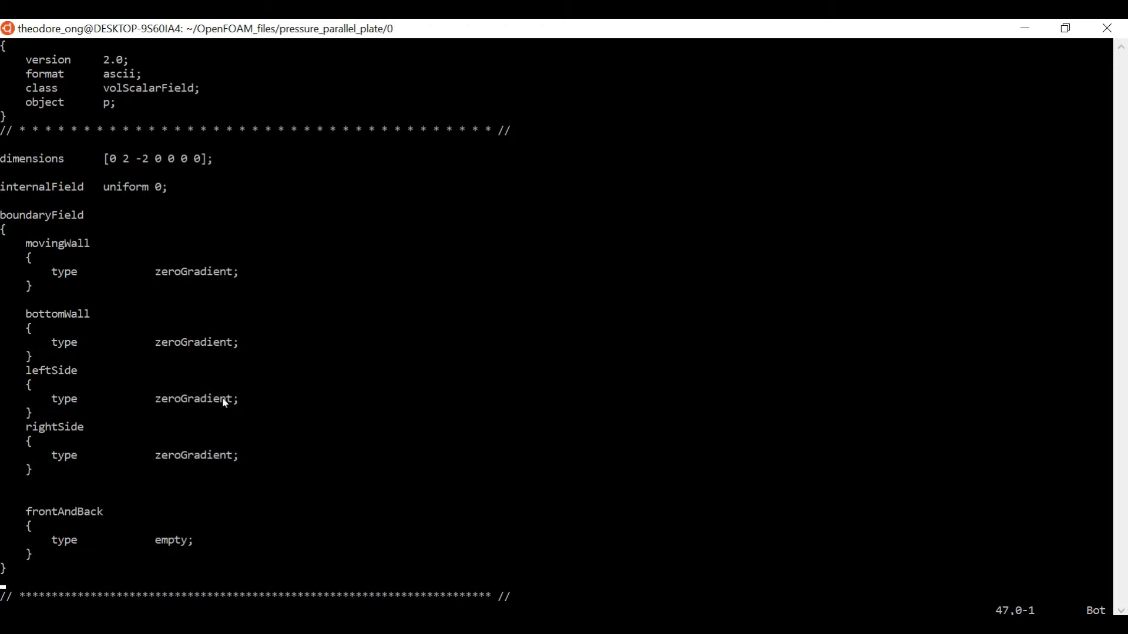
left_click_drag(227, 399, 3, 368)
left_click_drag(256, 483, 17, 440)
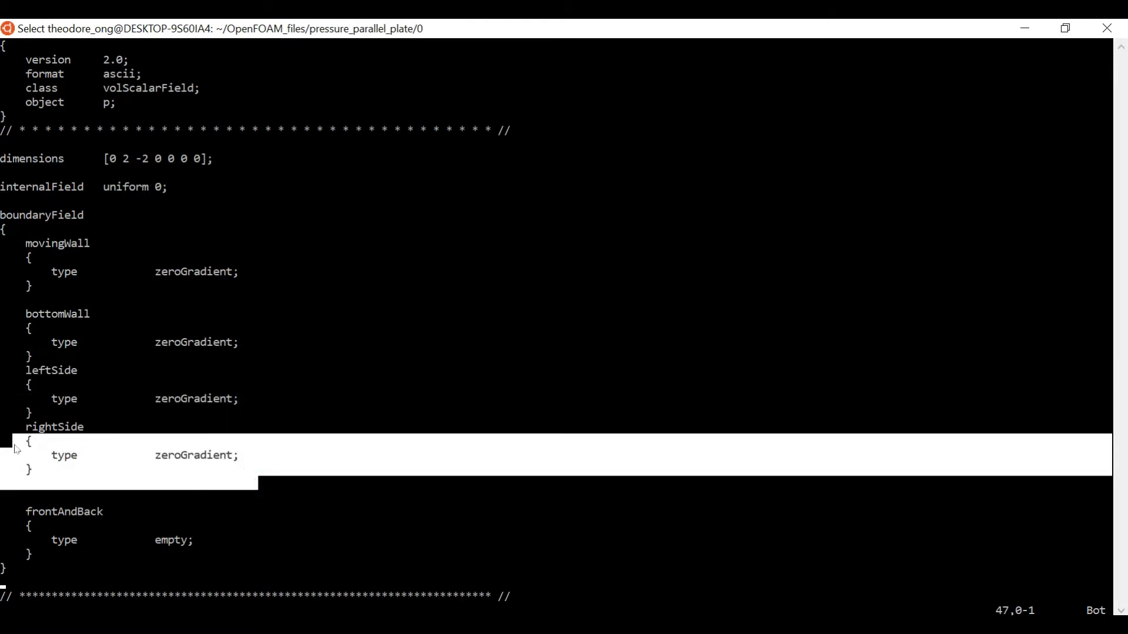
left_click_drag(398, 434, 411, 446)
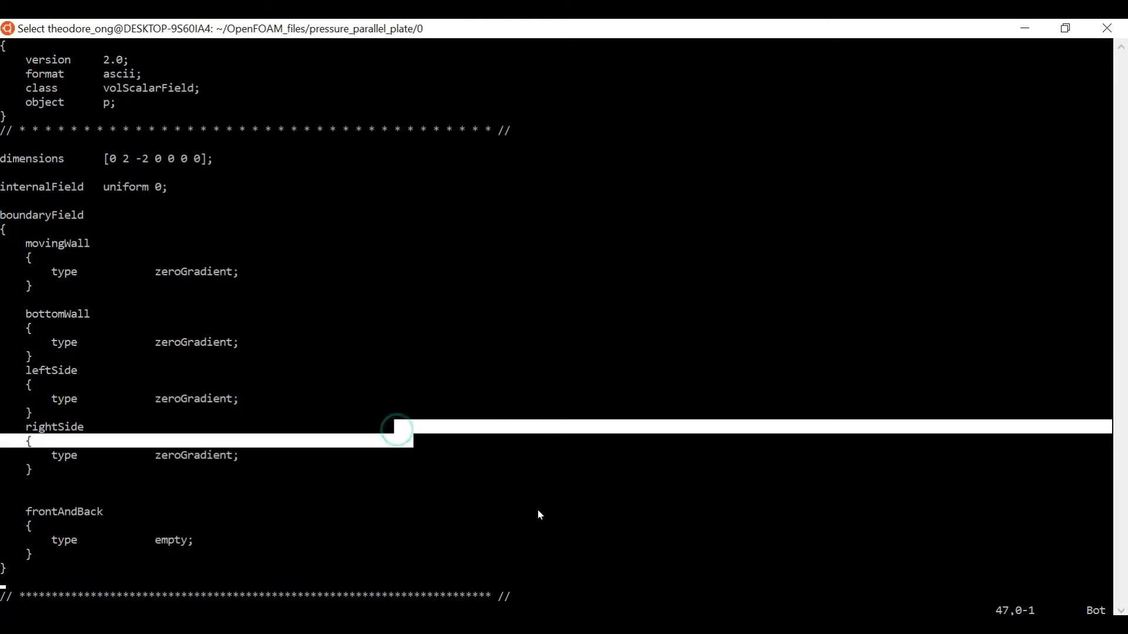
left_click(700, 113)
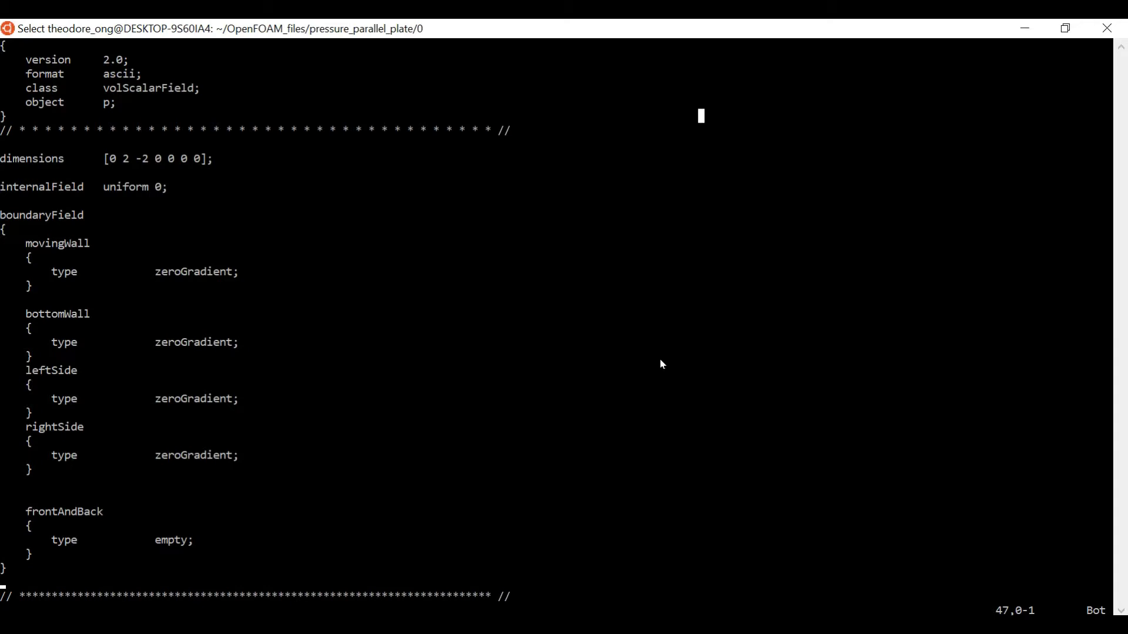
- Save the plate's p file with :wq and move up two levels to OpenFOAM_files
key("Escape")
type(":wq")
key("Return")
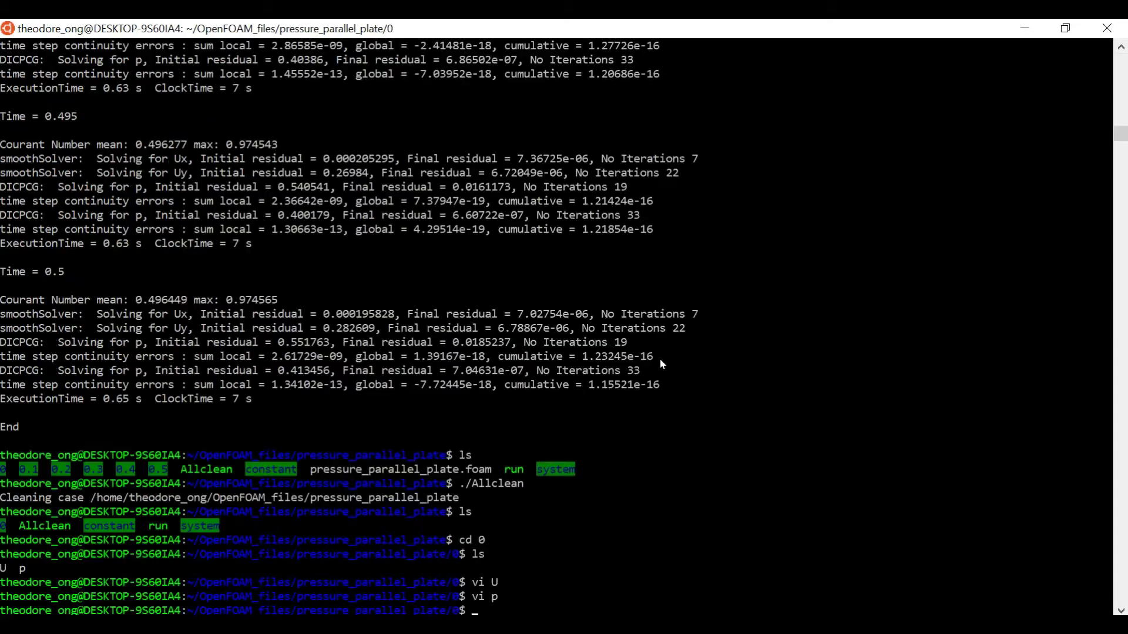
type("cd ..")
key("Return")
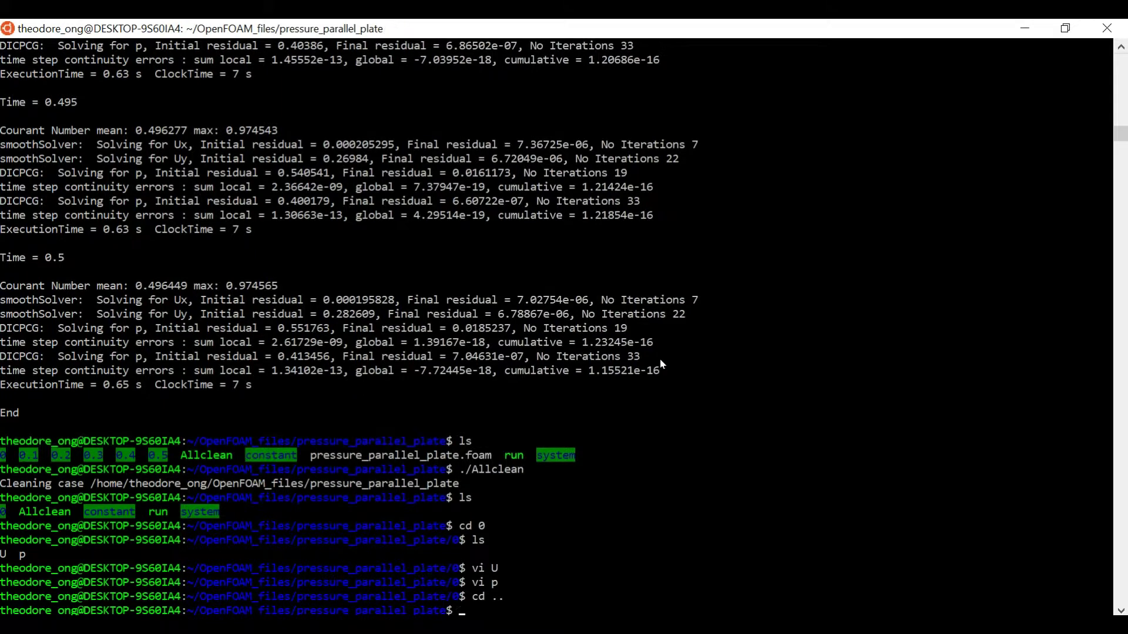
type("cd ..")
key("Return")
type("ls")
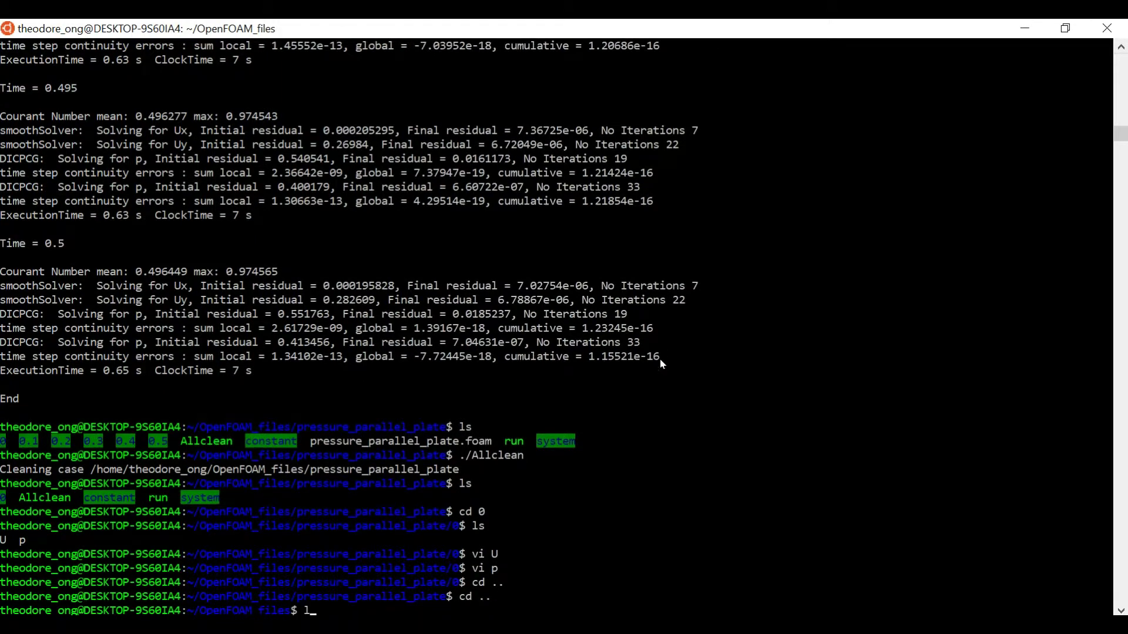
key("Return")
- Navigate into tutorials/basic/potentialFoam, listing each folder along the way
type("cd tu")
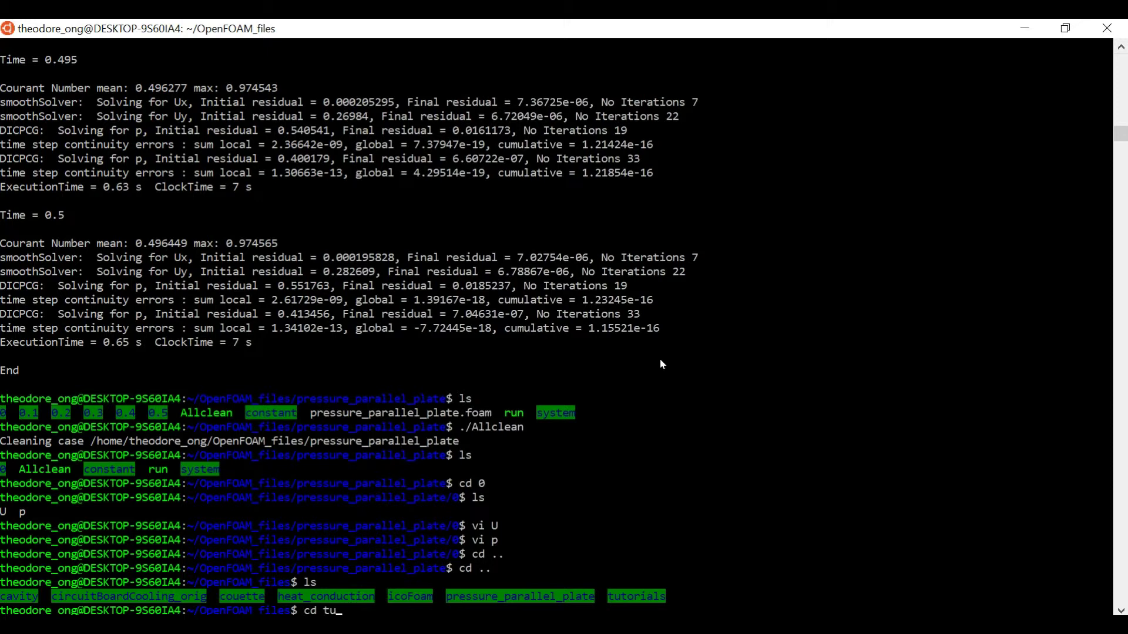
type("torials")
key("Return")
type("ls")
key("Return")
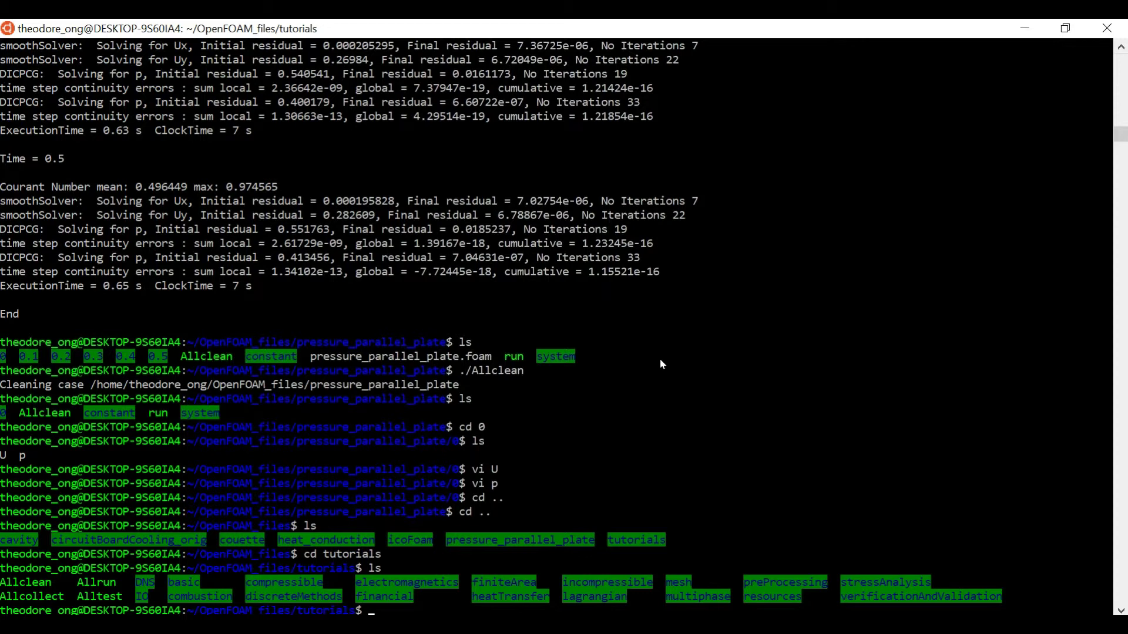
type("cd basic")
key("Return")
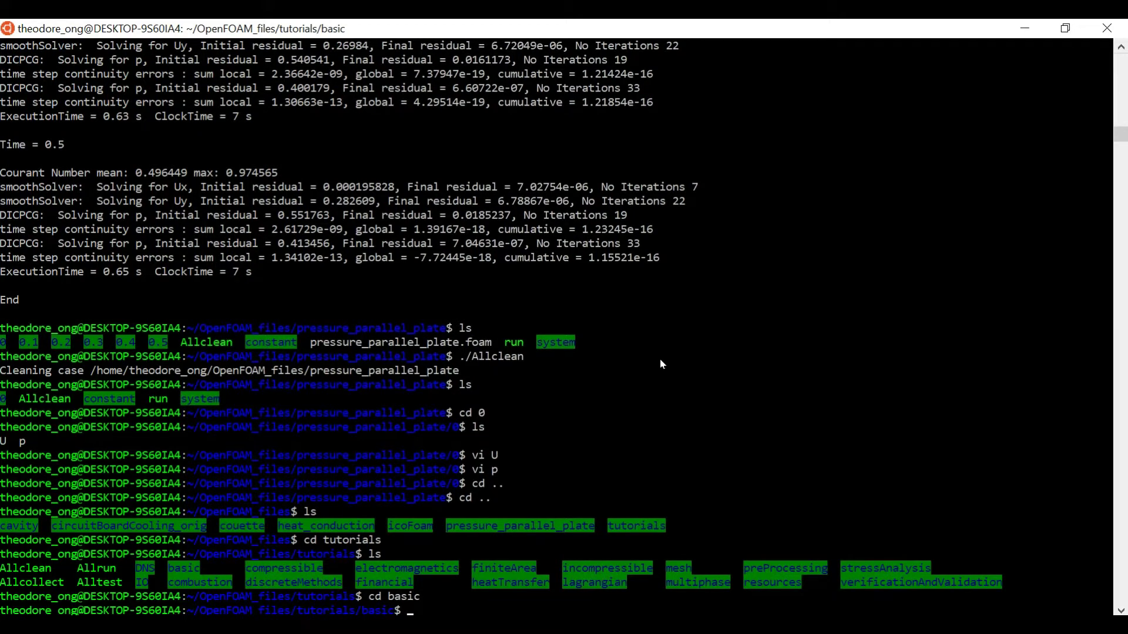
type("ls")
key("Return")
type("cd")
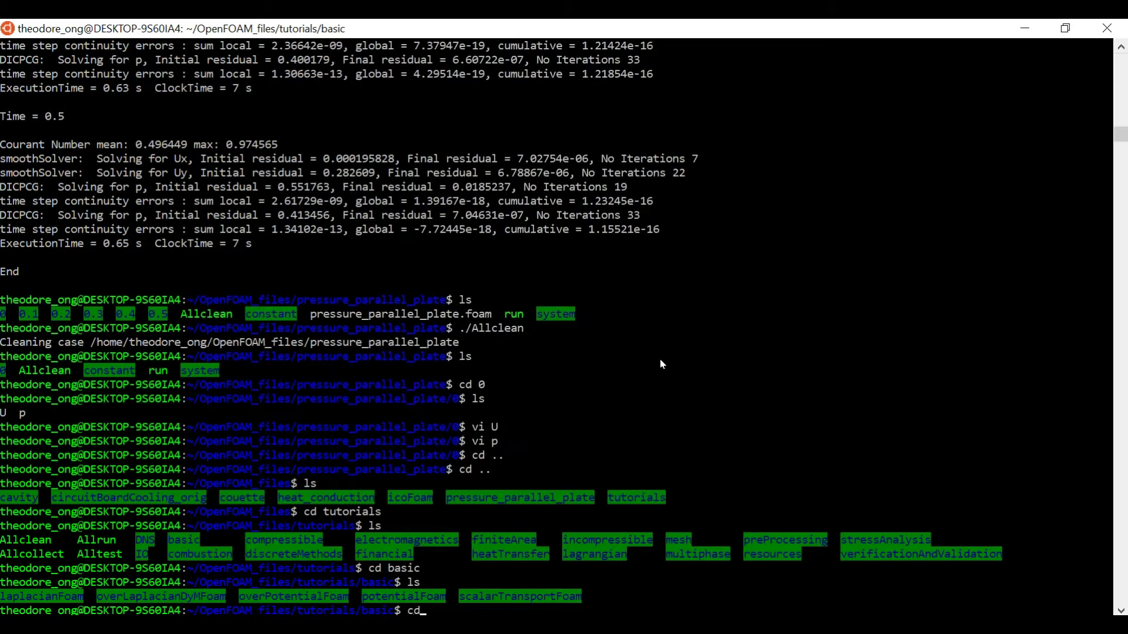
type(" potentialFoam/")
key("Return")
type("ls")
key("Return")
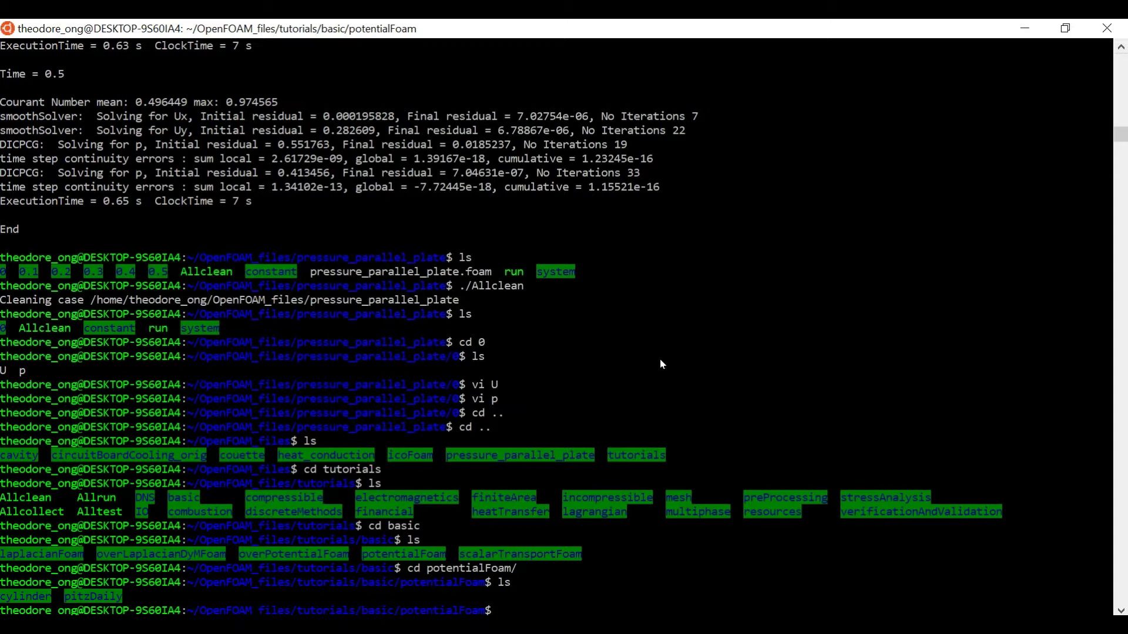
- Enter the cylinder case's 0.orig folder and open its p file in vi
type("cd cylinder/")
key("Return")
type("ls")
key("Return")
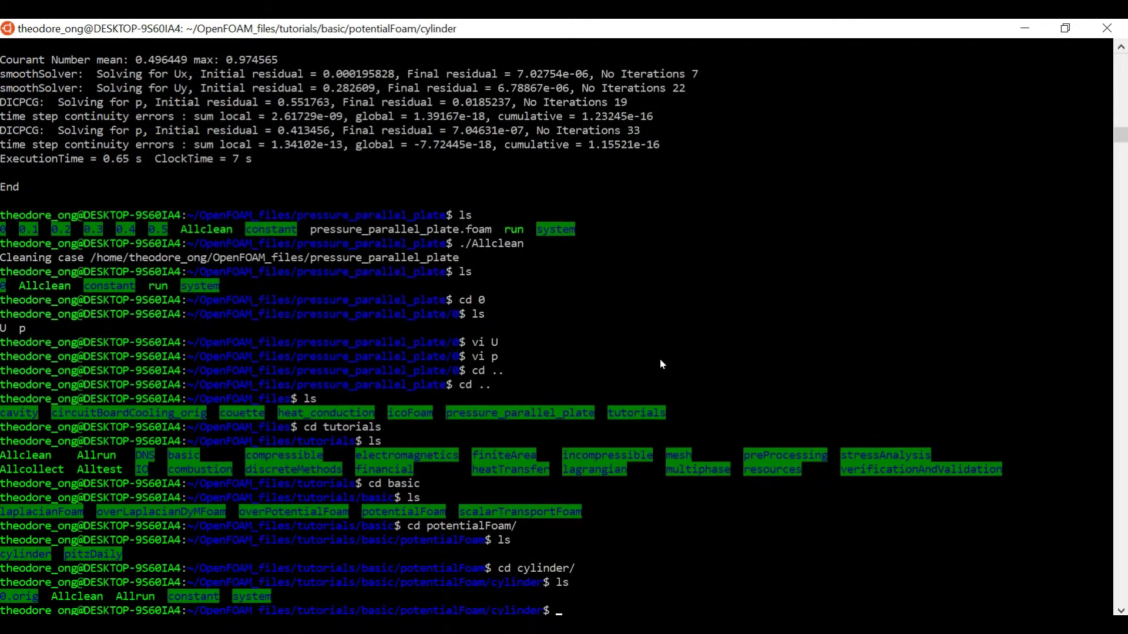
type("cd 0")
key("Tab")
key("Return")
type("ls")
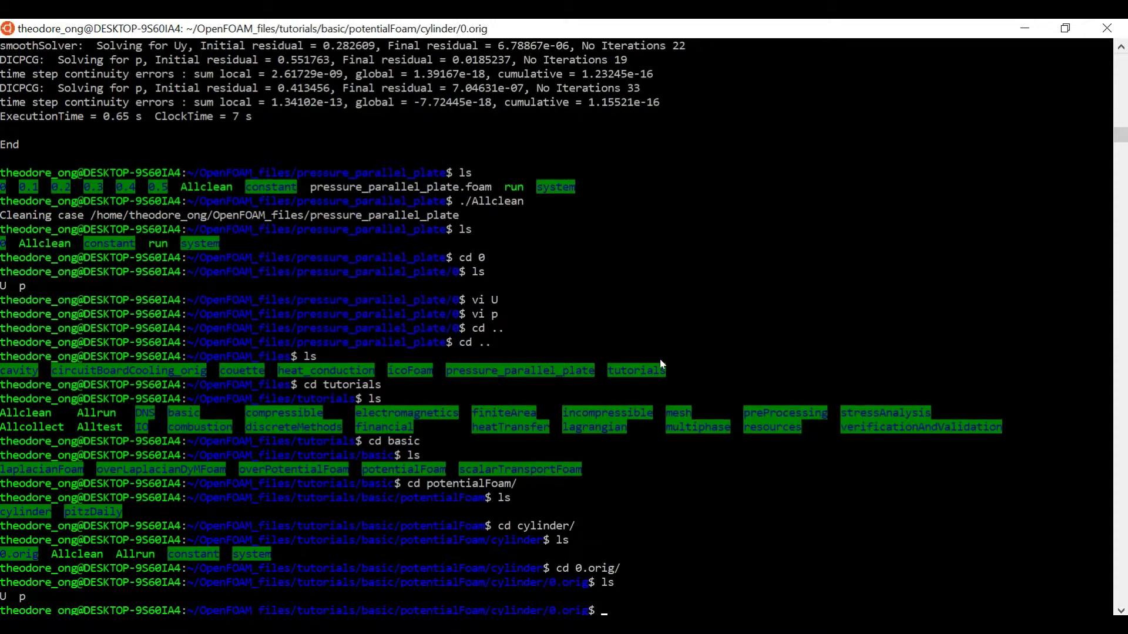
type("vi p")
key("Return")
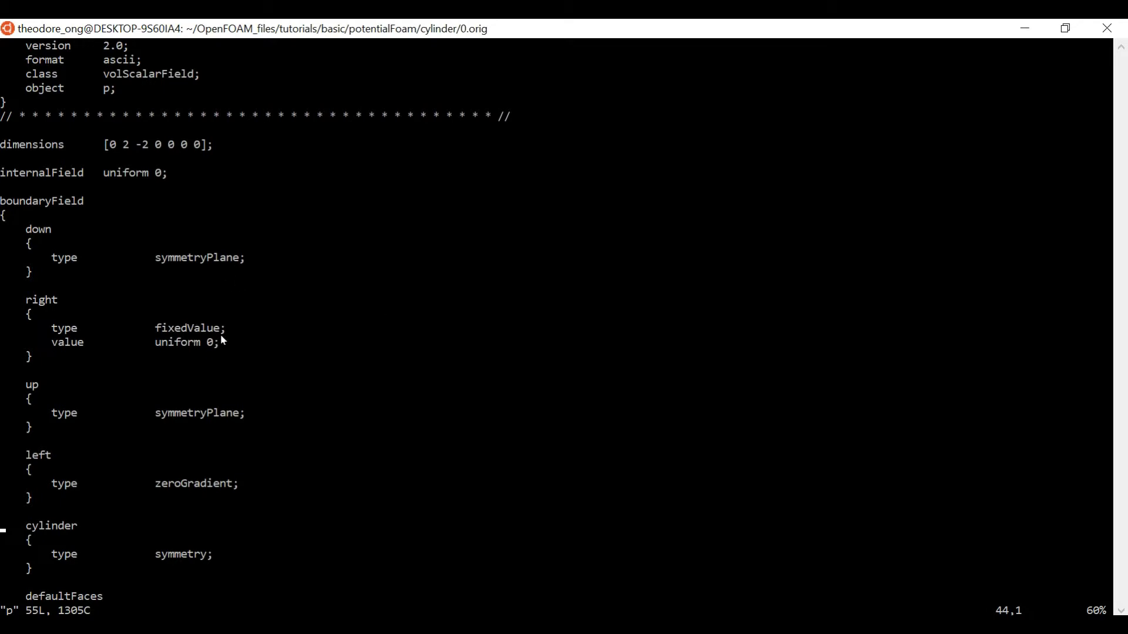
- Select and copy the right patch's 'type fixedValue;' and 'value uniform 0;' lines
left_click_drag(222, 338, 3, 336)
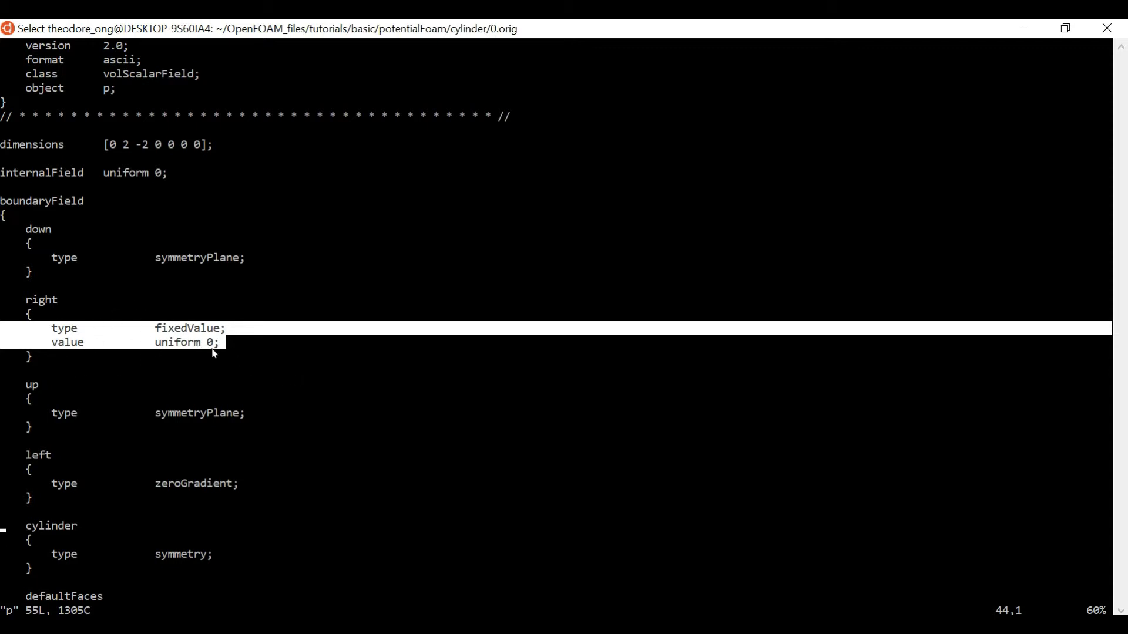
key("ctrl+c")
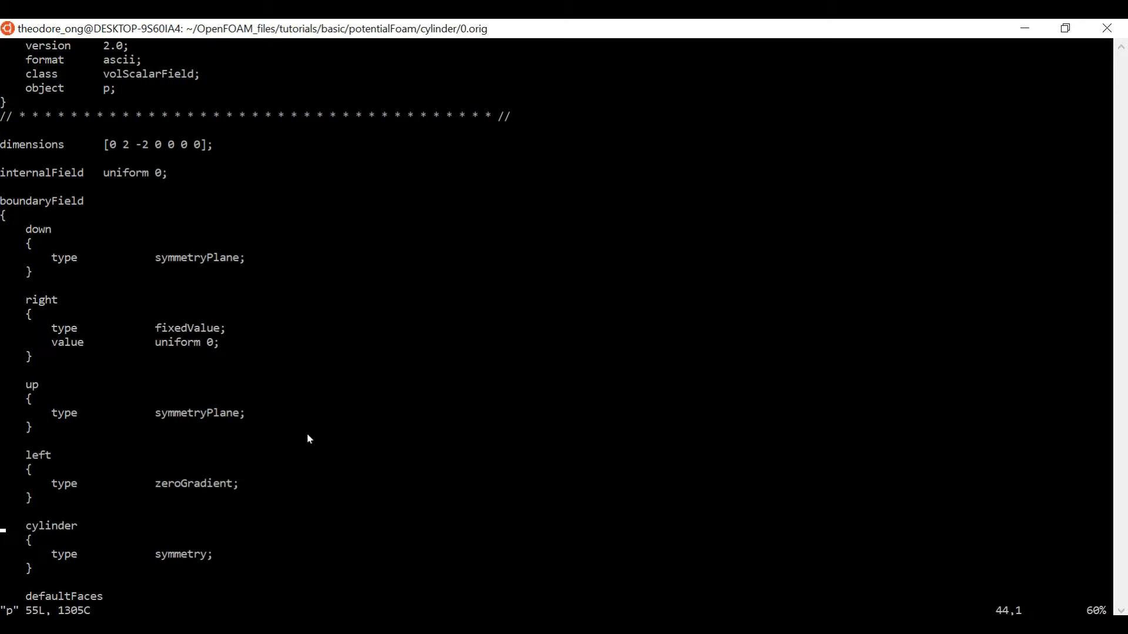
type(":q")
key("Return")
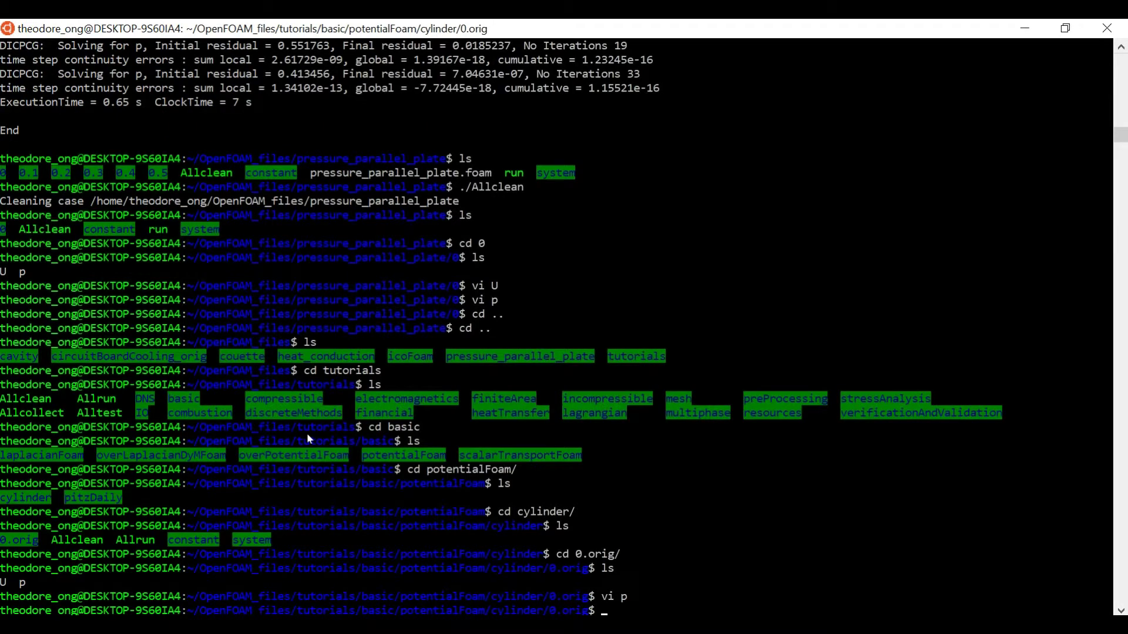
type("cd ..")
key("Return")
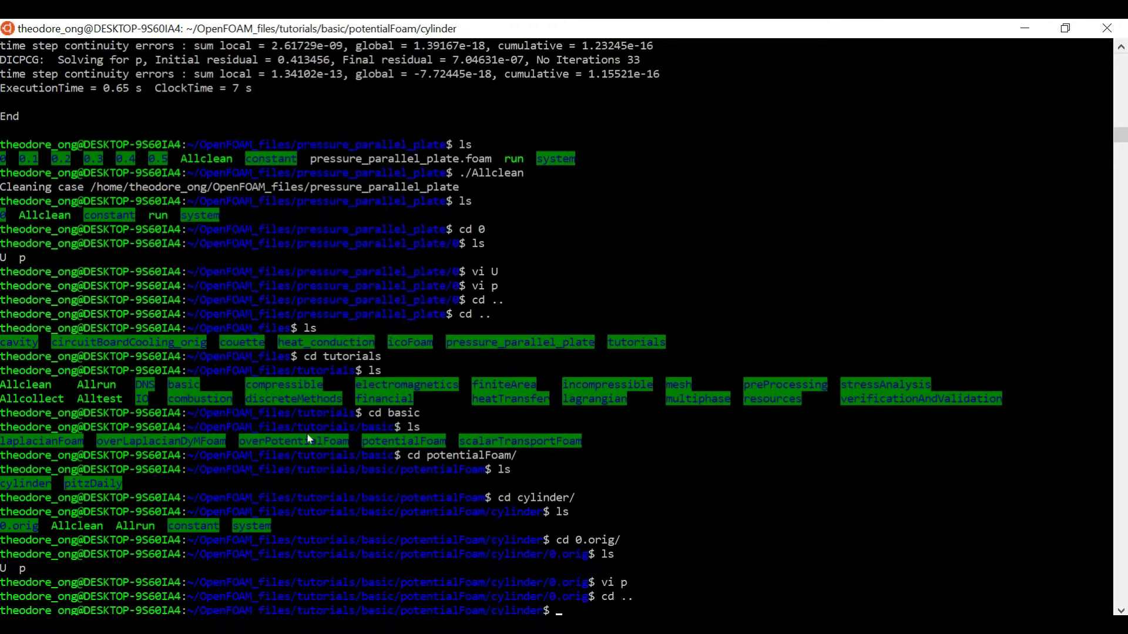
type("ls")
key("Return")
type("cd ..")
key("Return")
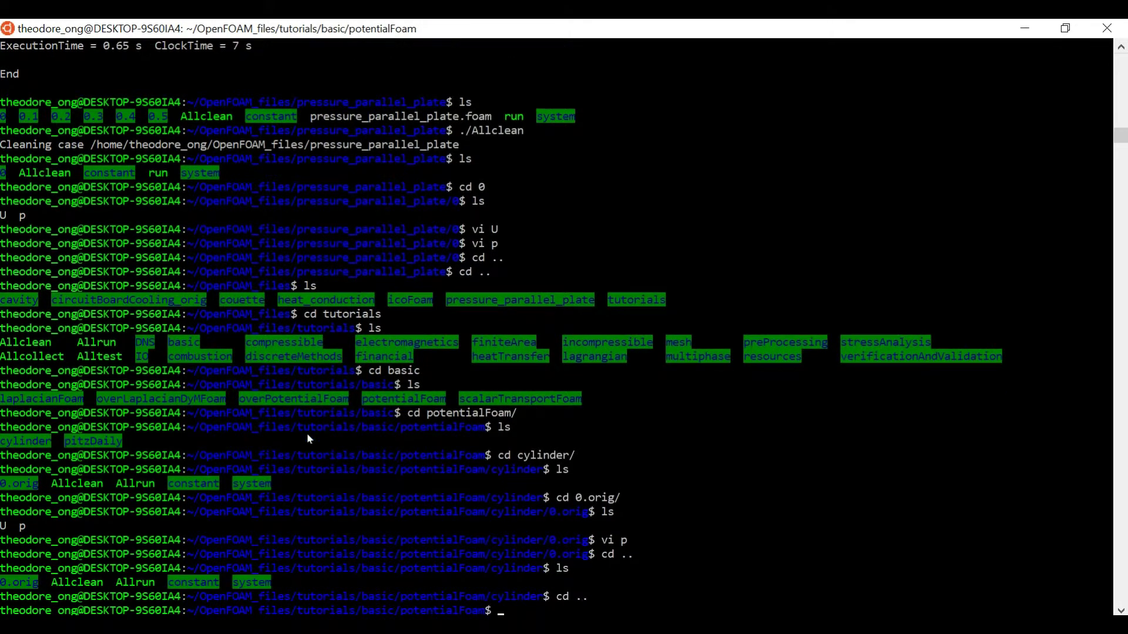
type("ls")
key("Return")
type("cd ..")
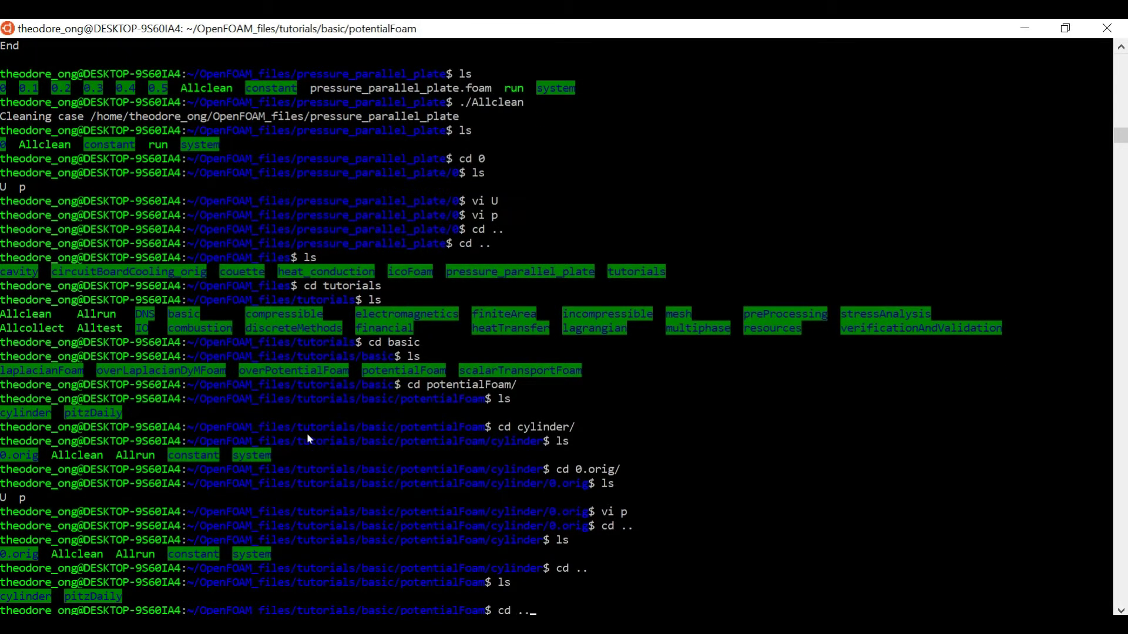
key("Return")
type("cd")
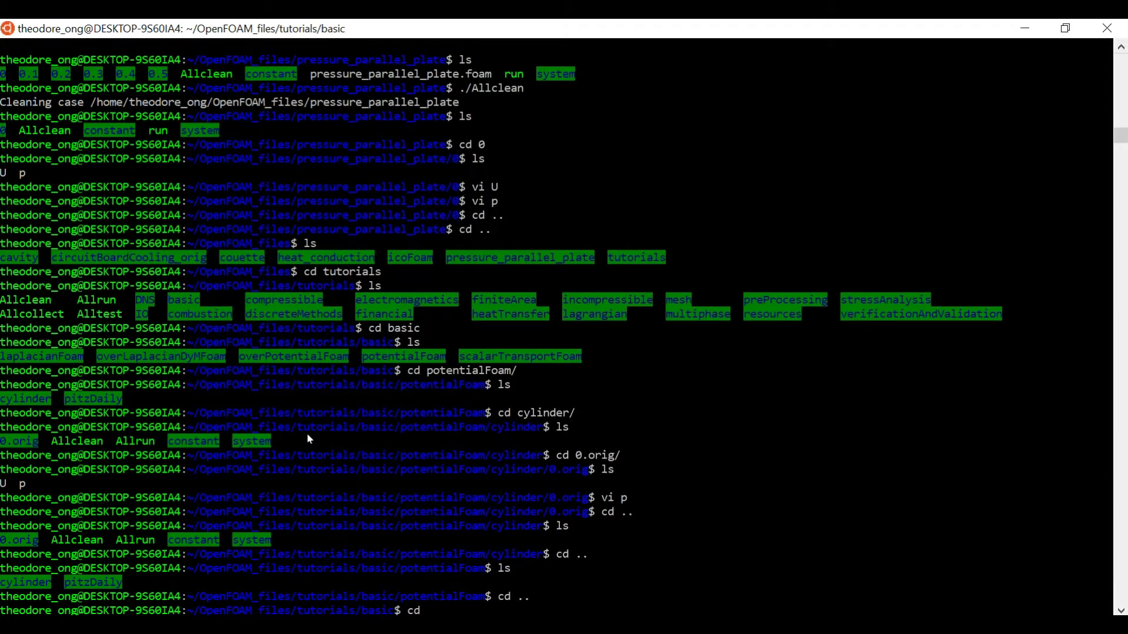
type(" ..")
key("Return")
type("ls")
key("Return")
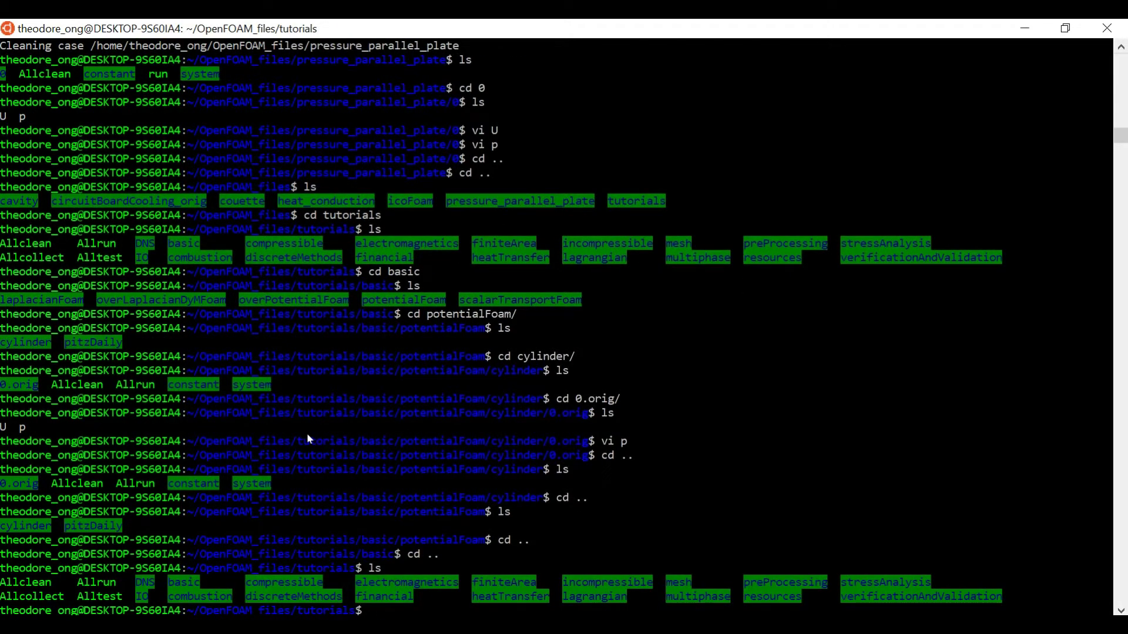
type("cd ...")
key("Return")
type("ls")
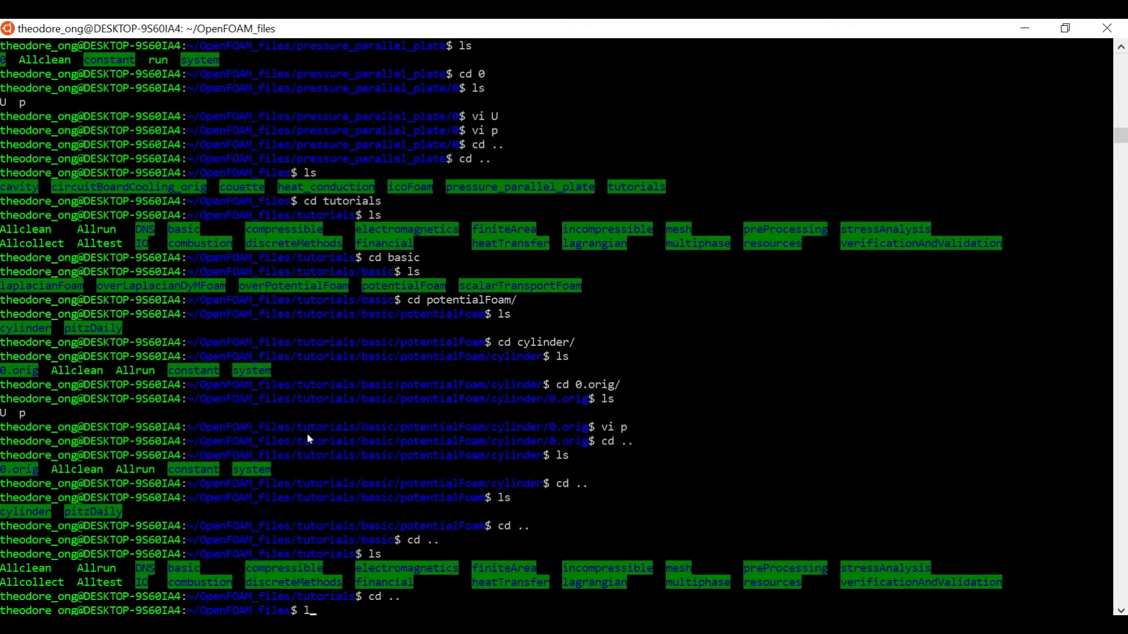
key("Return")
type("cd par")
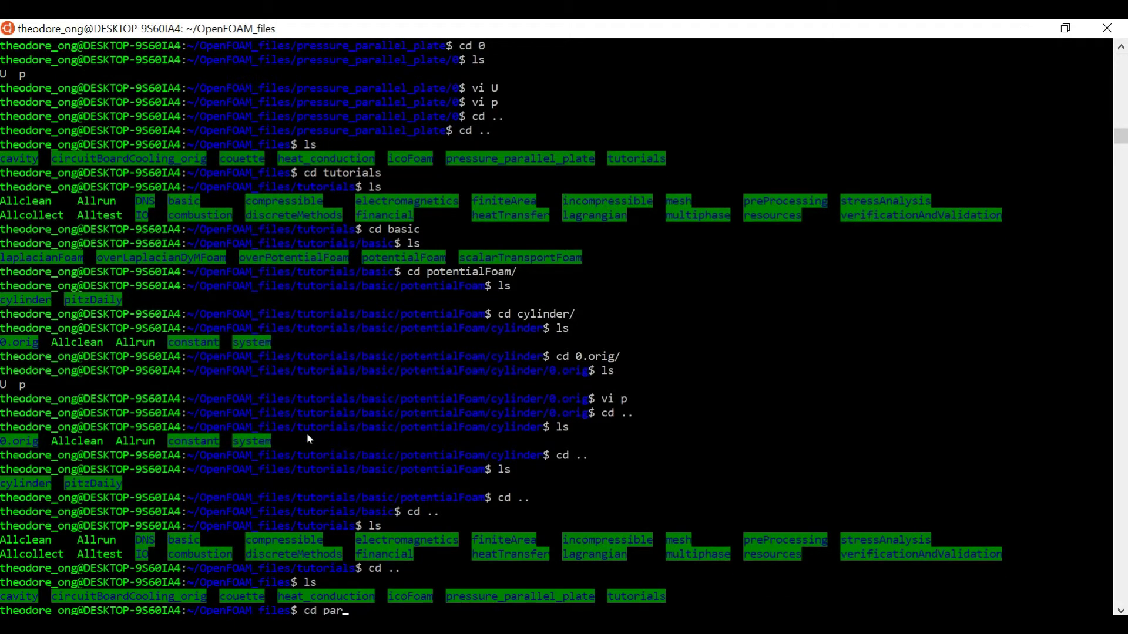
key("BackSpace")
type("res")
key("Tab")
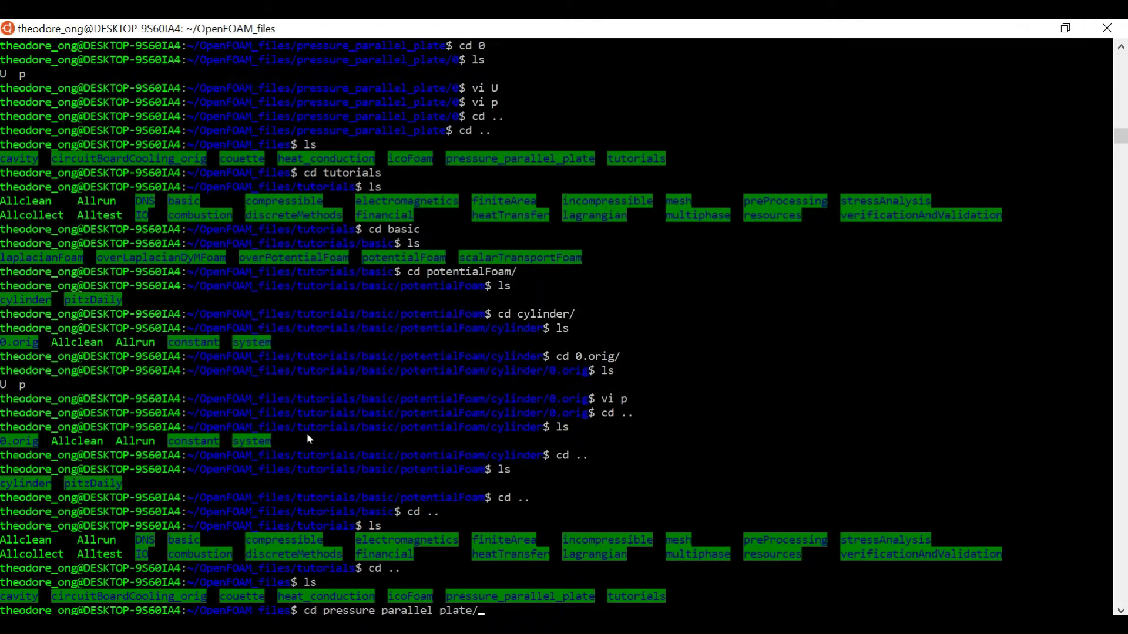
key("Return")
type("ls")
key("Return")
type("cd")
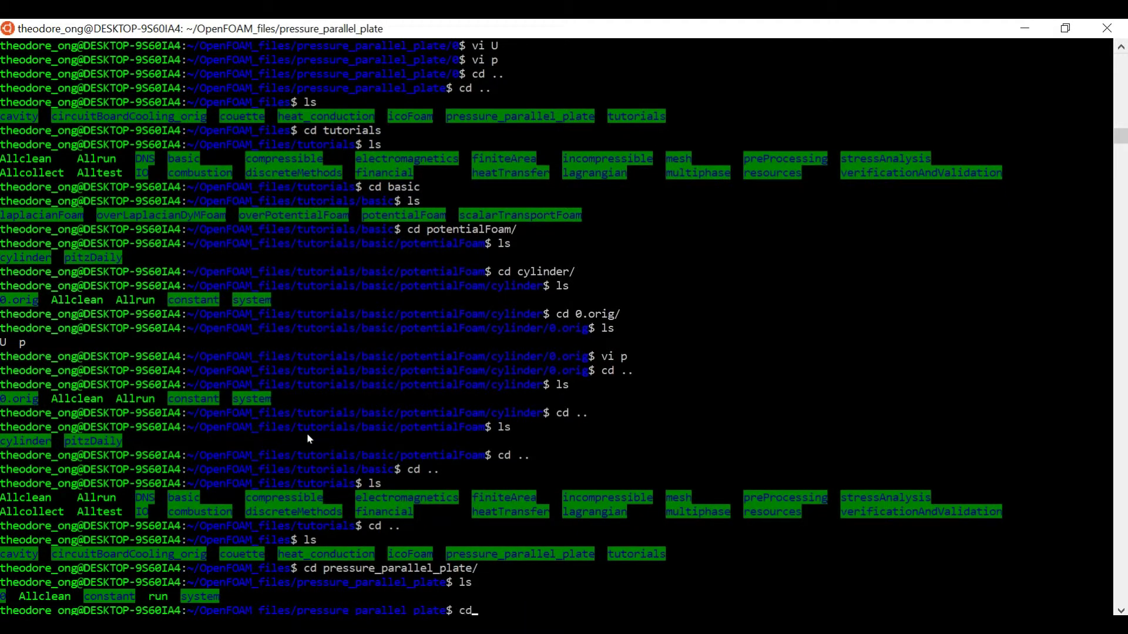
type(" 0")
key("Return")
type("ls")
key("Return")
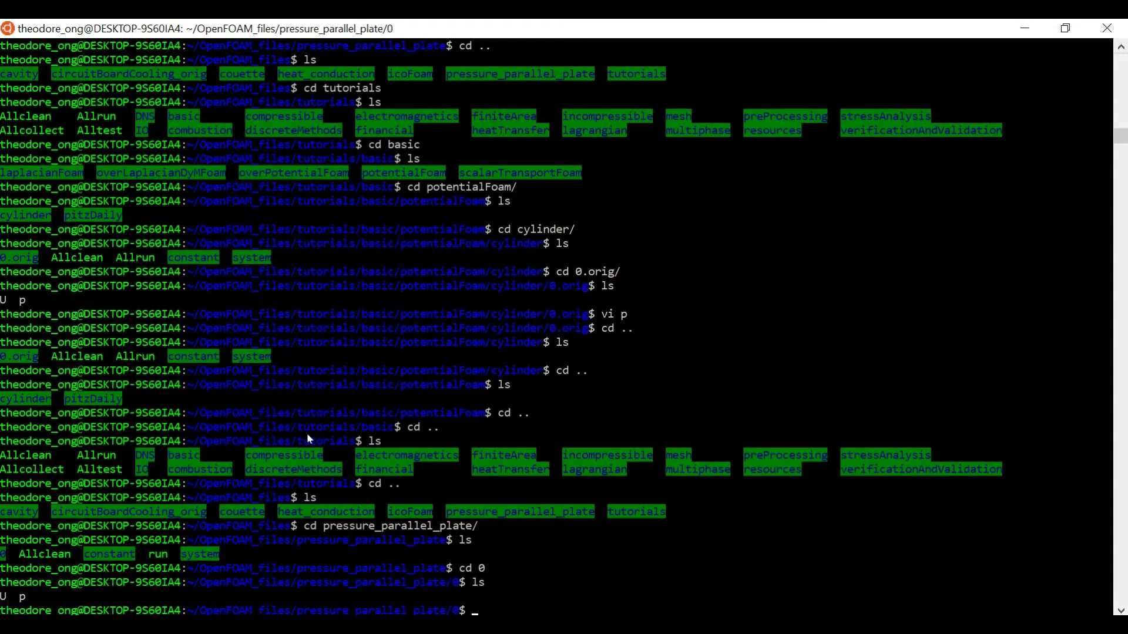
type("vi U")
key("Return")
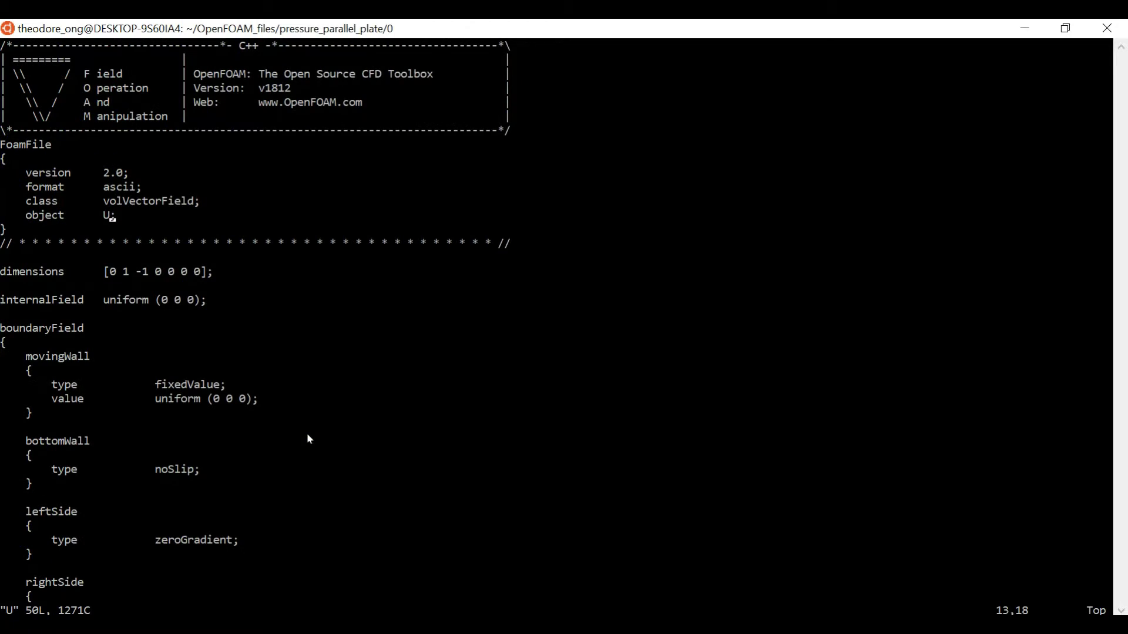
left_click_drag(214, 401, 252, 400)
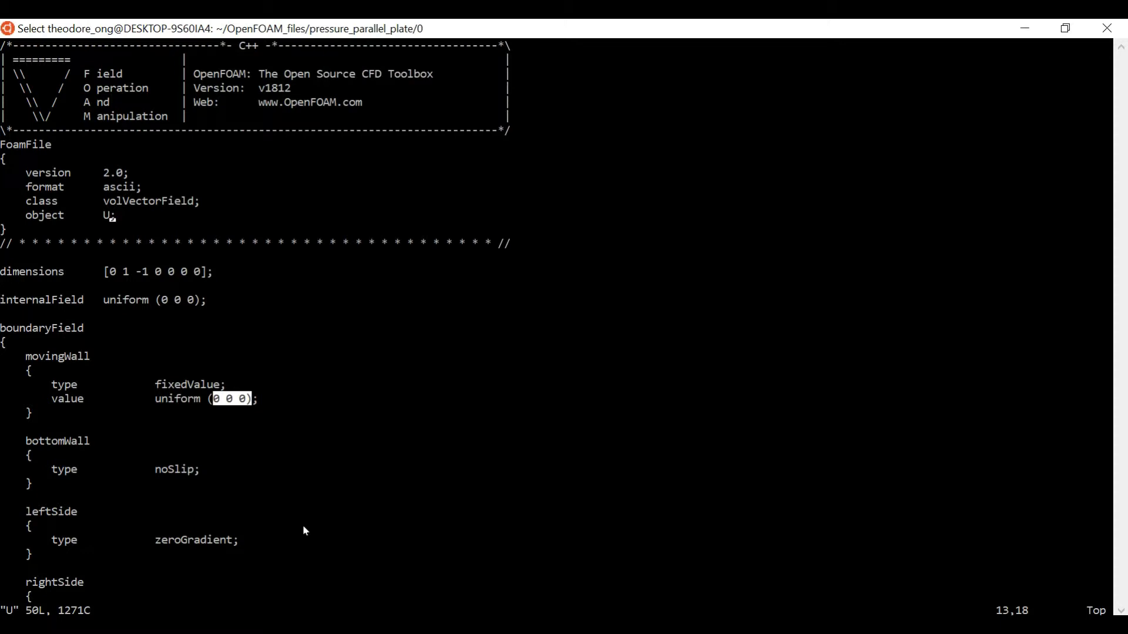
key("Return")
type(":q")
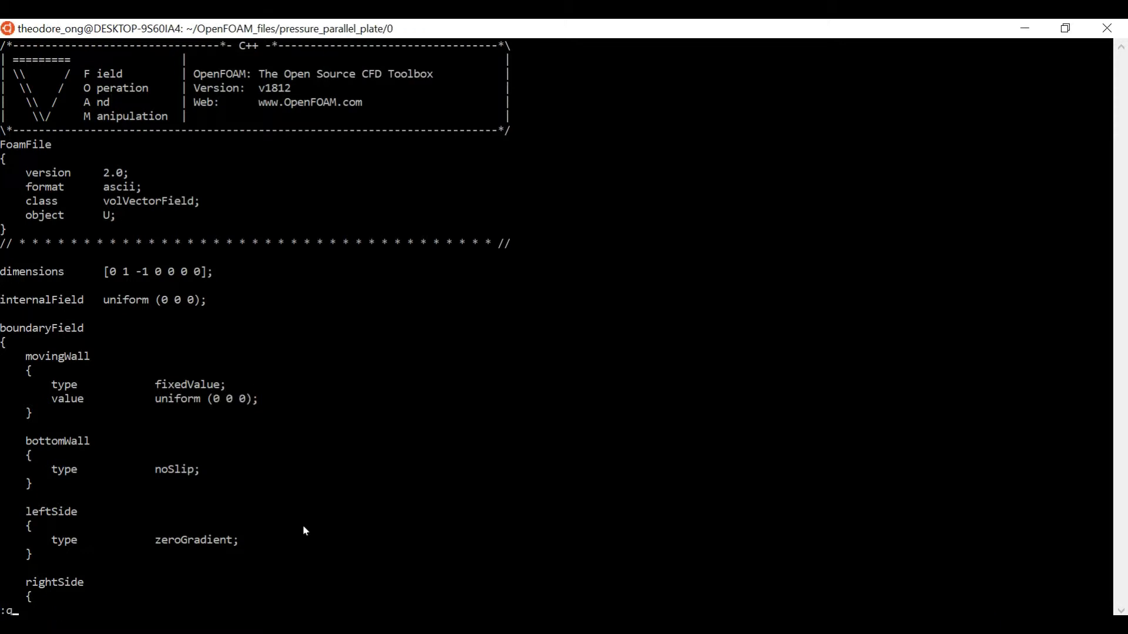
key("Return")
- Open p in vi and change rightSide from zeroGradient to fixedValue uniform 0
type("vi p")
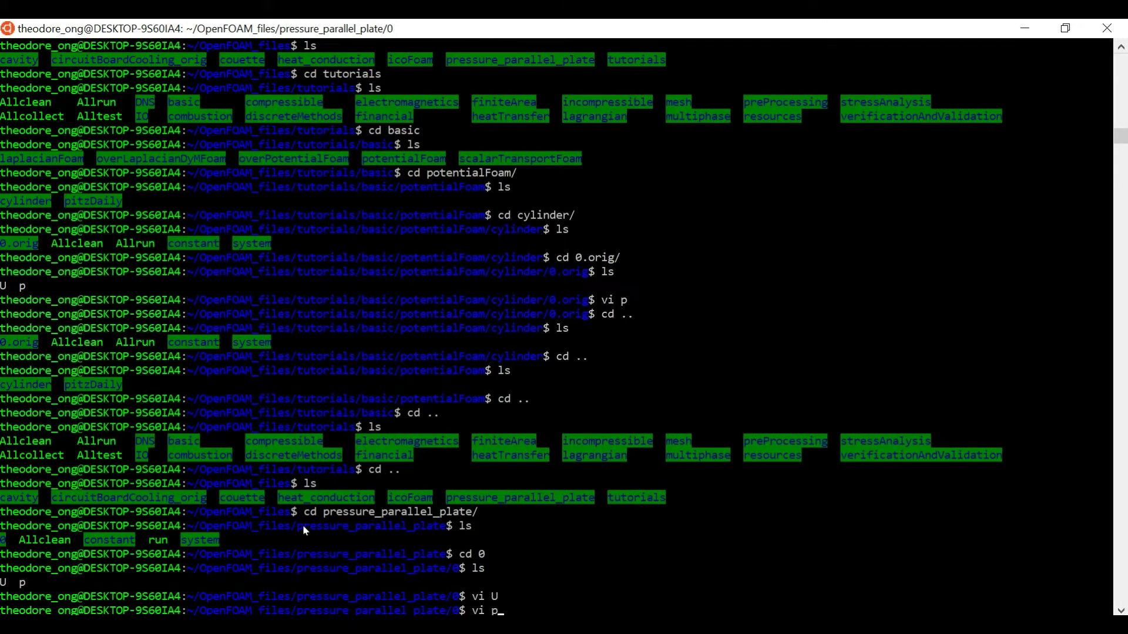
key("Return")
key("Down")
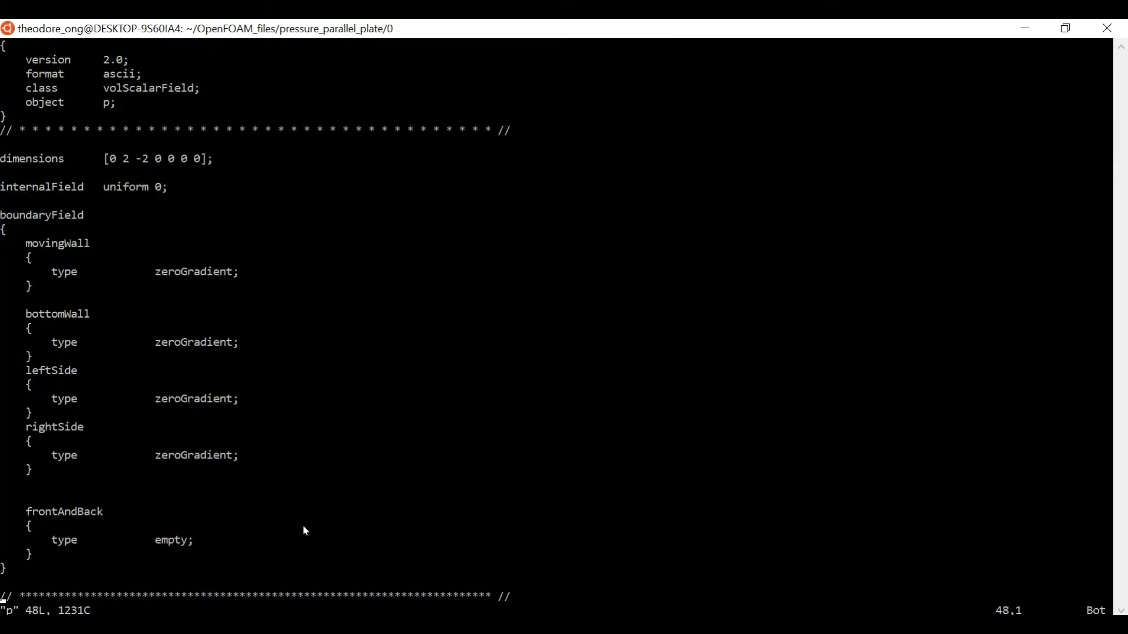
key("k")
key("1")
key("1")
key("k")
key("j")
key("j")
key("i")
key("Delete")
key("Delete")
key("Delete")
key("Delete")
key("Delete")
key("Delete")
key("Delete")
key("Delete")
key("Delete")
key("Delete")
key("Delete")
key("Delete")
key("Delete")
key("Delete")
key("Delete")
key("Delete")
key("Delete")
key("Delete")
key("Delete")
key("Delete")
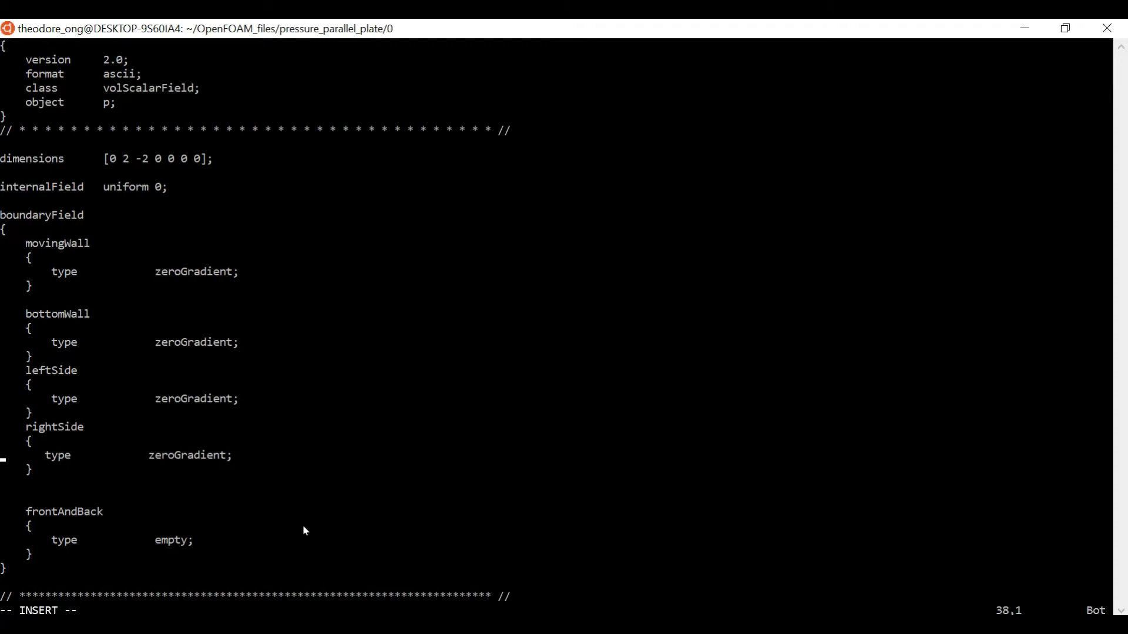
key("Delete")
key("Delete")
key("Delete")
key("Delete")
key("Delete")
key("Delete")
key("Delete")
key("Delete")
type("type            fixedValue;         value           uniform 0;")
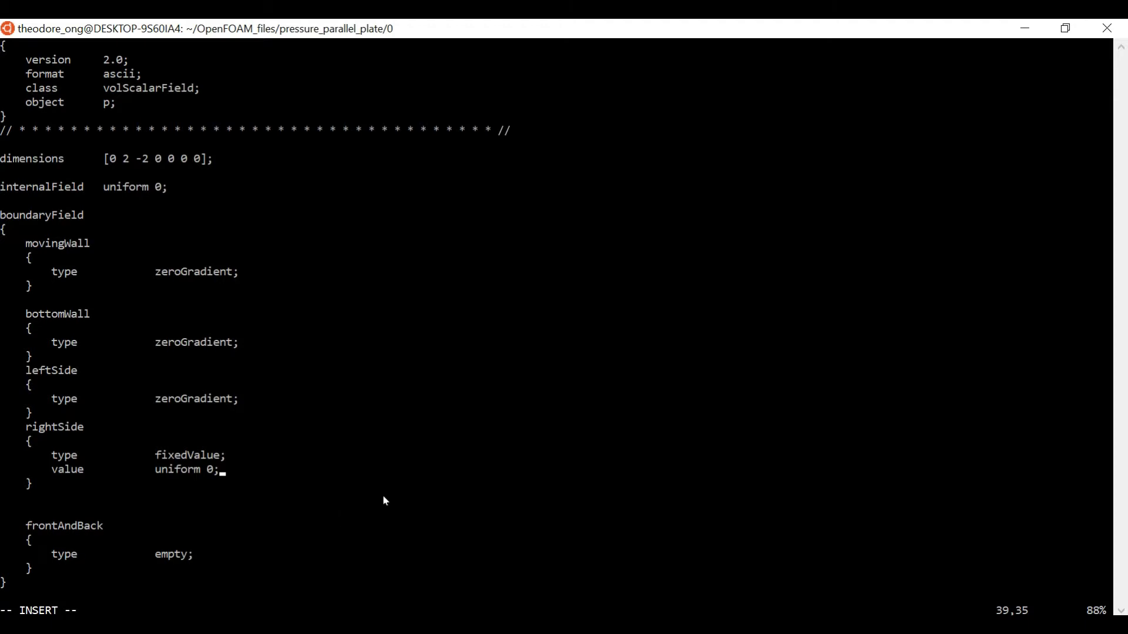
- Change leftSide to fixedValue uniform 1, fix its indentation and leave insert mode
key("Up")
key("Up")
key("Up")
key("Up")
key("Up")
key("Down")
key("Up")
key("Right")
key("Right")
key("Right")
key("Right")
key("Delete")
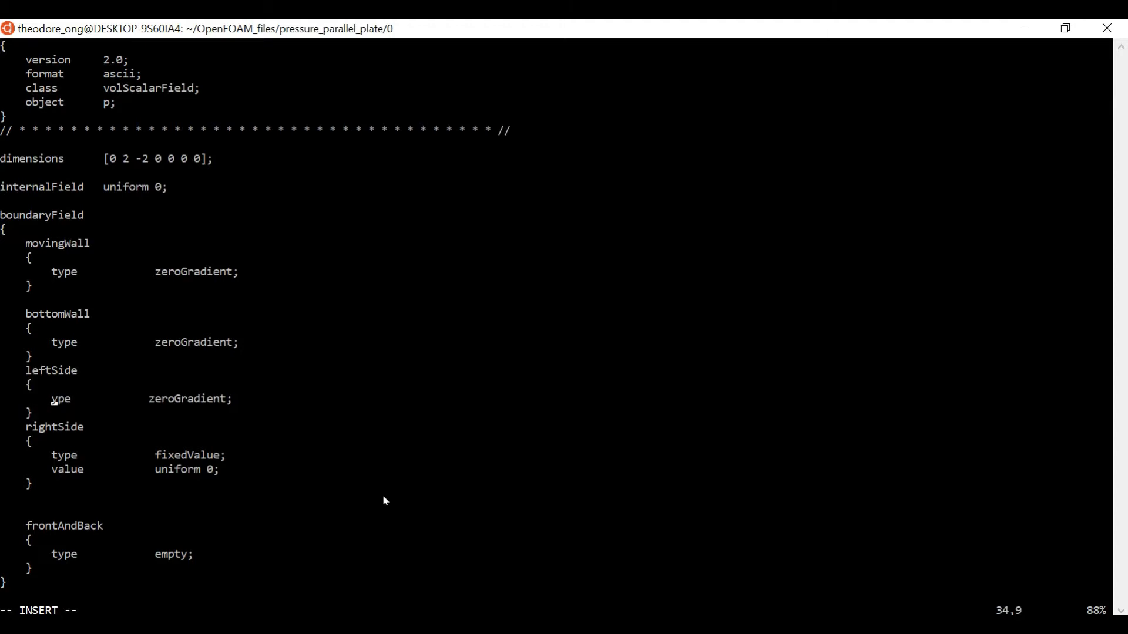
key("Delete")
key("Delete")
key("Delete")
key("Delete")
key("Delete")
key("Delete")
key("Delete")
key("Delete")
key("Delete")
key("Delete")
key("Delete")
key("Delete")
key("Delete")
key("Delete")
key("Delete")
key("Delete")
key("Delete")
key("Delete")
key("Delete")
key("Delete")
right_click(386, 500)
key("Left")
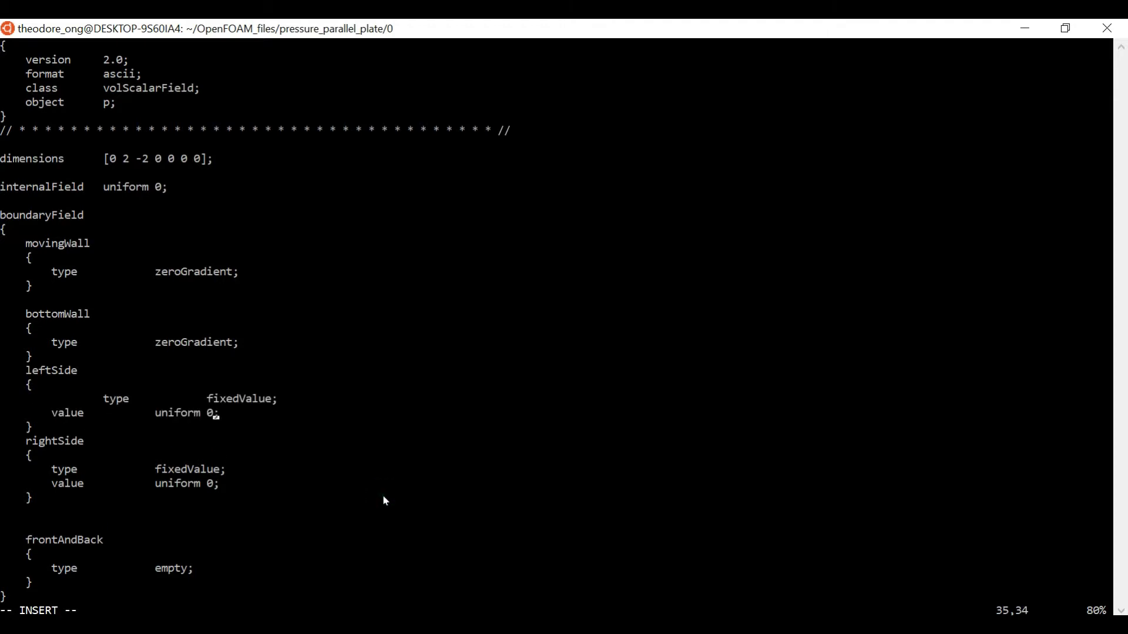
key("BackSpace")
type("1")
key("Up")
key("Left")
key("Left")
key("Left")
key("Left")
key("Left")
key("Left")
key("Left")
key("Left")
key("Left")
key("Left")
key("Left")
key("Left")
key("Left")
key("Left")
key("Left")
key("Left")
key("Left")
key("Left")
key("Left")
key("Left")
key("Delete")
key("Delete")
key("Delete")
key("Delete")
key("Delete")
key("Delete")
key("Delete")
key("Delete")
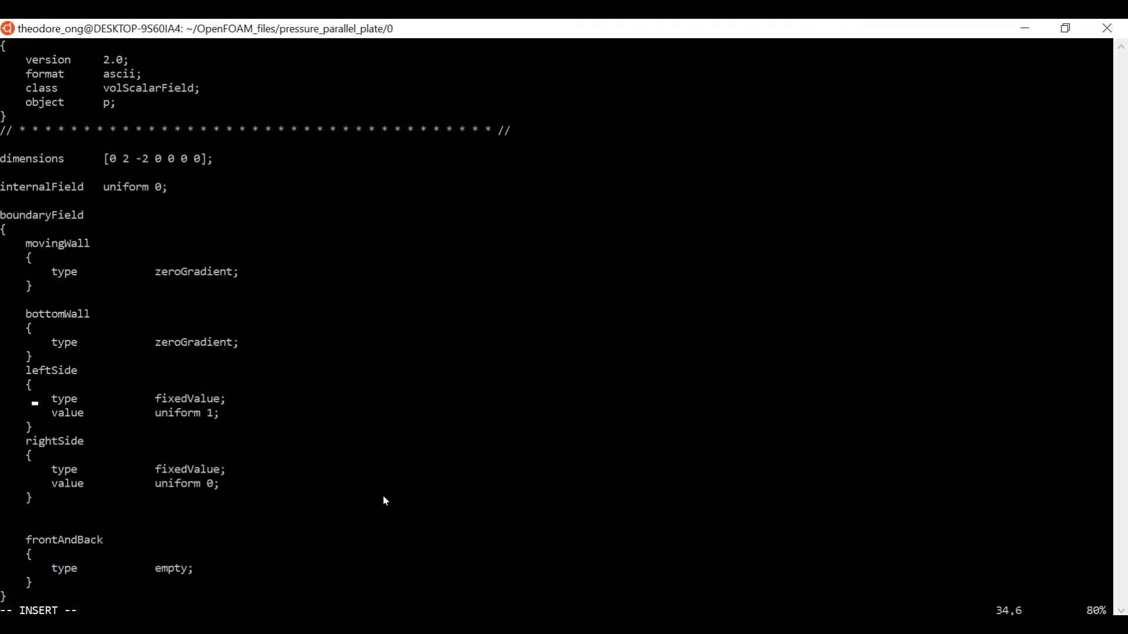
key("Escape")
- Save and close the p file with :wq, then return to the case folder
type(":wq")
key("Return")
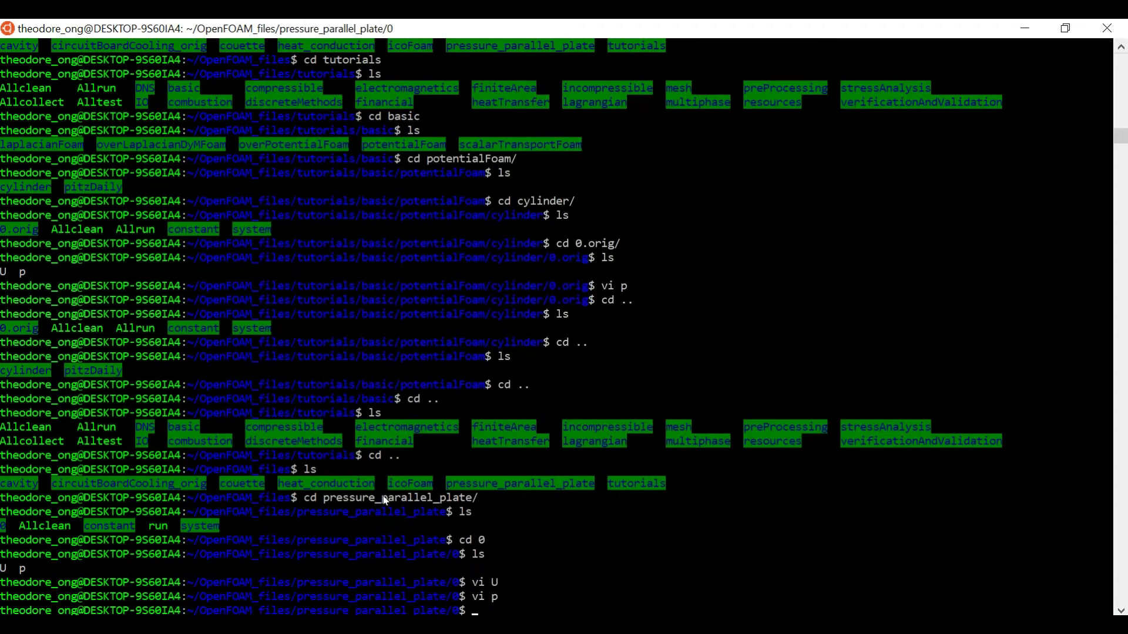
type("cd ..")
key("Return")
- Run the ./run mesh-and-icoFoam script to time 0.5 and list folders 0.1–0.5
type("./run")
key("Return")
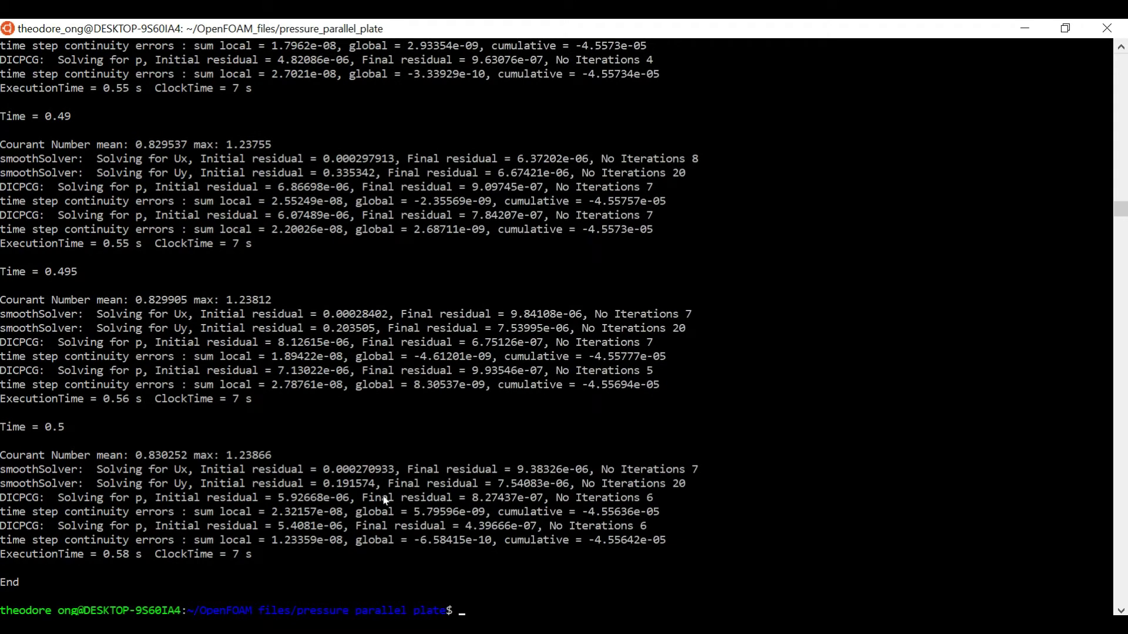
type("ls")
key("Return")
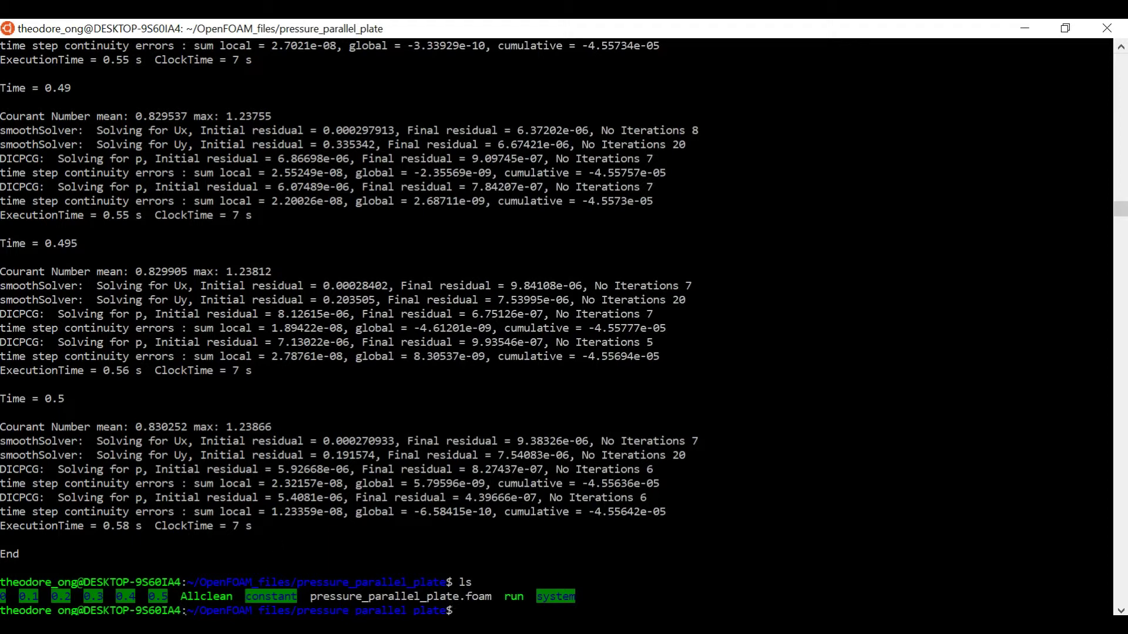
- Paste pressure_parallel_plate from WSL OpenFOAM_files into the Desktop 'OpenFOAM files windows' folder
mouse_move(452, 625)
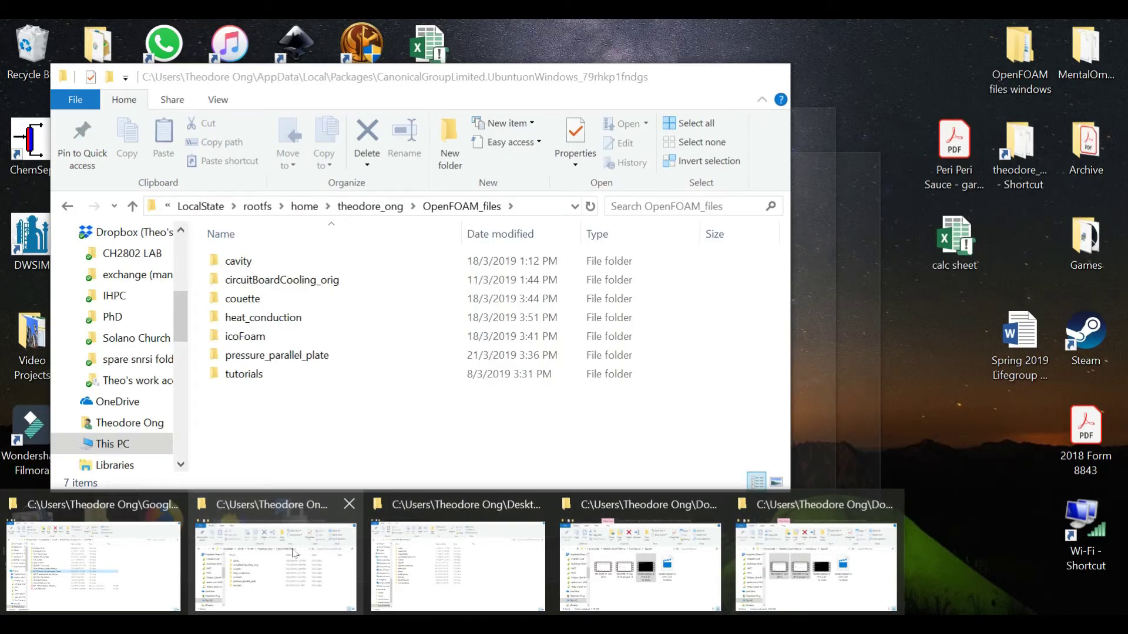
left_click(292, 553)
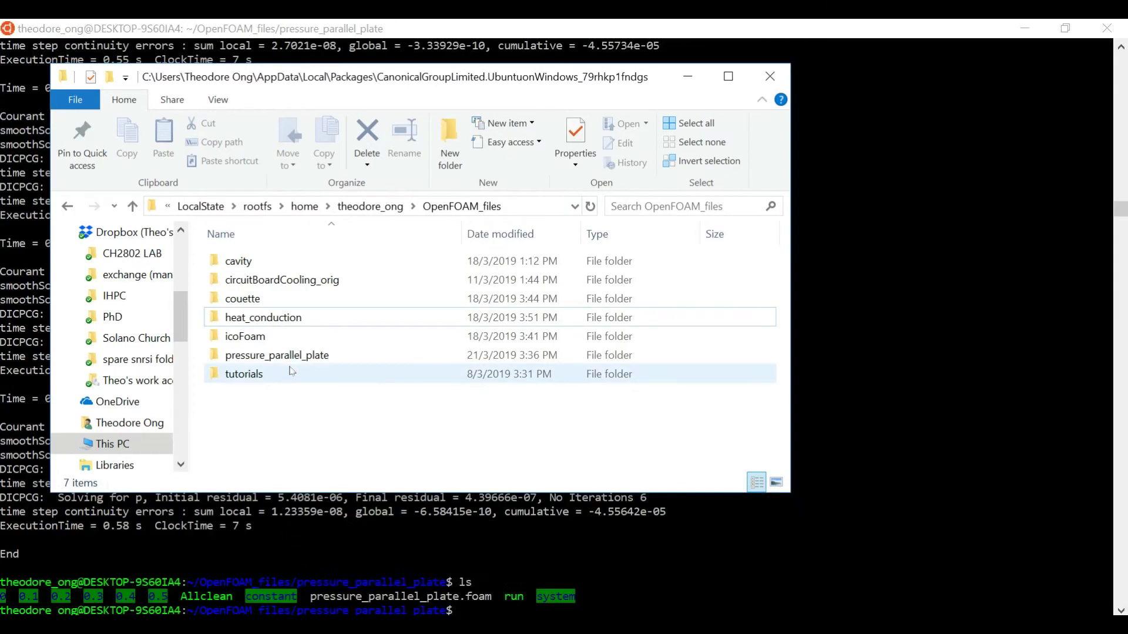
left_click(297, 358)
mouse_move(382, 626)
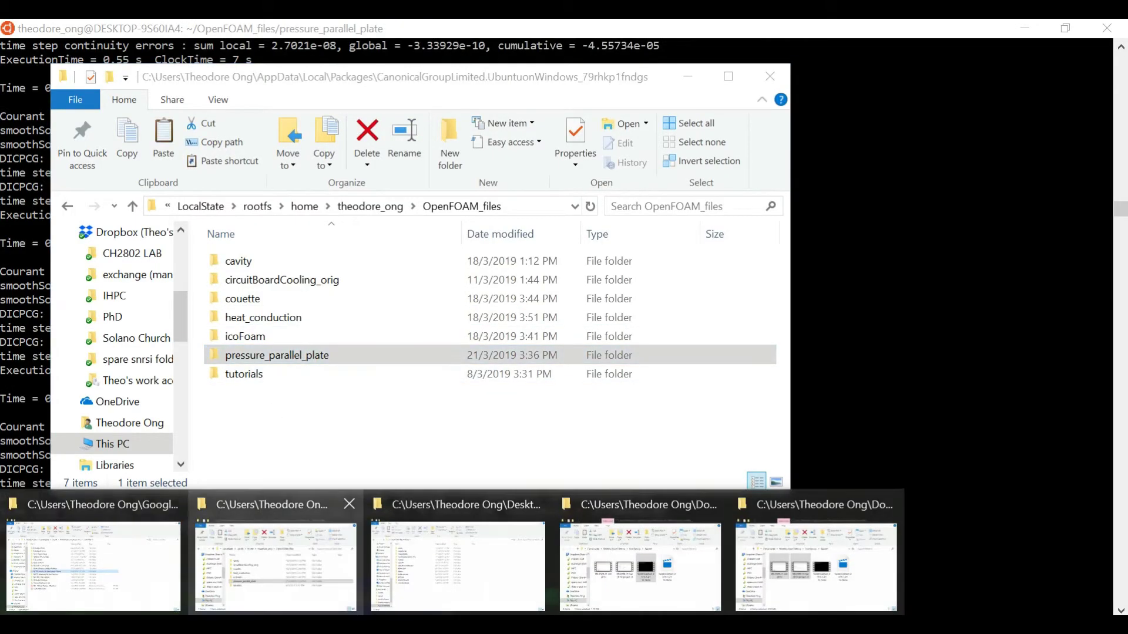
left_click(389, 591)
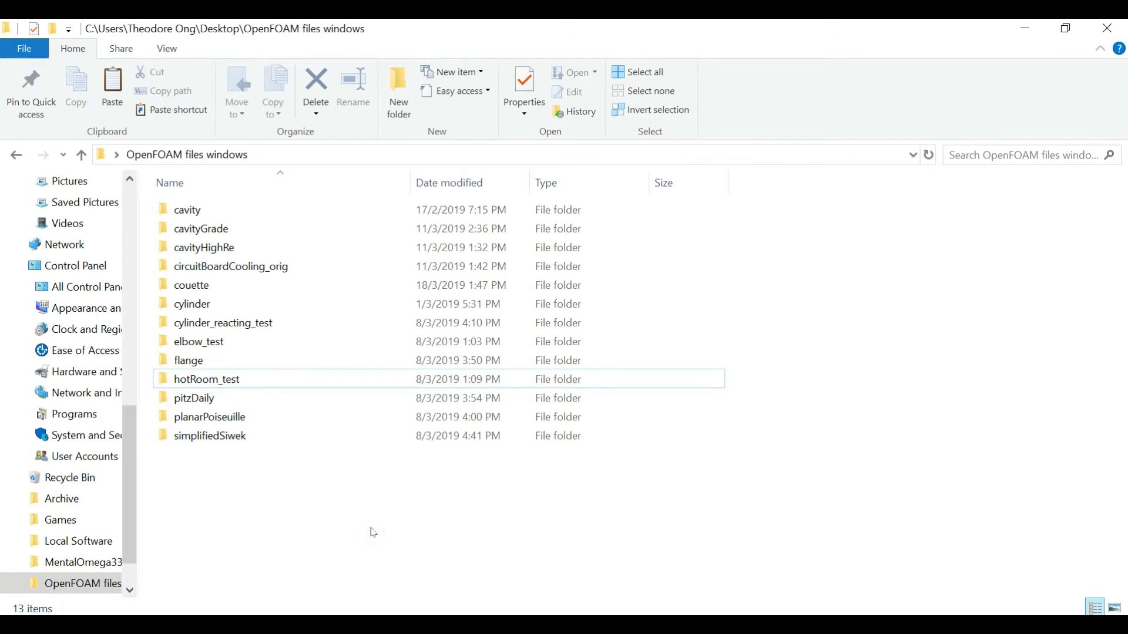
key("ctrl+v")
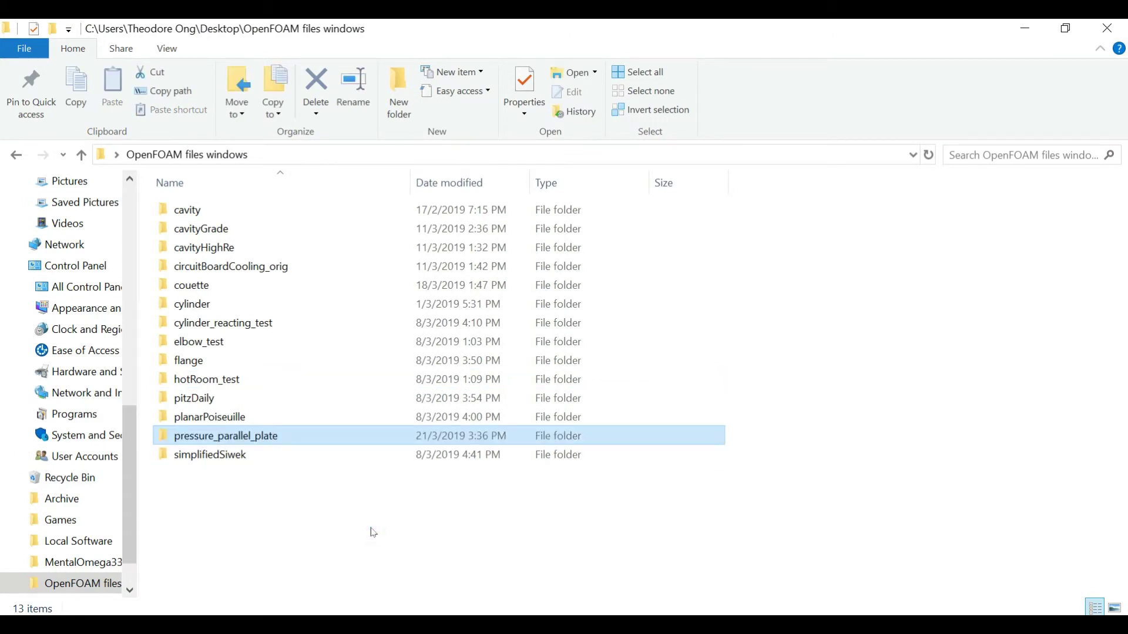
key("super")
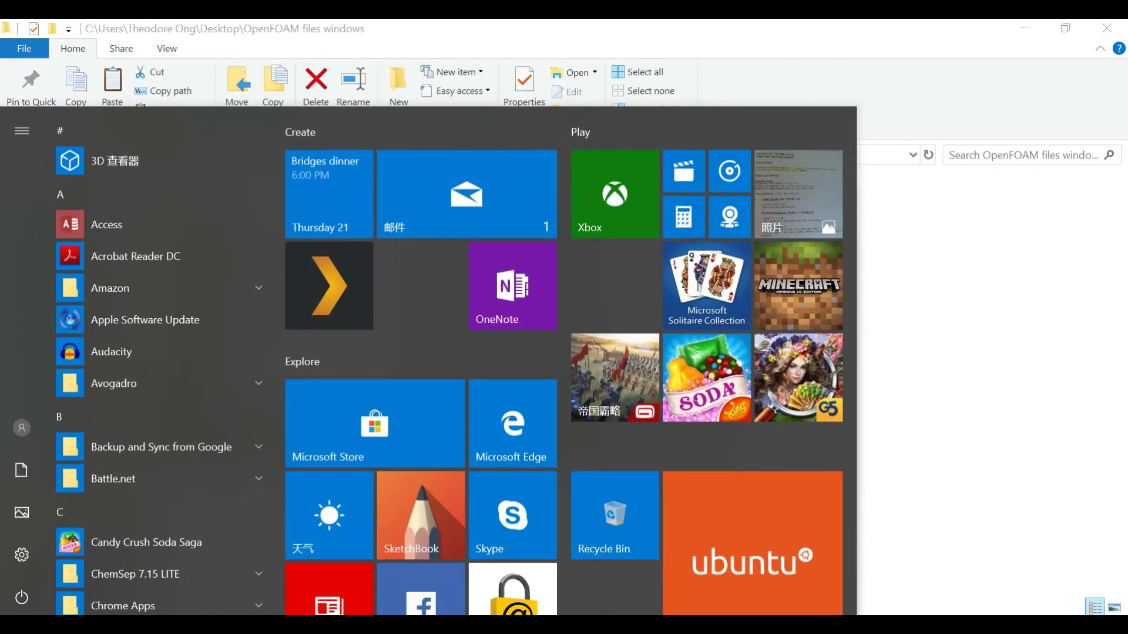
- Launch ParaView and close its Startup Screen
type("paraview")
key("Return")
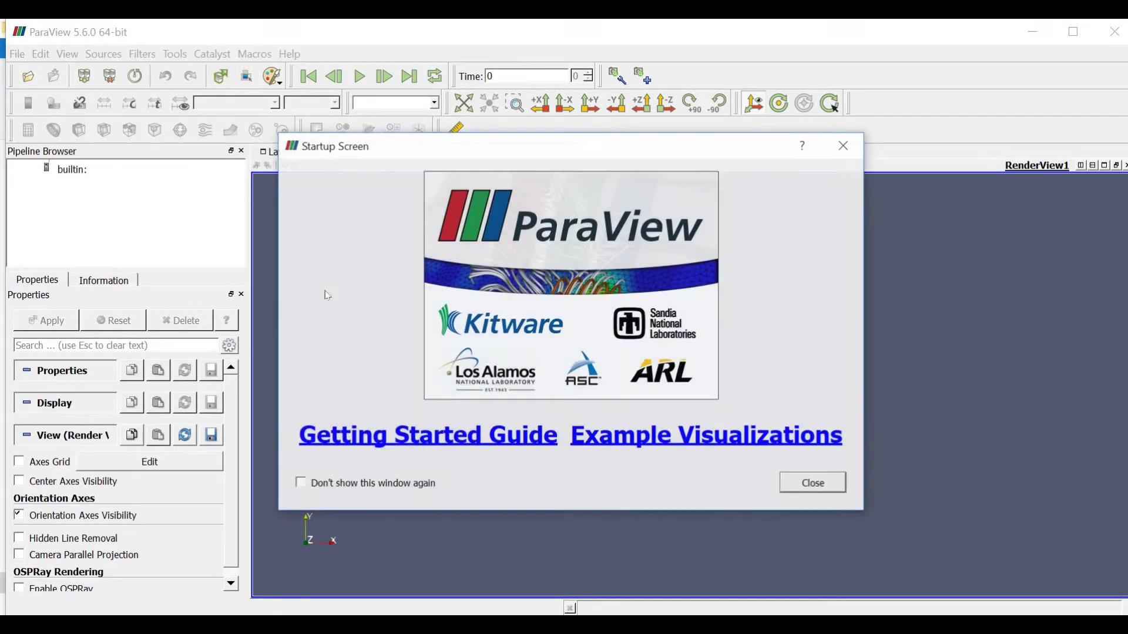
left_click(808, 491)
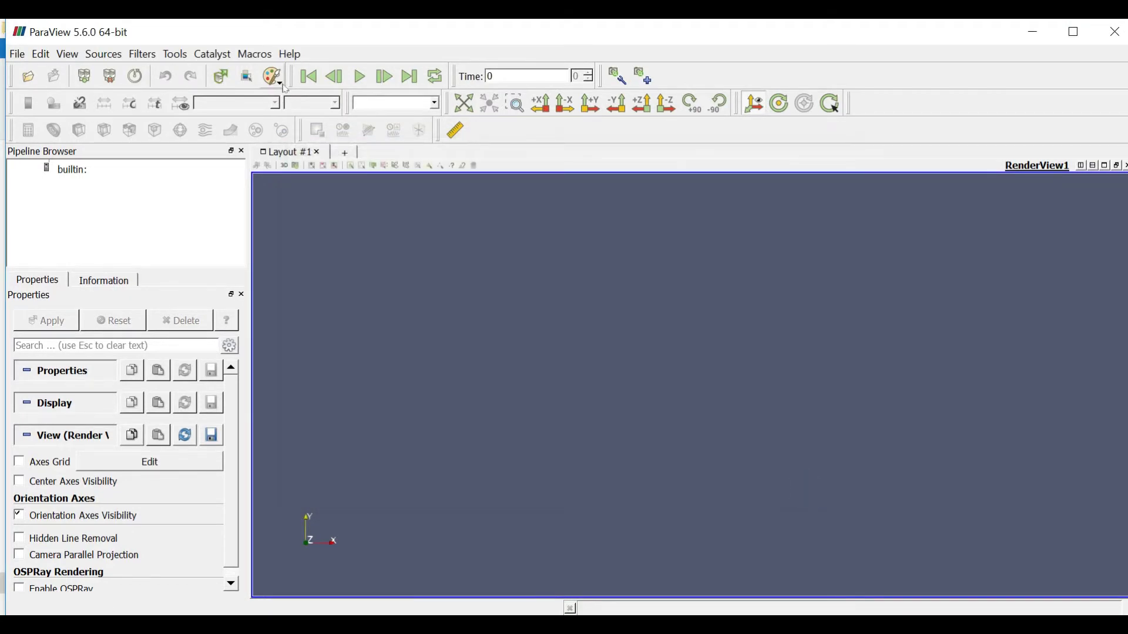
- Open pressure_parallel_plate.foam from OpenFOAM files windows/pressure_parallel_plate
left_click(28, 76)
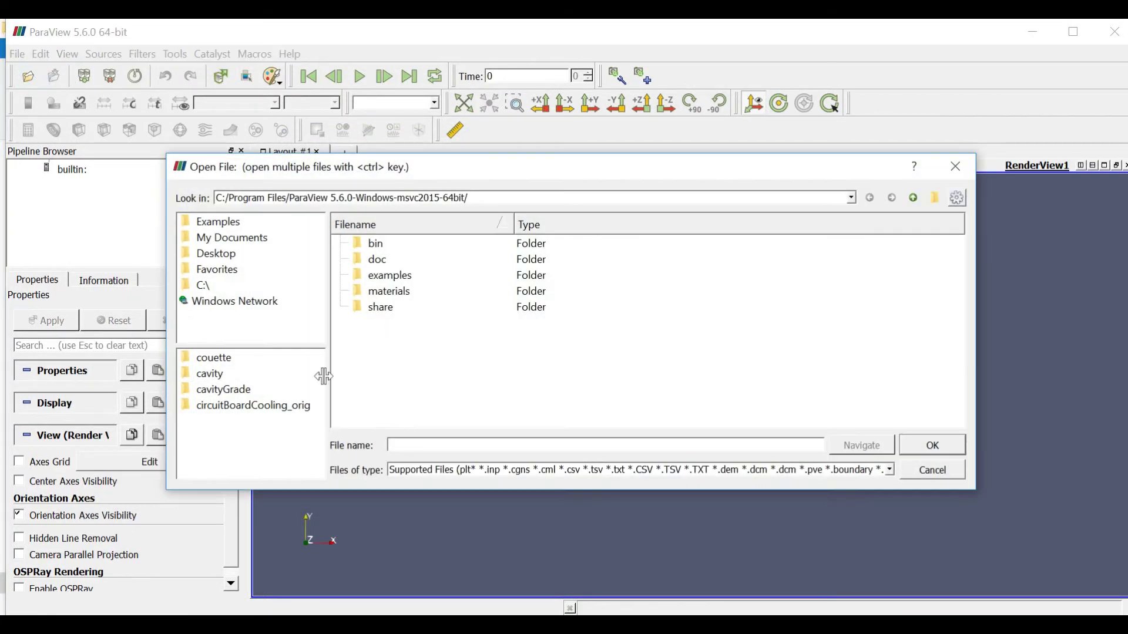
left_click(204, 356)
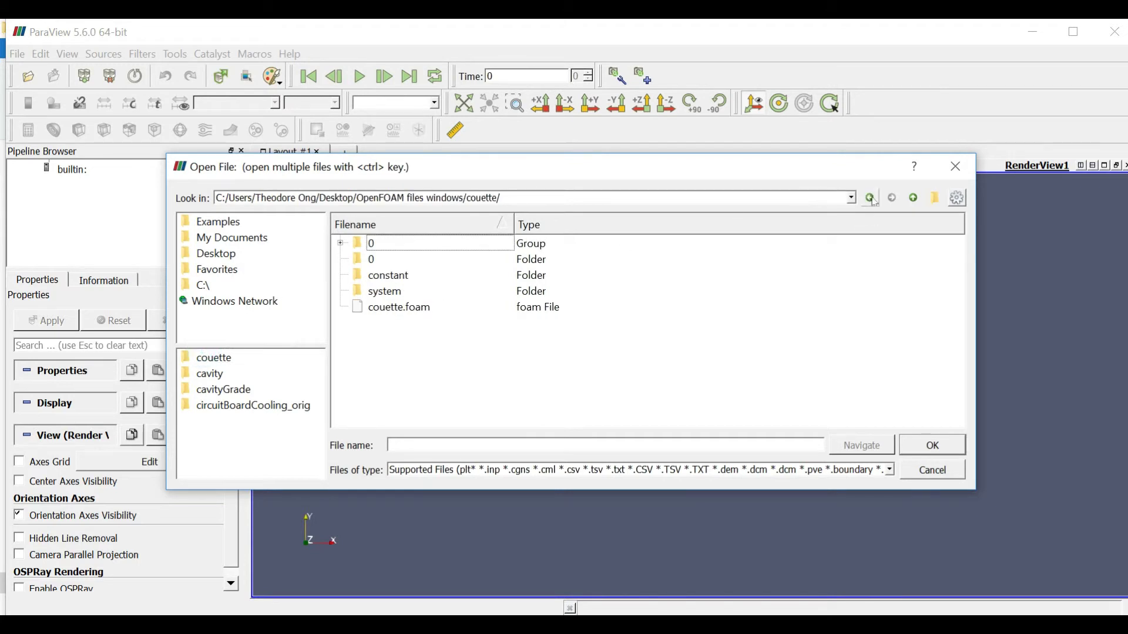
left_click(913, 197)
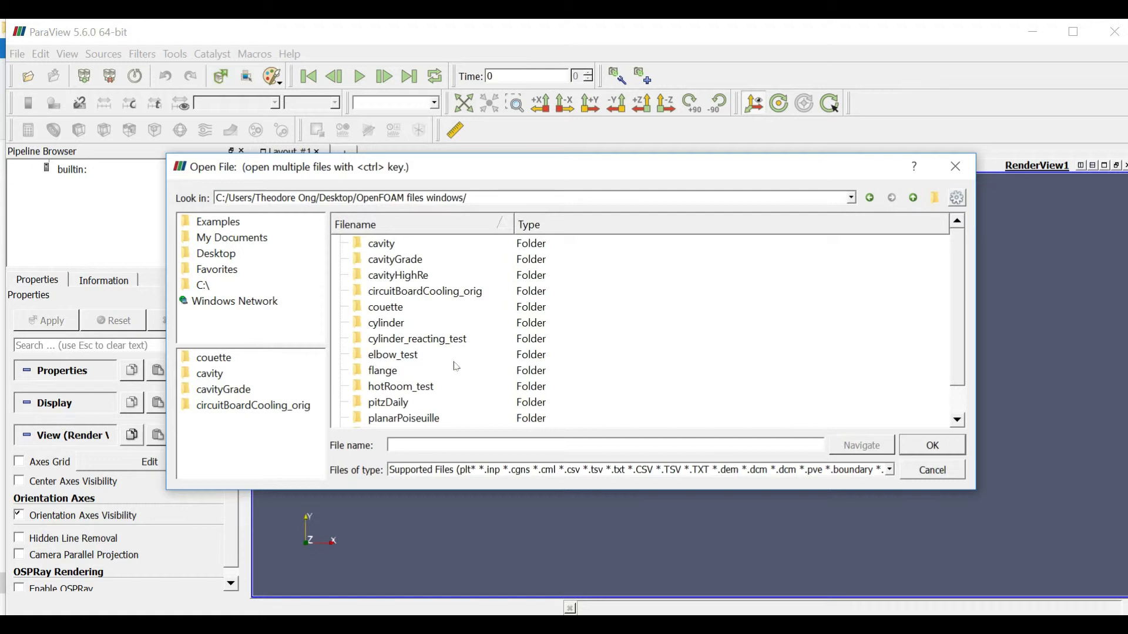
scroll(391, 396, "down", 1)
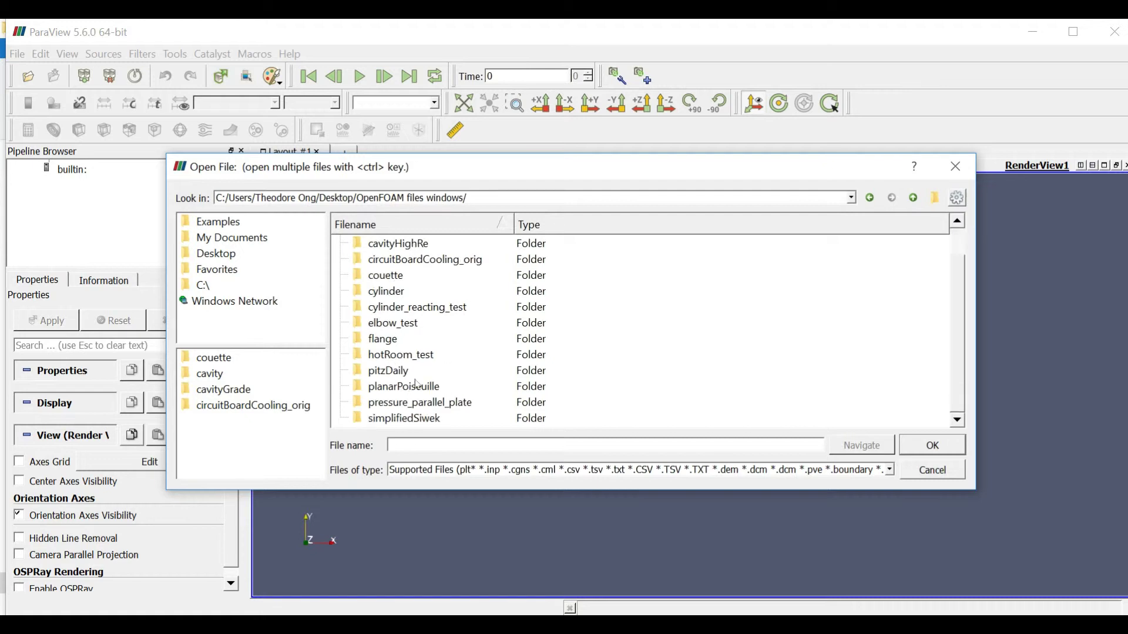
double_click(418, 404)
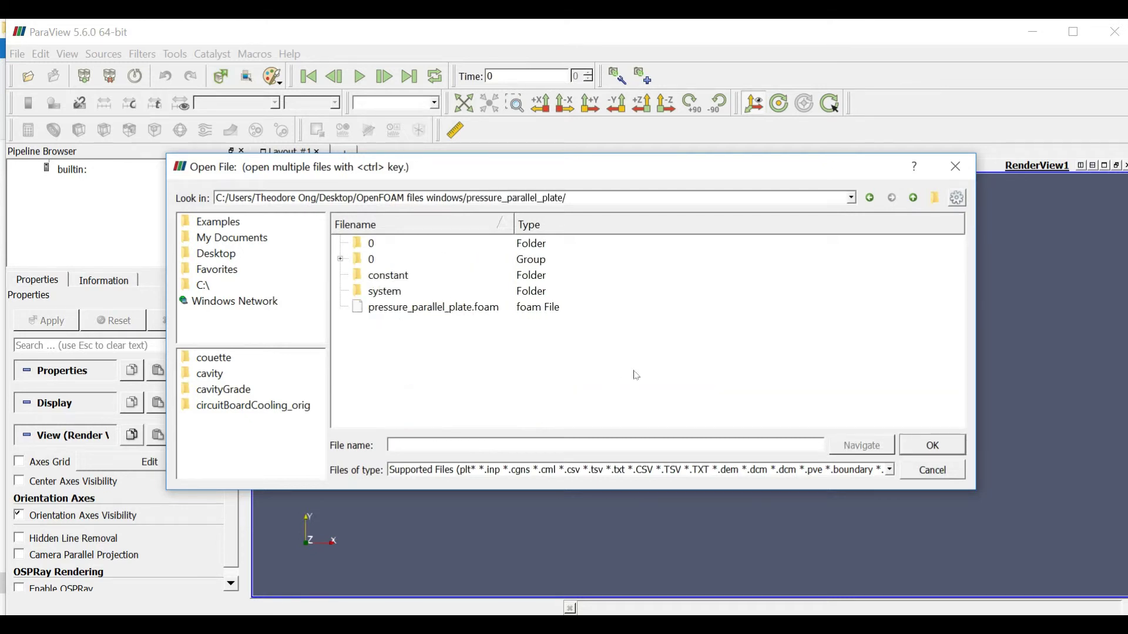
left_click(419, 315)
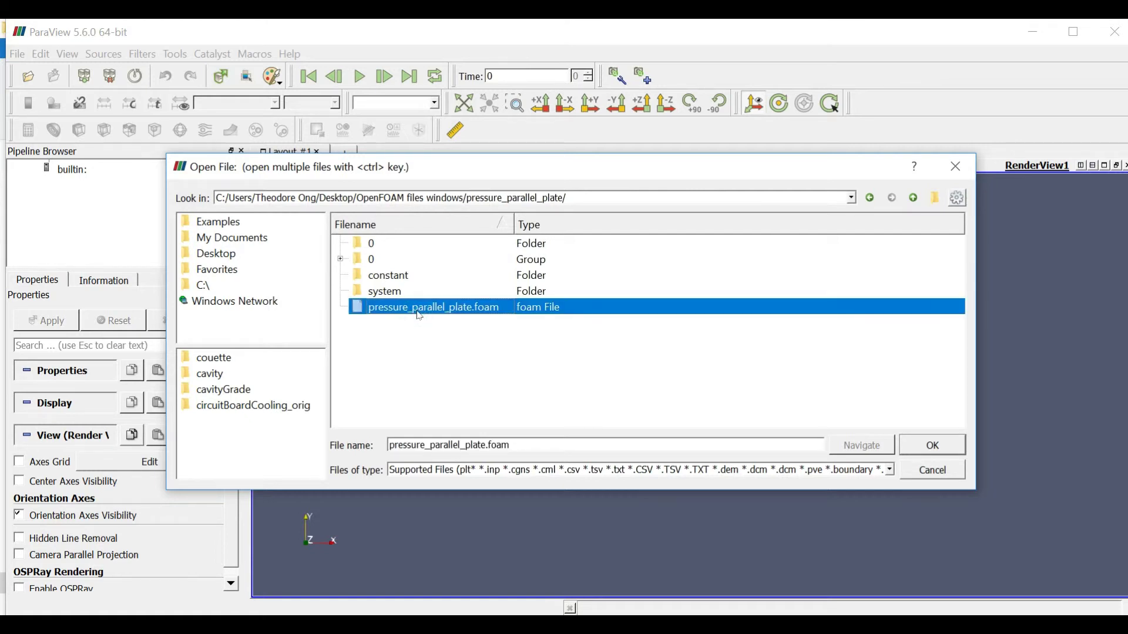
double_click(420, 315)
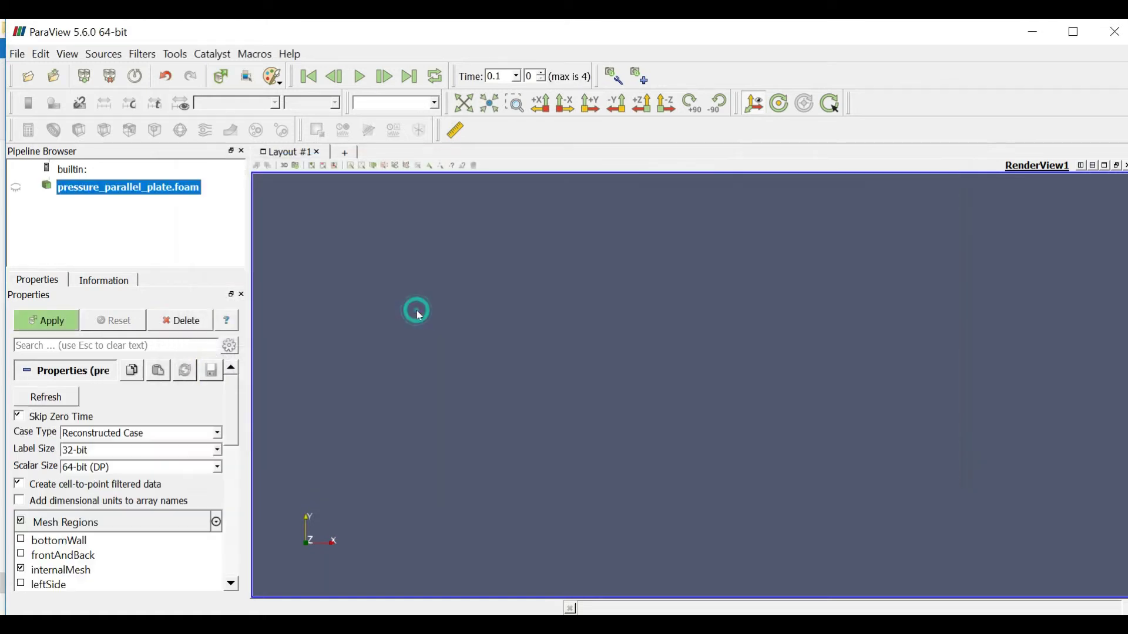
- Apply the loaded case and switch its colouring from p to U
left_click(45, 322)
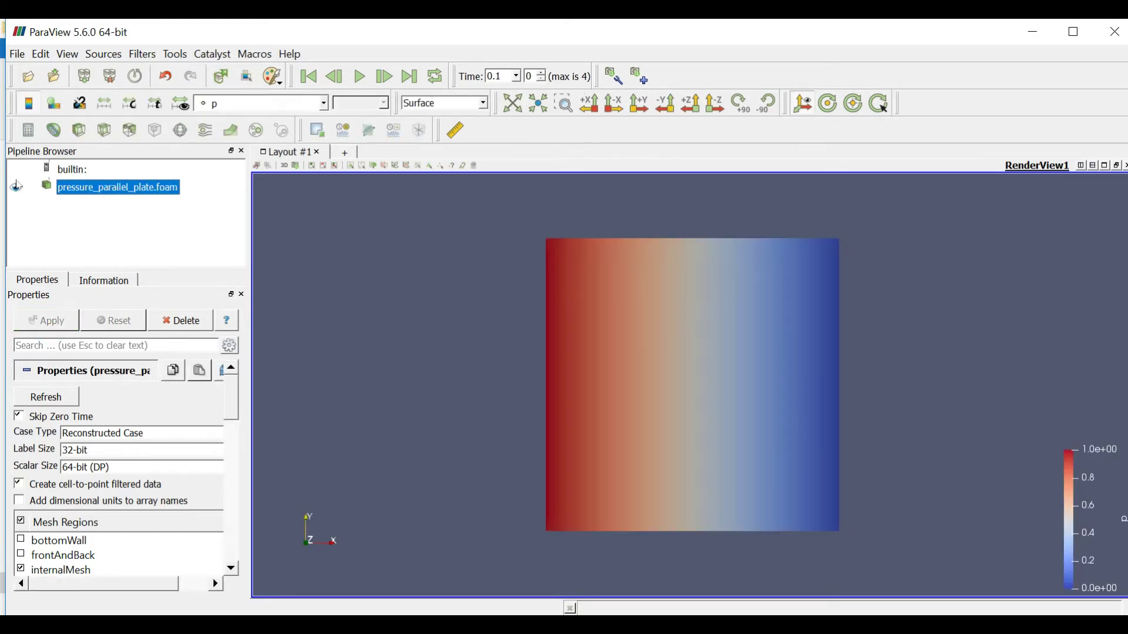
left_click(245, 104)
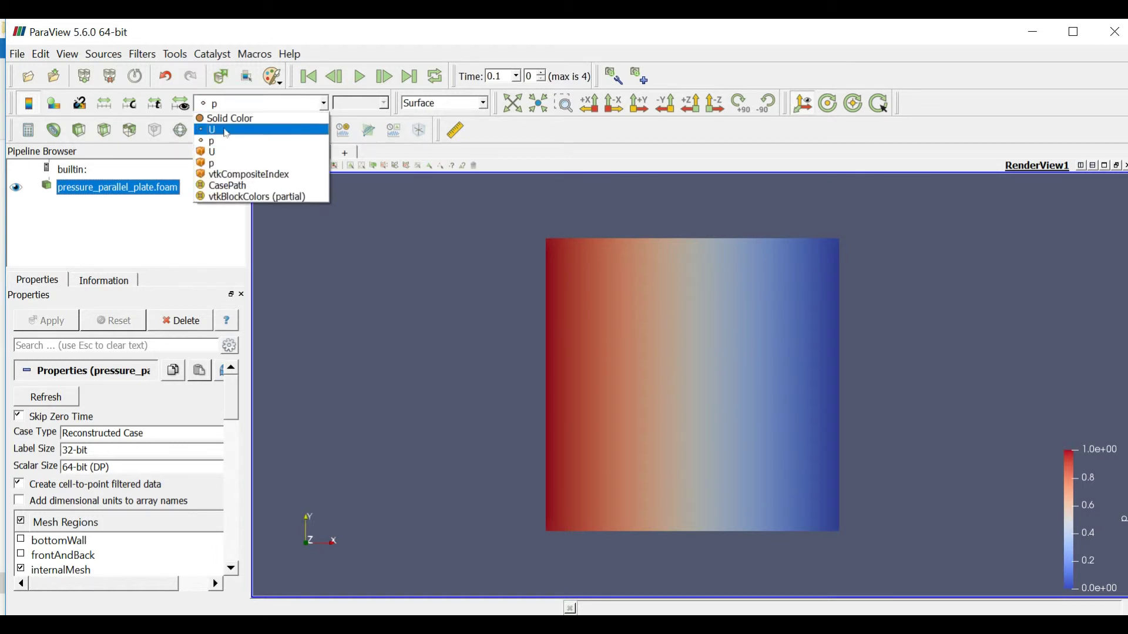
left_click(227, 131)
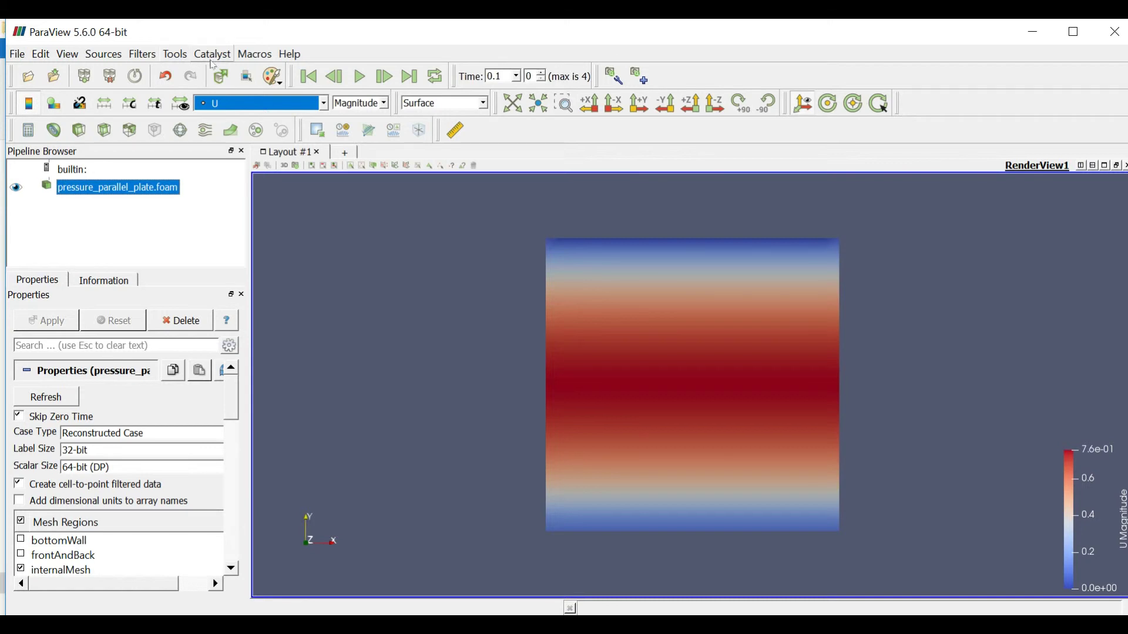
- Add a Glyph filter to the pressure_parallel_plate.foam data
left_click(146, 57)
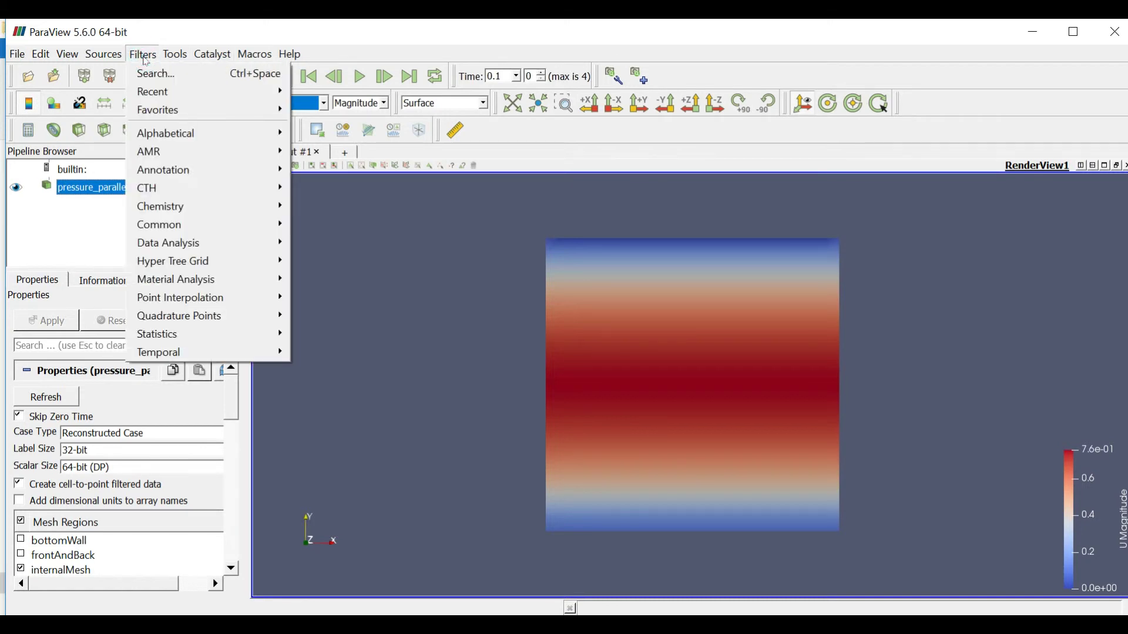
left_click(147, 61)
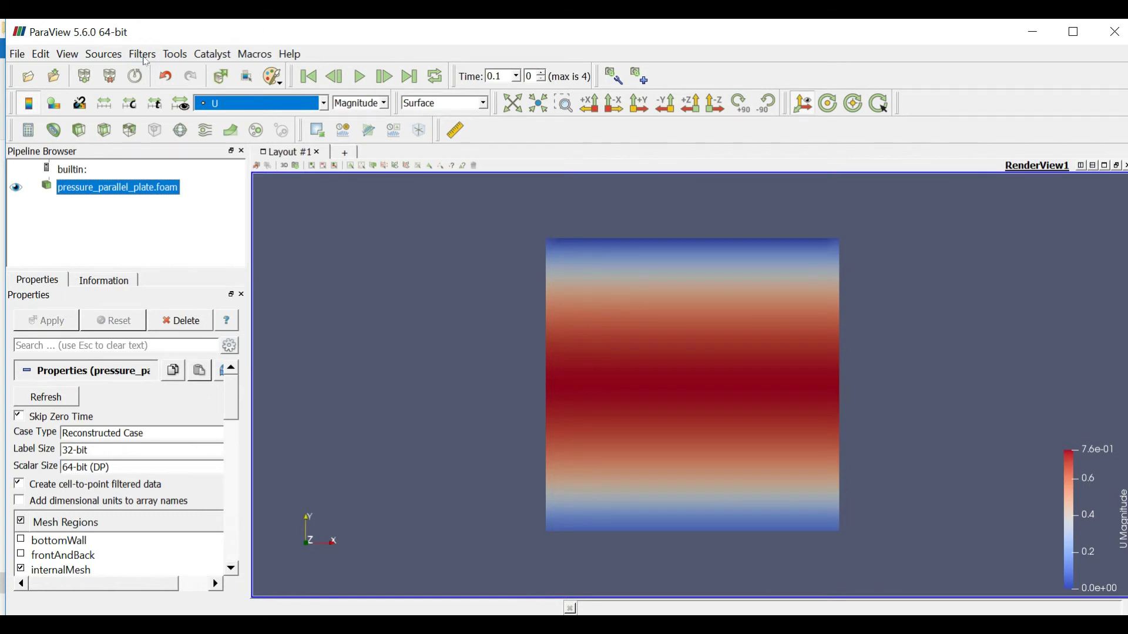
left_click(167, 54)
mouse_move(86, 56)
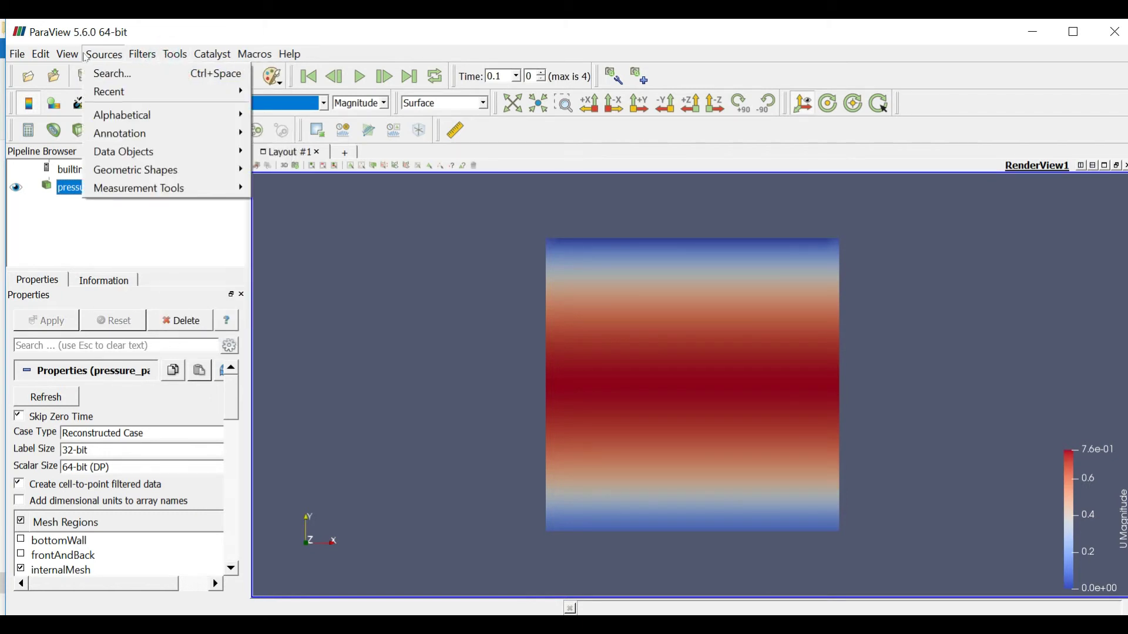
mouse_move(143, 57)
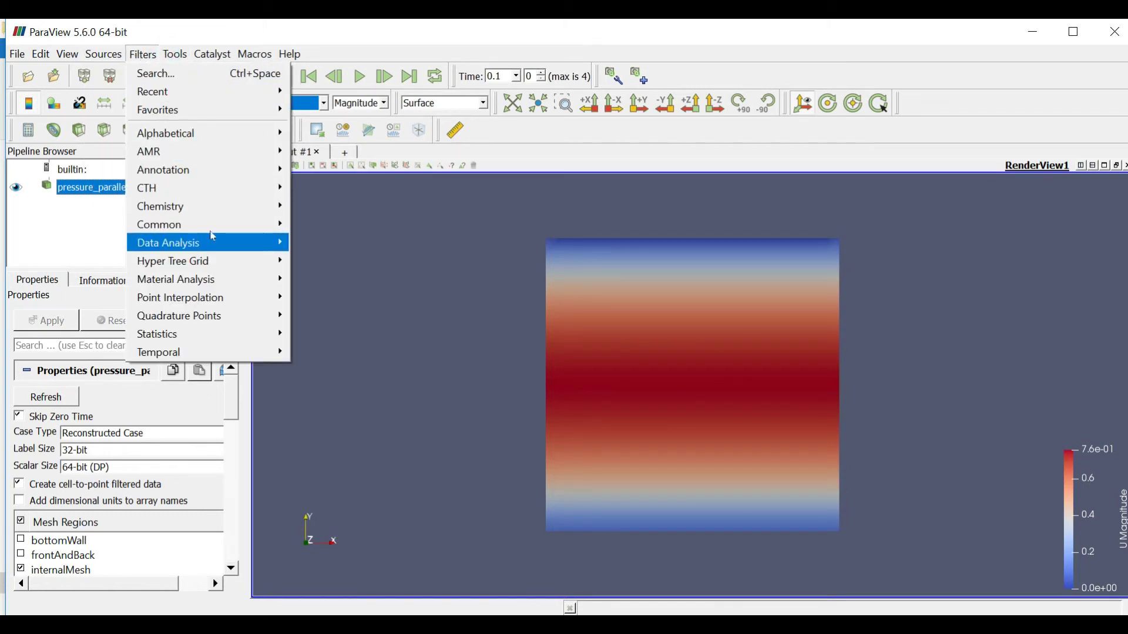
mouse_move(219, 231)
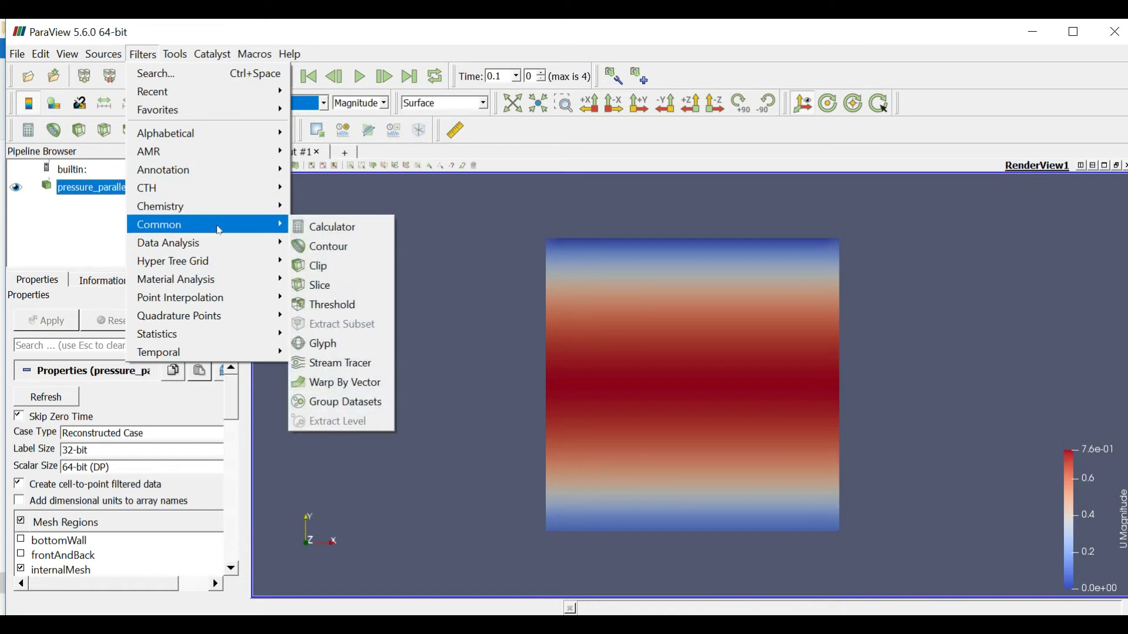
left_click(317, 344)
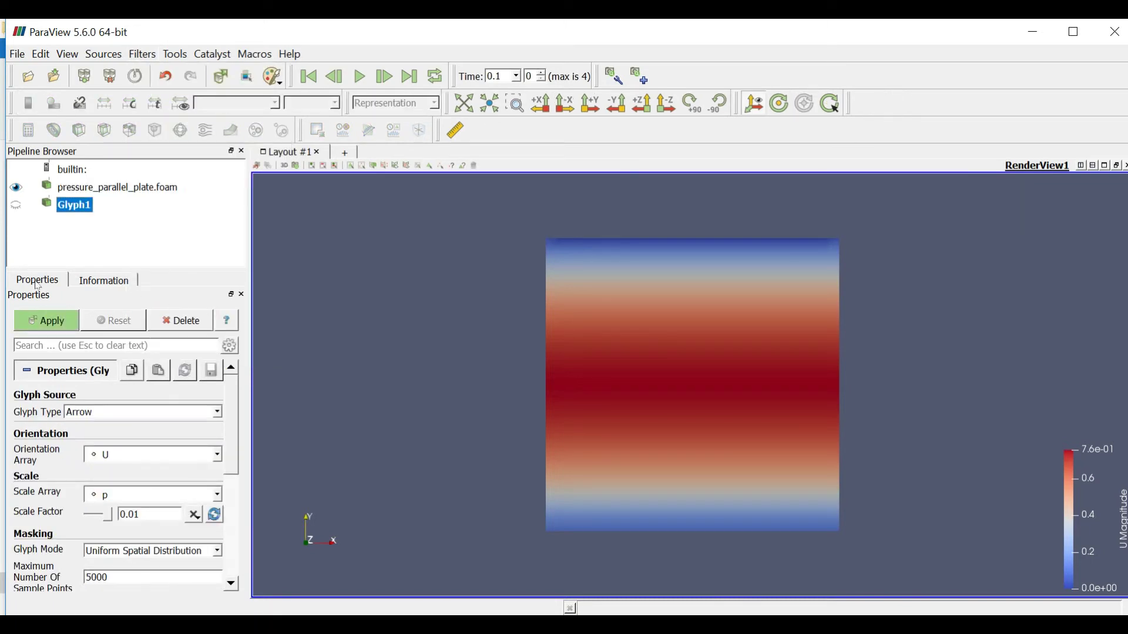
- Set the Glyph Scale Array to U and apply to create arrows
left_click(74, 217)
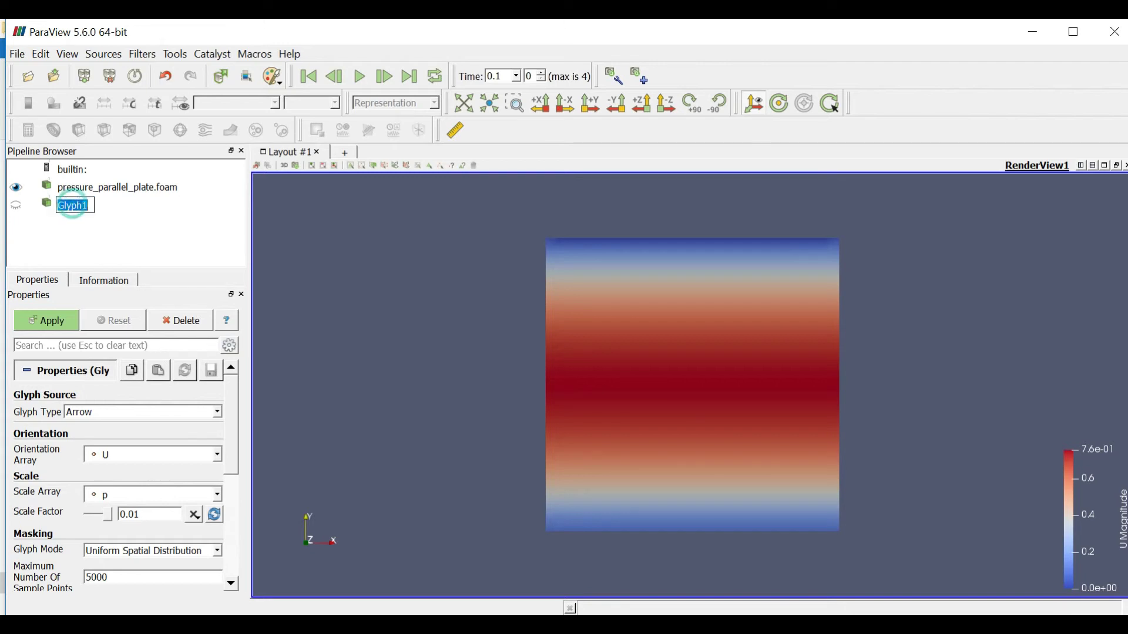
left_click(70, 205)
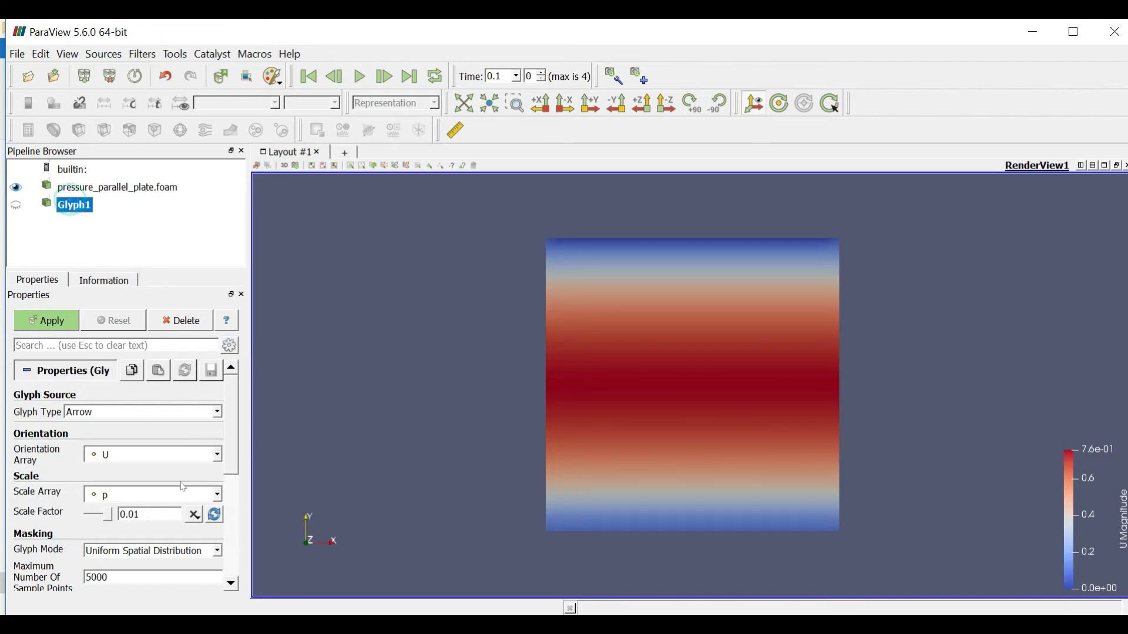
left_click(196, 498)
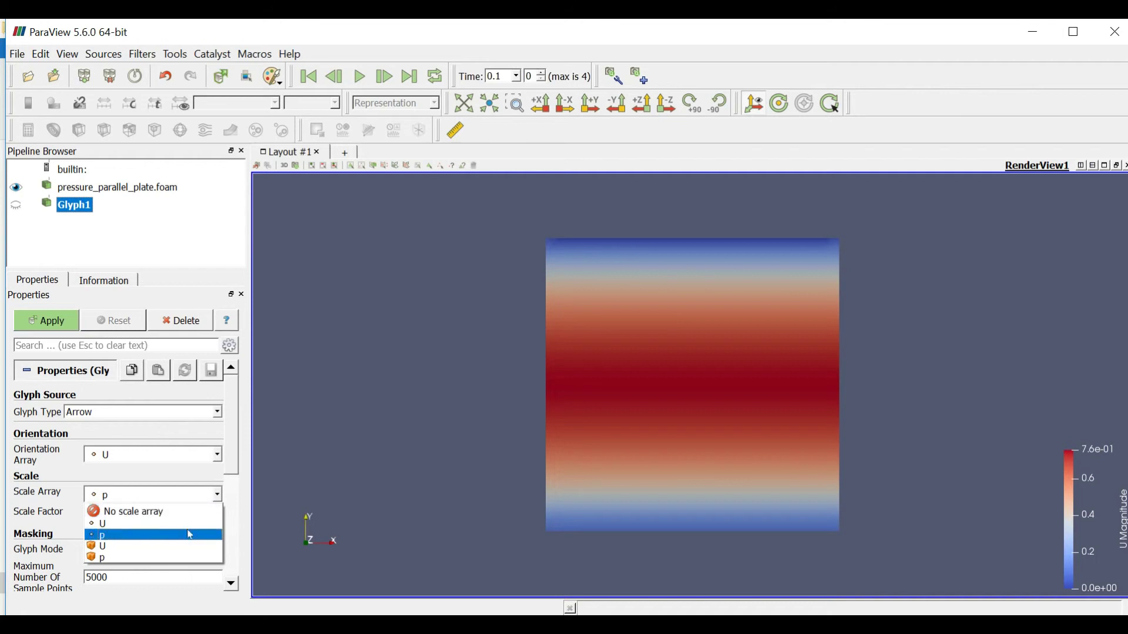
left_click(190, 534)
left_click(178, 495)
left_click(160, 523)
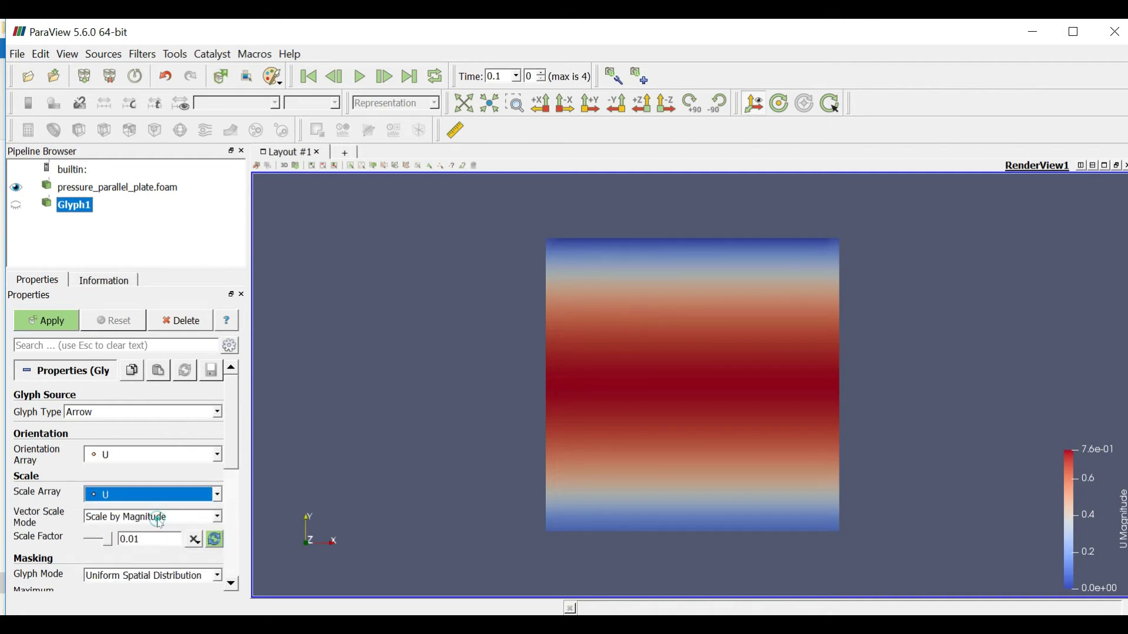
left_click(53, 321)
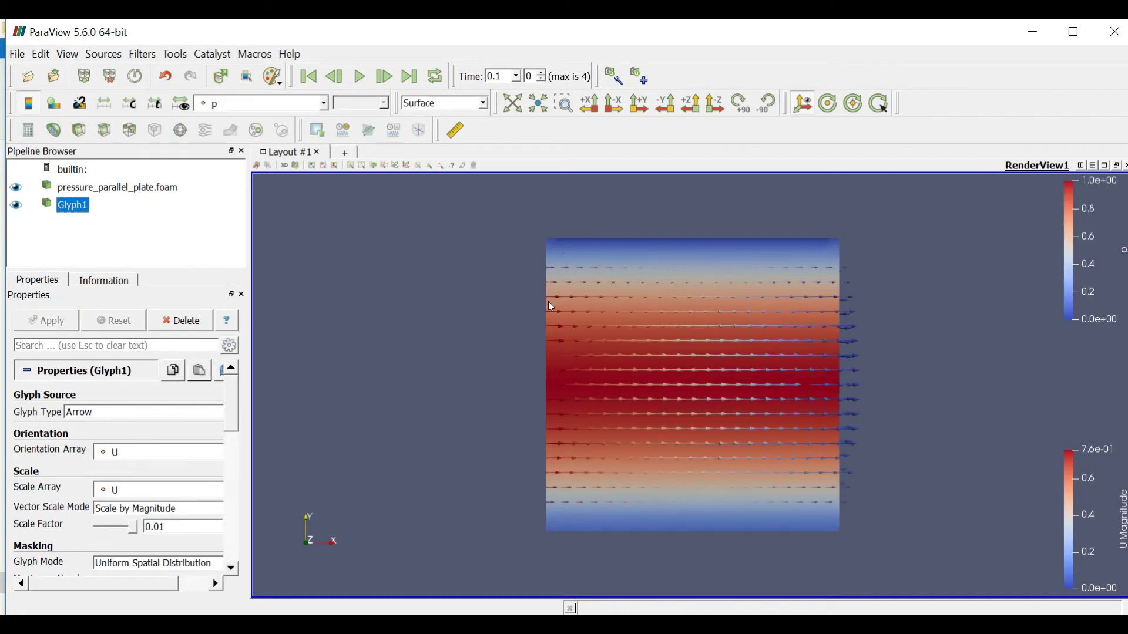
- Hide pressure_parallel_plate.foam so only Glyph1 arrows show, still coloured by p
left_click(17, 186)
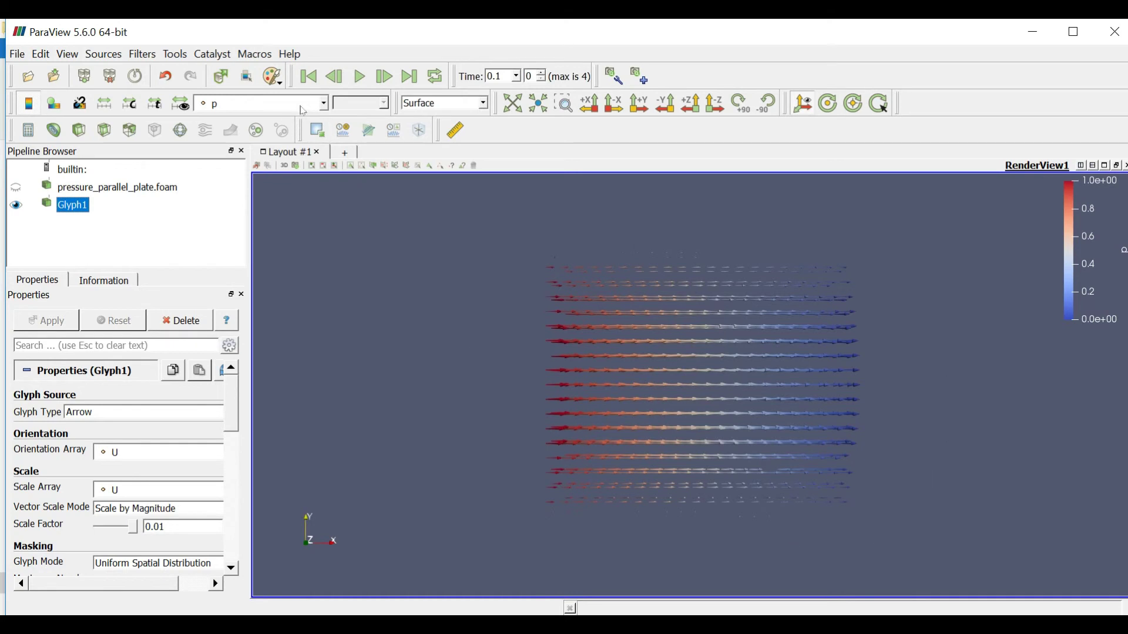
left_click(203, 104)
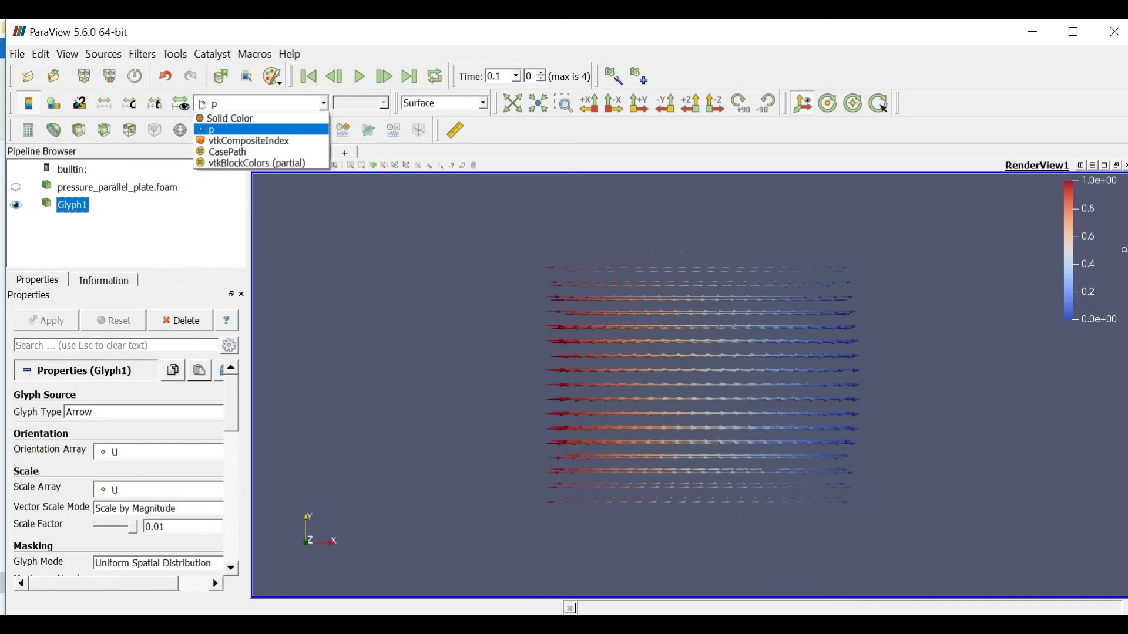
left_click(203, 105)
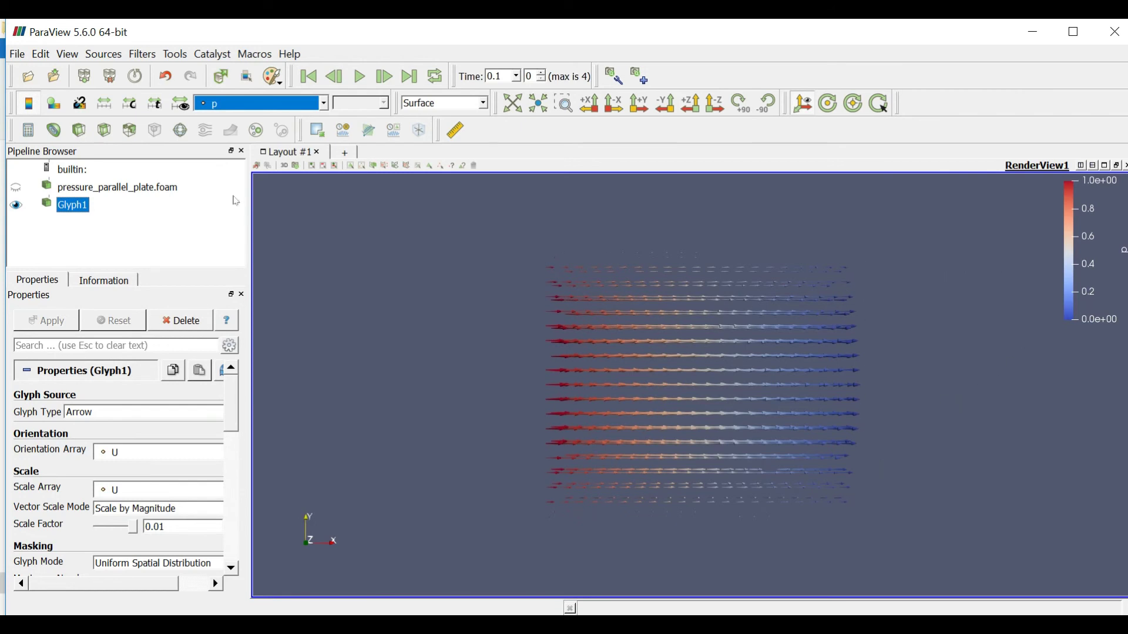
left_click(282, 108)
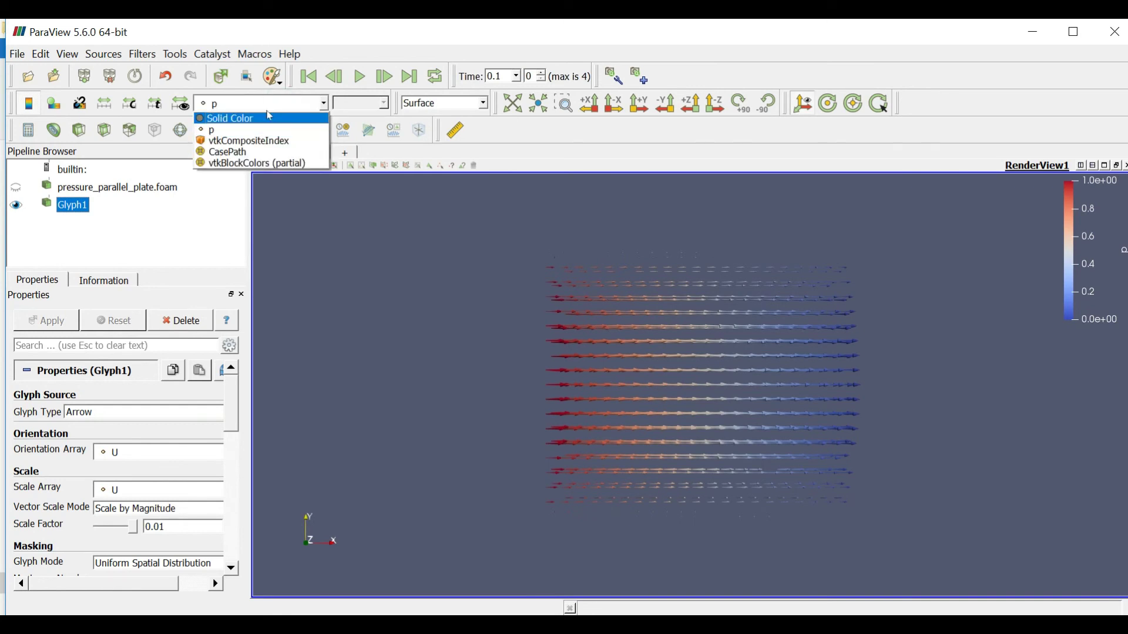
- Draw the arrows in Solid Color, show the plate again, and view along -Z
left_click(284, 117)
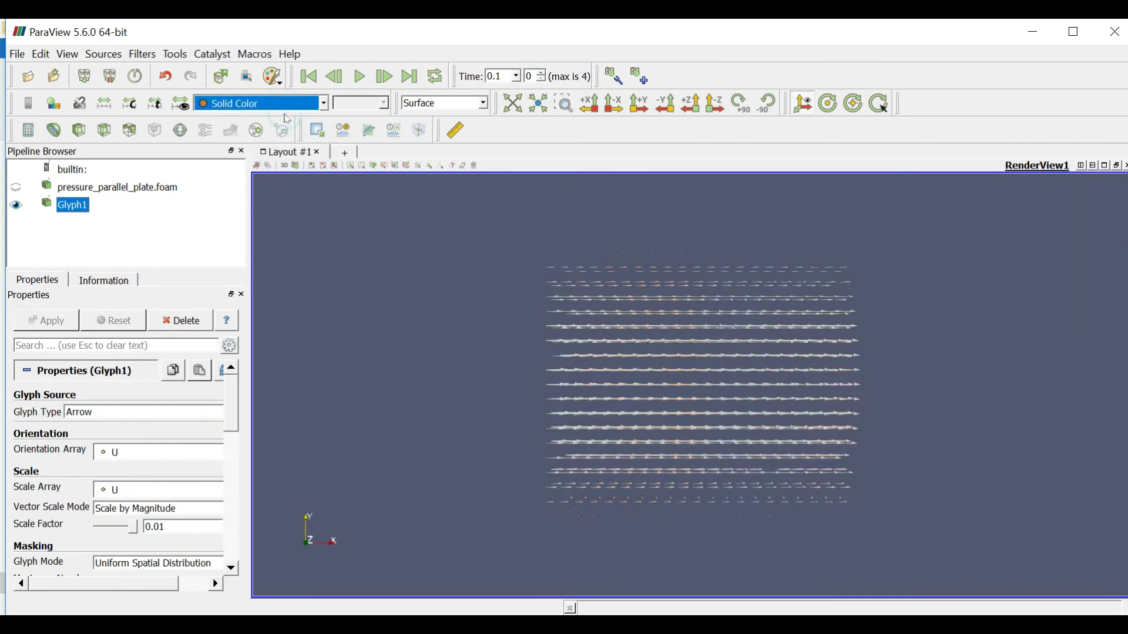
mouse_move(714, 394)
left_mouse_down()
mouse_move(522, 397)
mouse_move(759, 406)
mouse_move(714, 402)
left_mouse_up()
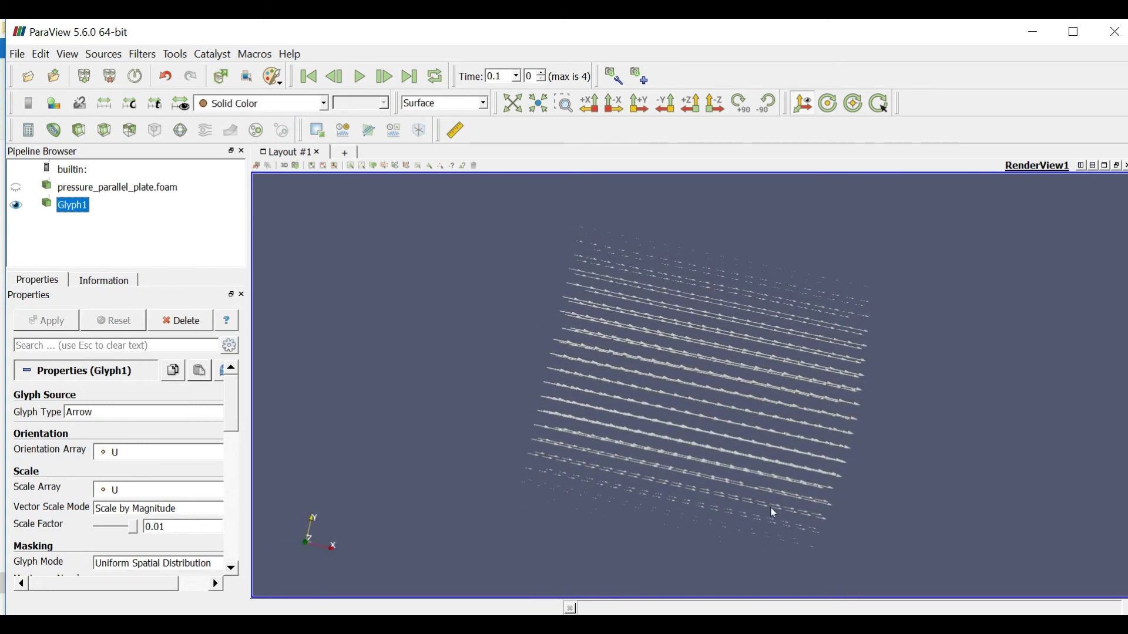
left_click_drag(772, 510, 788, 512)
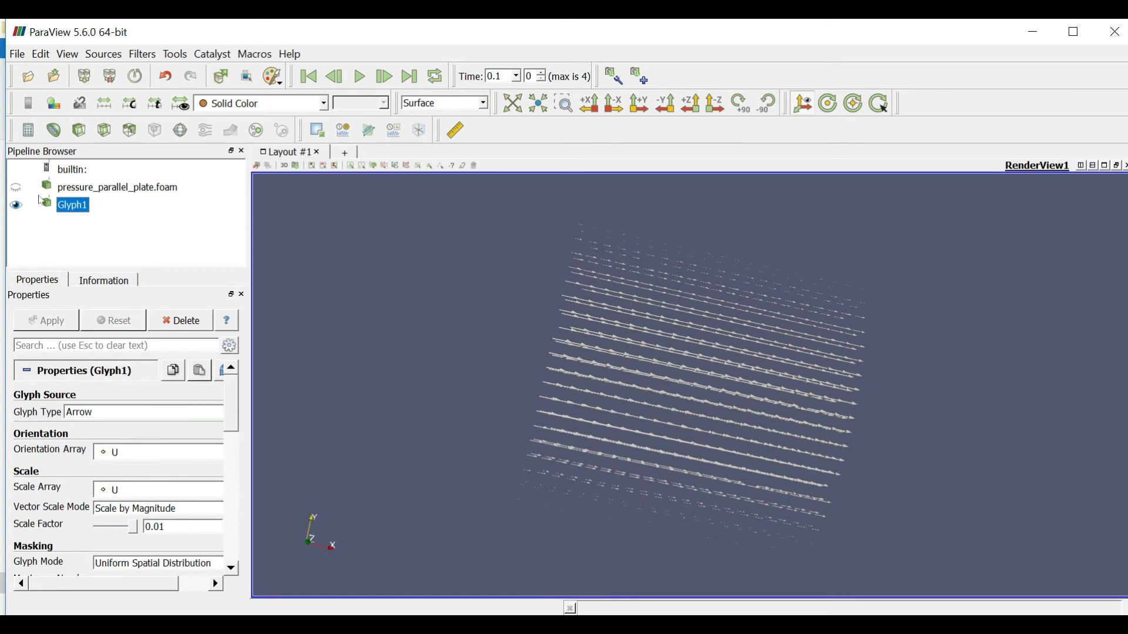
left_click(16, 189)
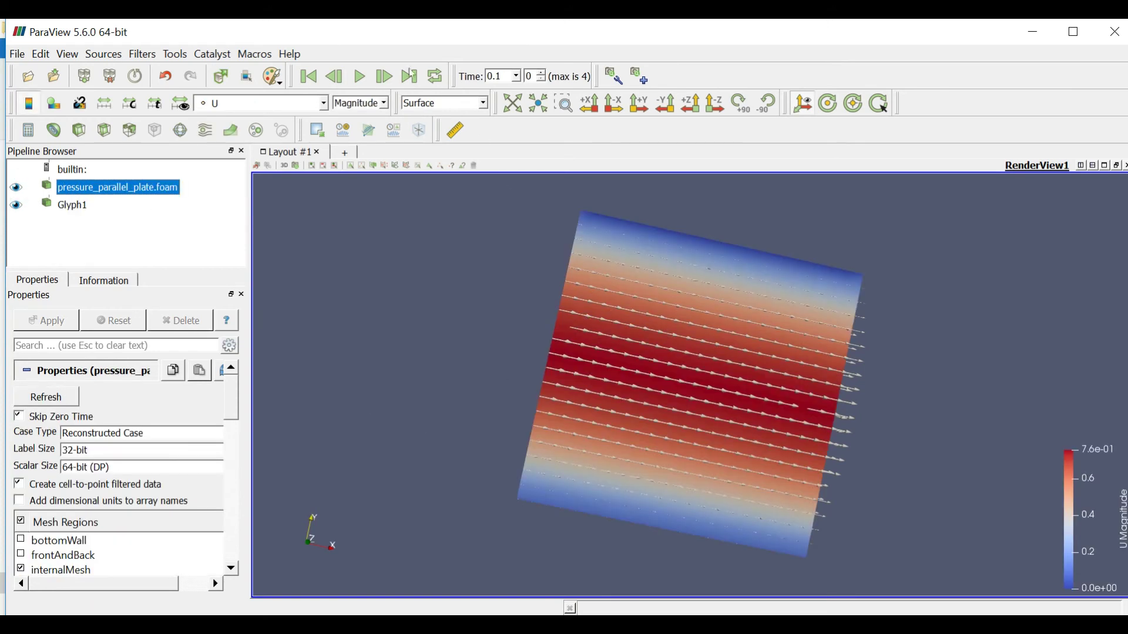
left_click(715, 104)
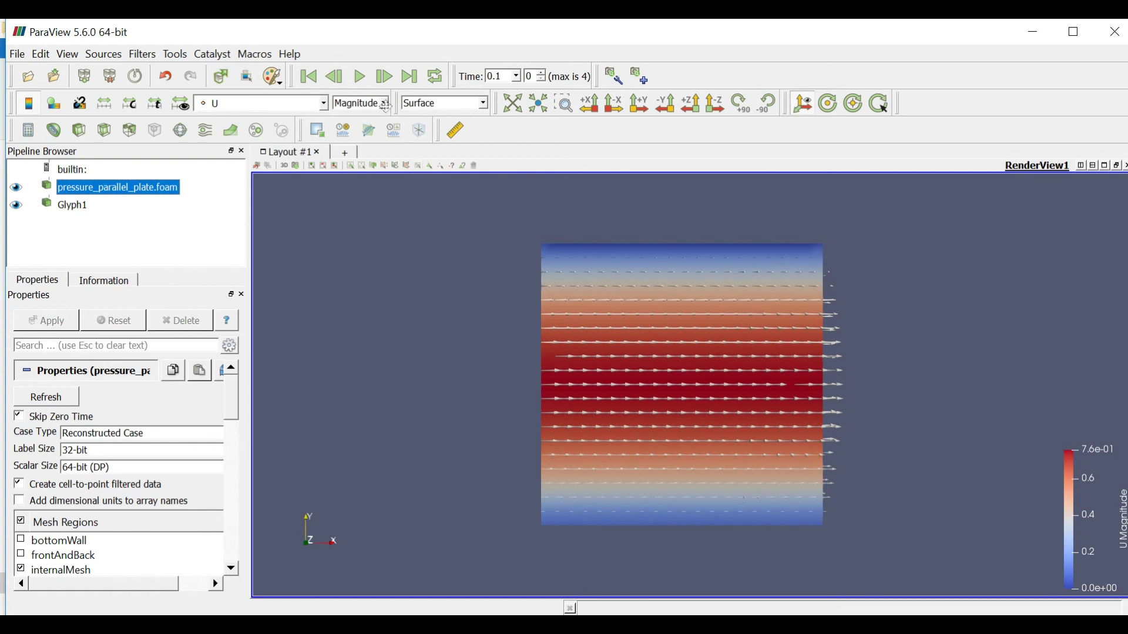
- Change the plate's representation from Surface to Outline and orbit the view
left_click(410, 105)
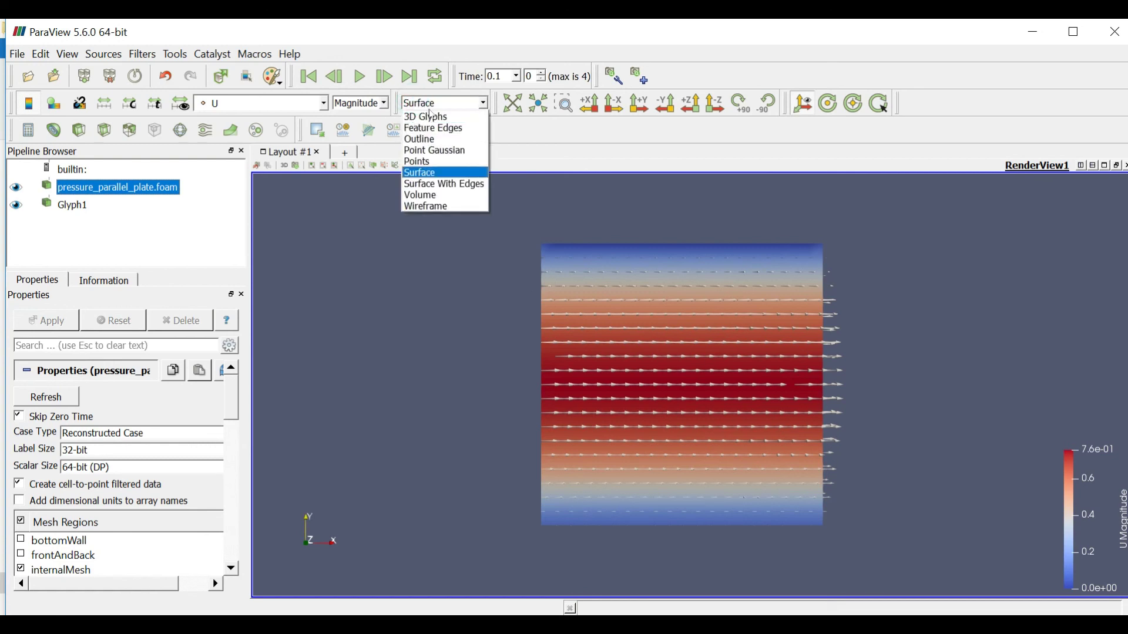
left_click(445, 140)
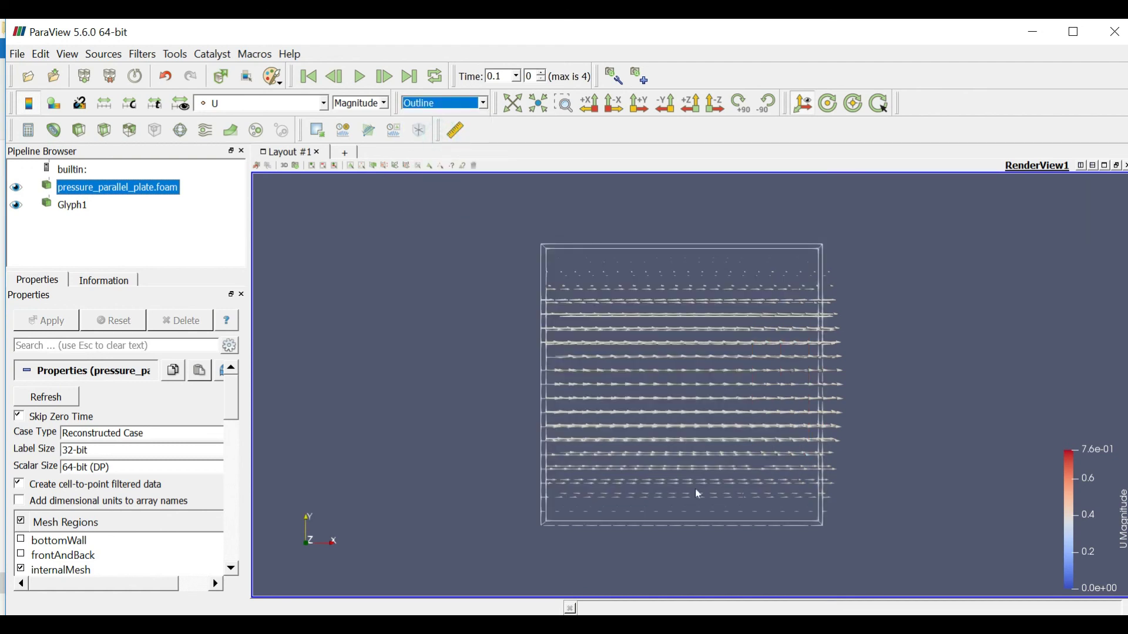
left_click_drag(696, 488, 867, 500)
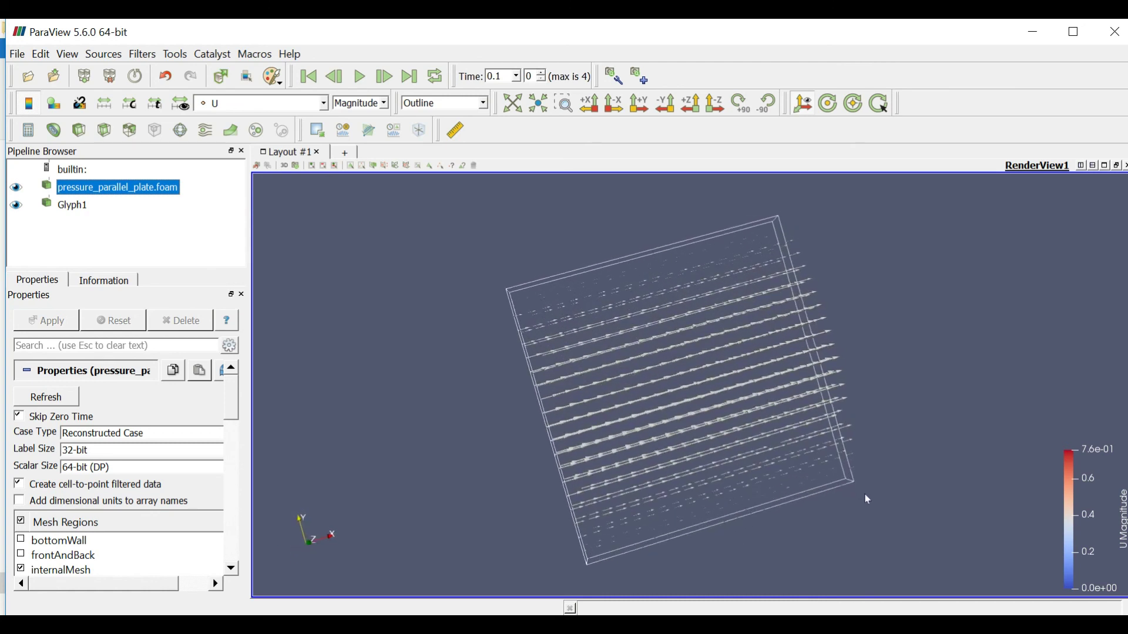